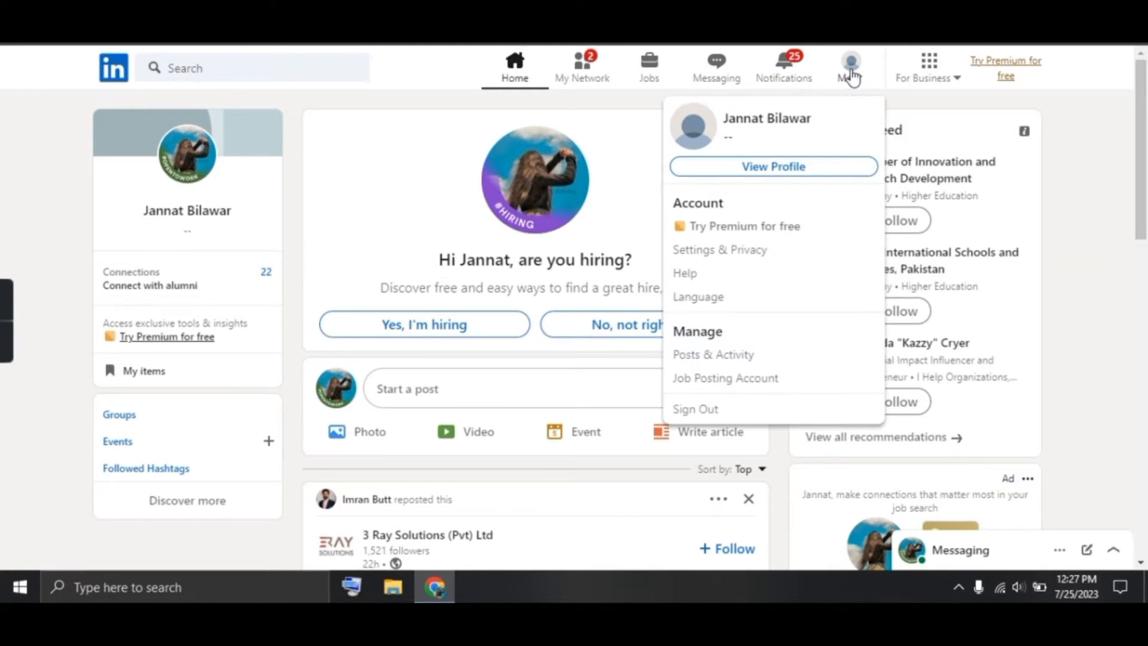
Go to your own profile page, then to its Public profile & URL settings
click(791, 167)
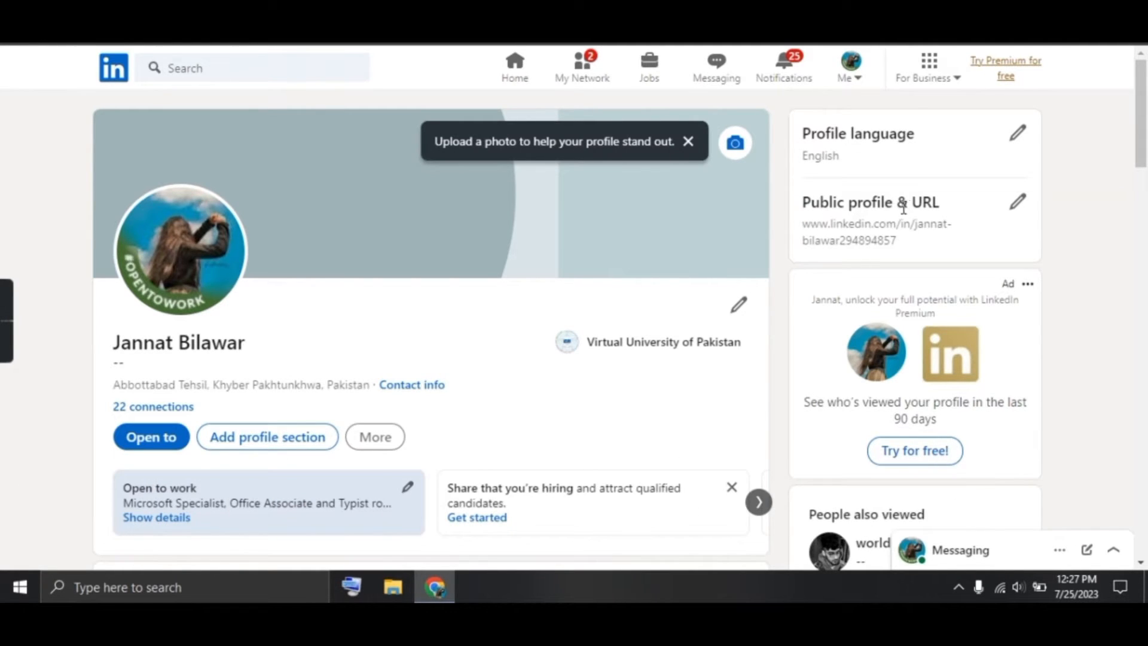
click(1015, 216)
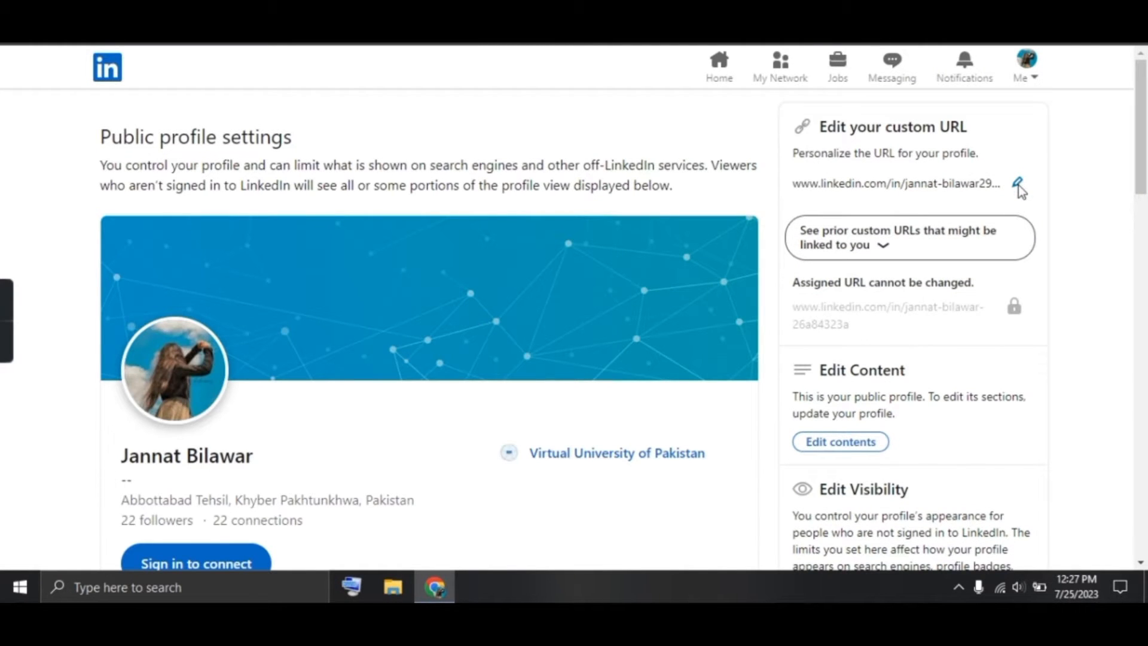
Replace the custom profile URL with a name-only version, without the trailing number, and save it
click(1018, 183)
click(995, 182)
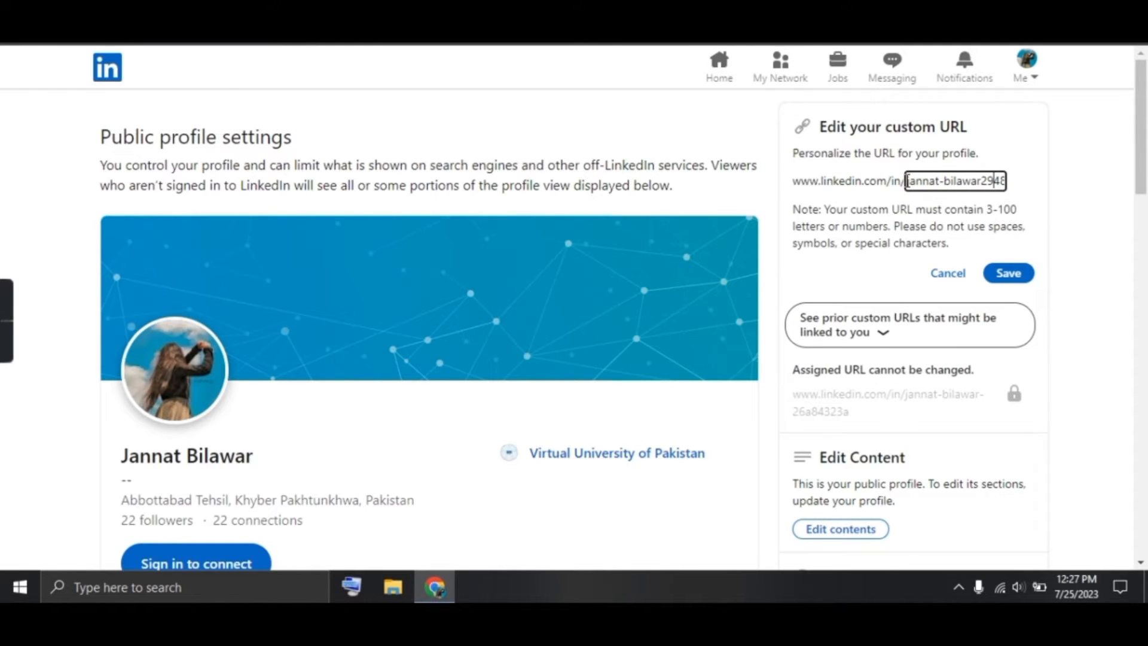
drag(907, 181, 1006, 182)
key(BackSpace)
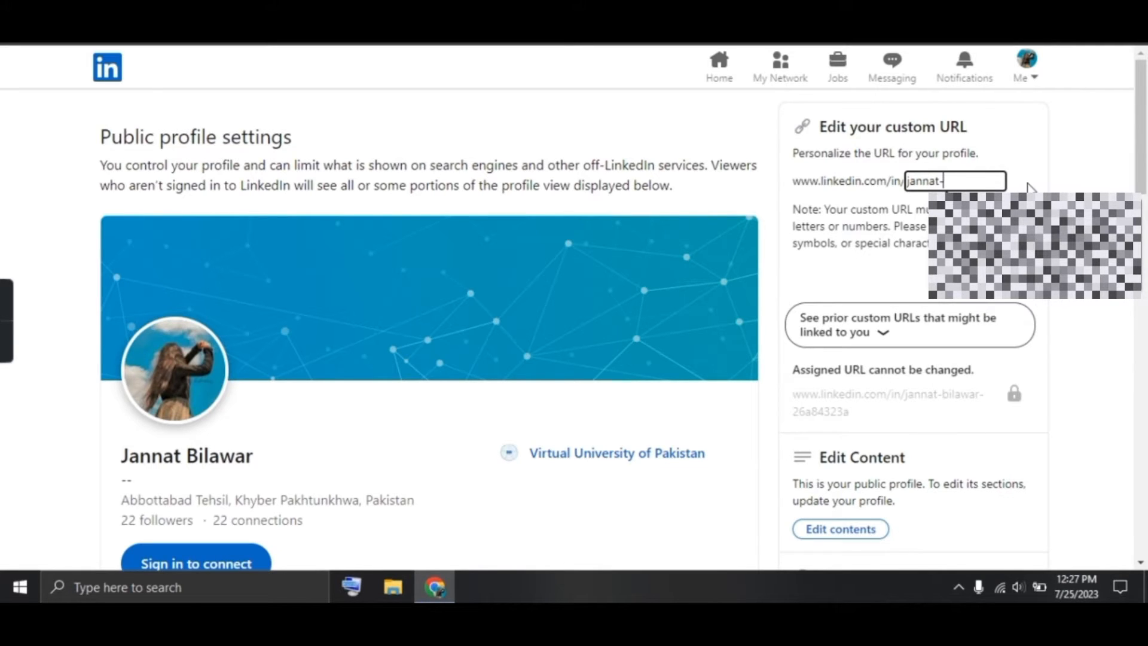
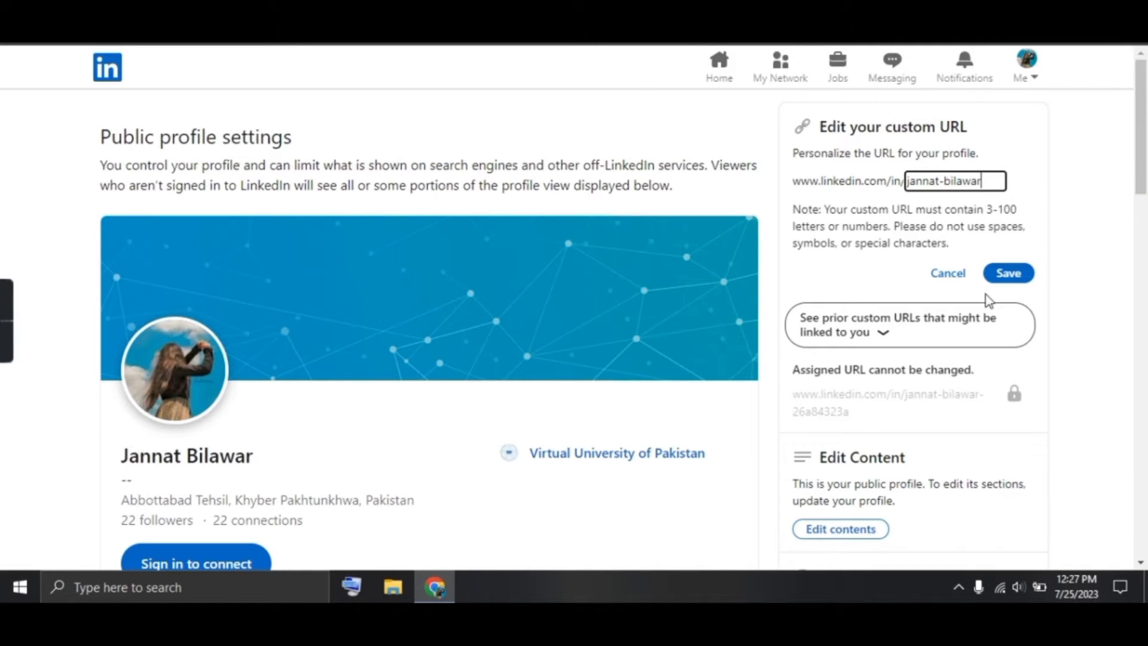
click(1010, 280)
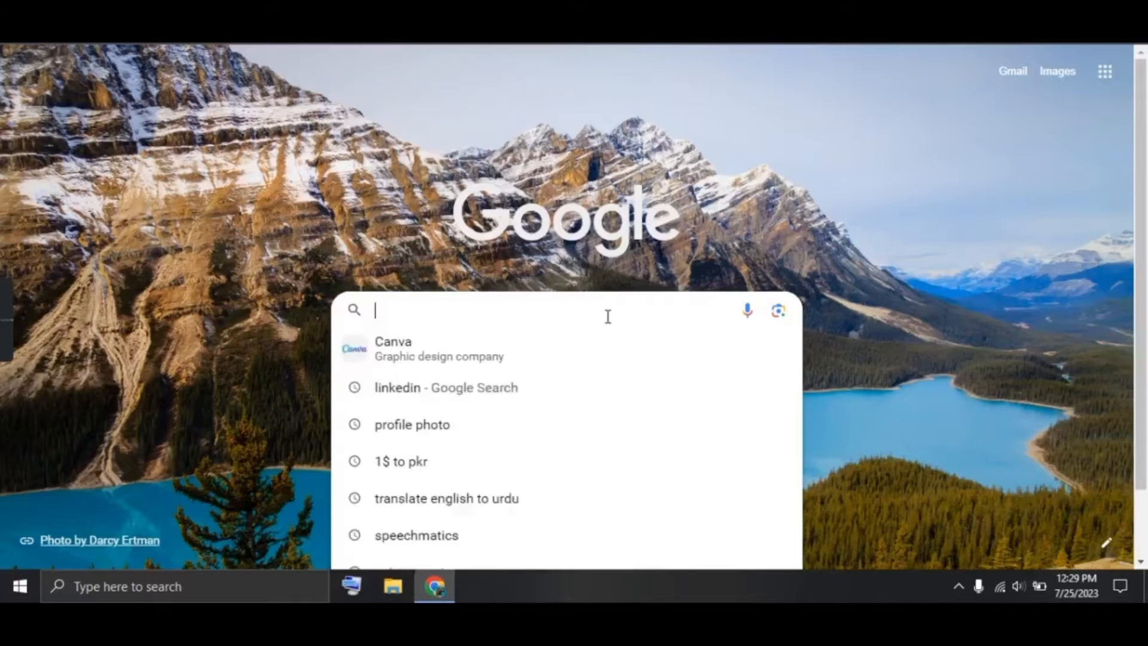
Find remove.bg via Google, upload the woman's headshot and download the background-free PNG
text(remove bg)
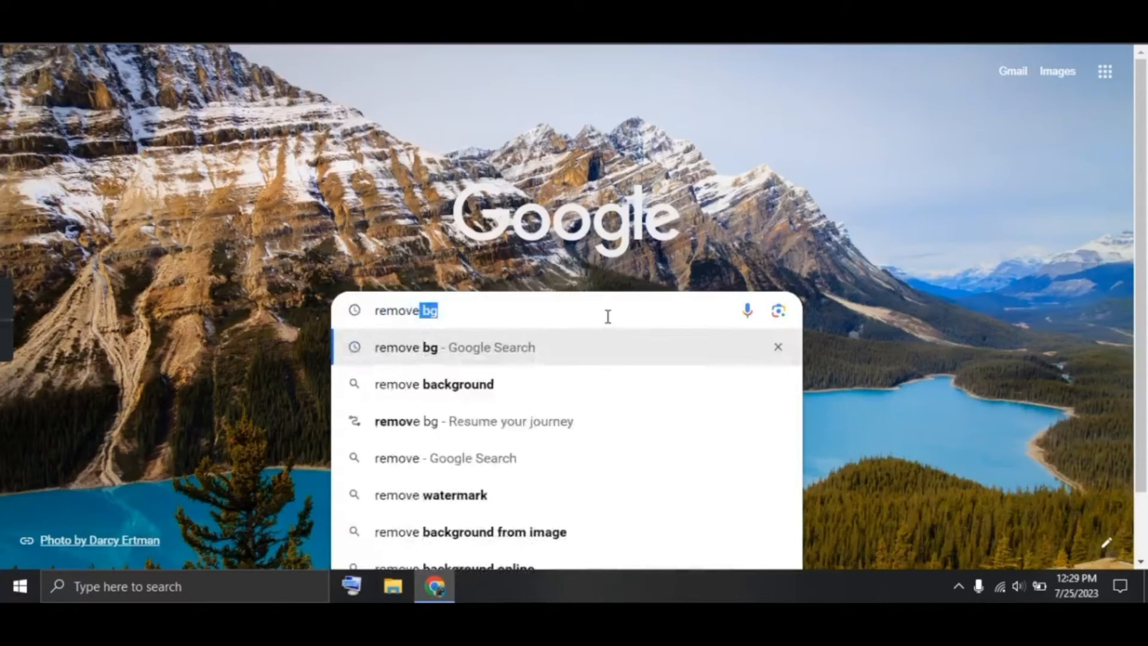
key(Return)
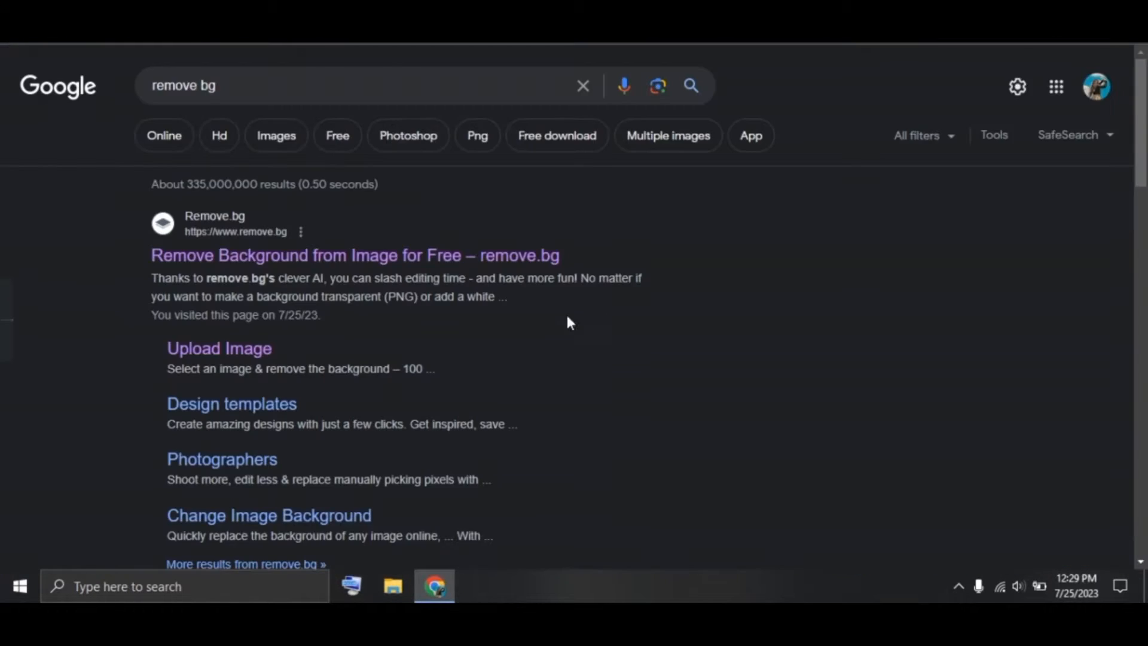
click(485, 266)
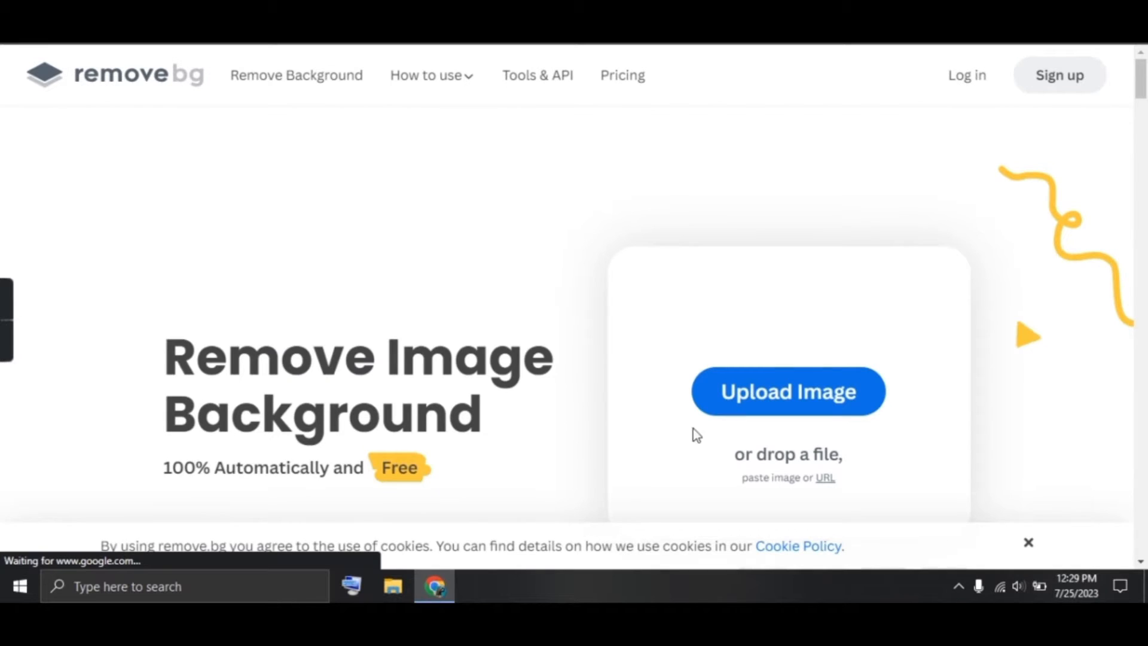
click(720, 395)
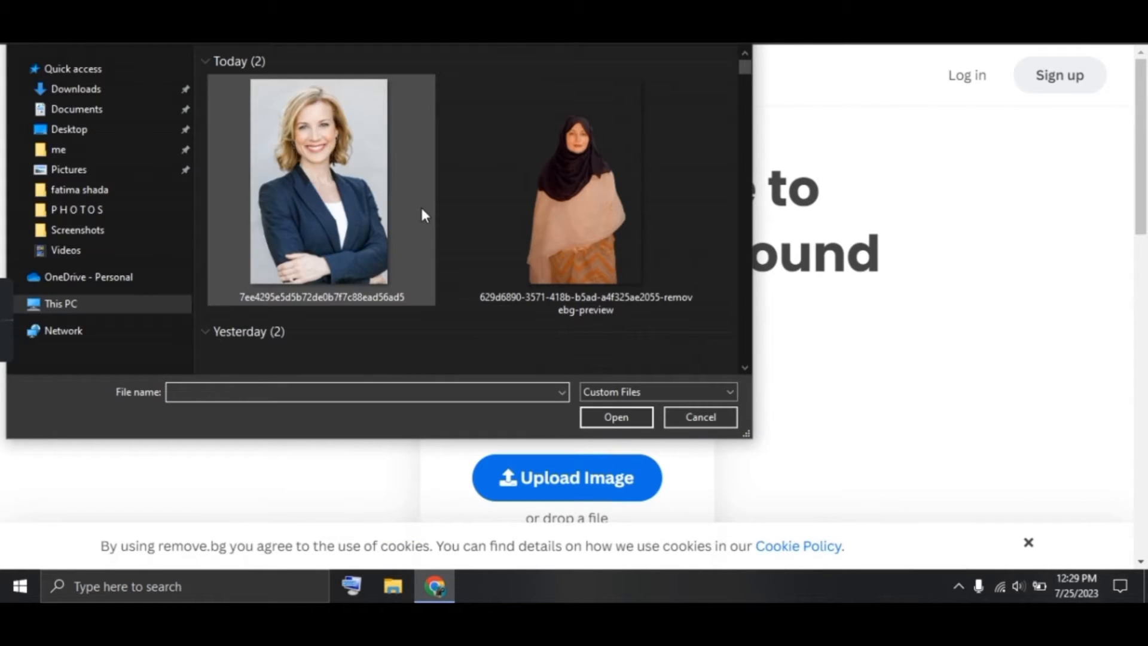
double_click(343, 236)
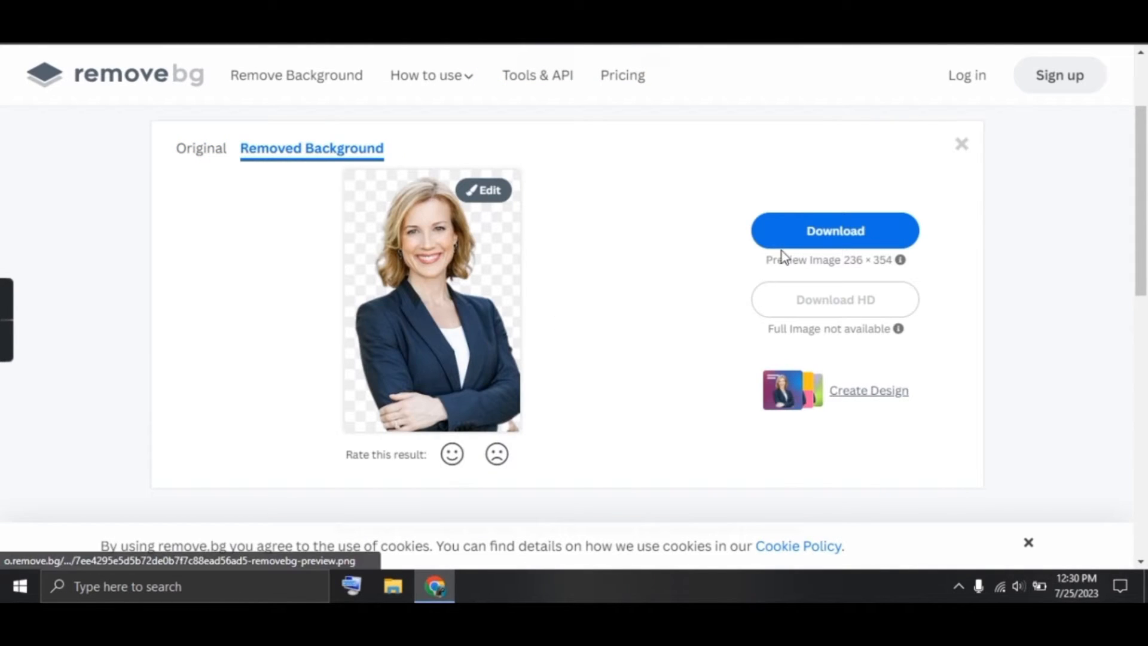
click(788, 232)
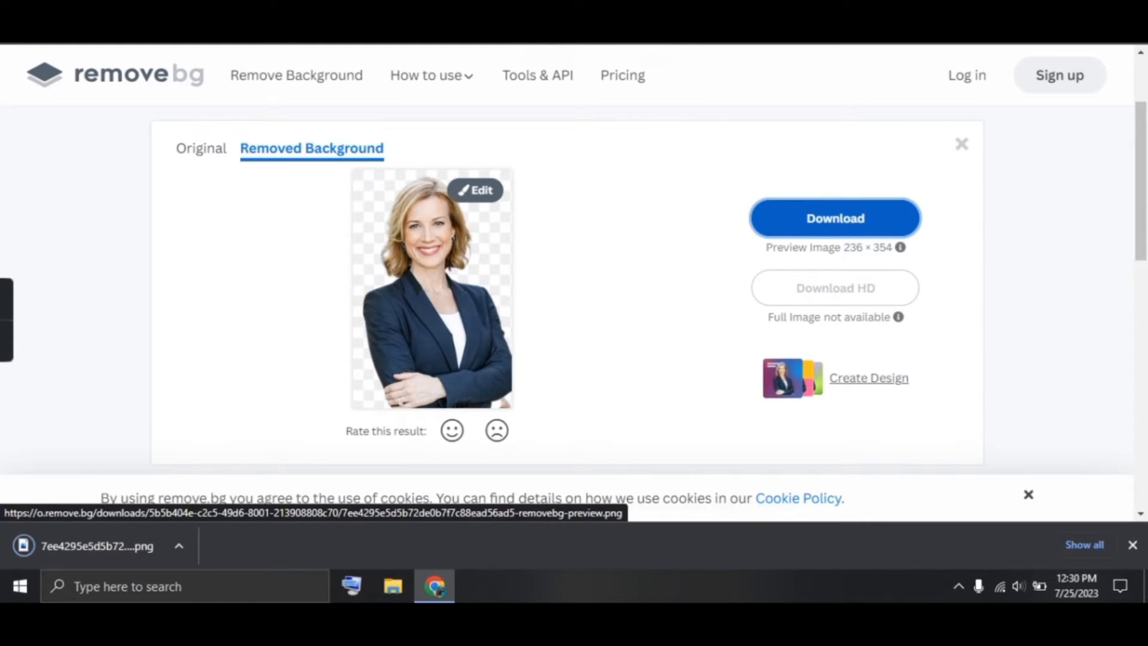
In a new tab, search Google for Canva and open canva.com
key(ctrl+t)
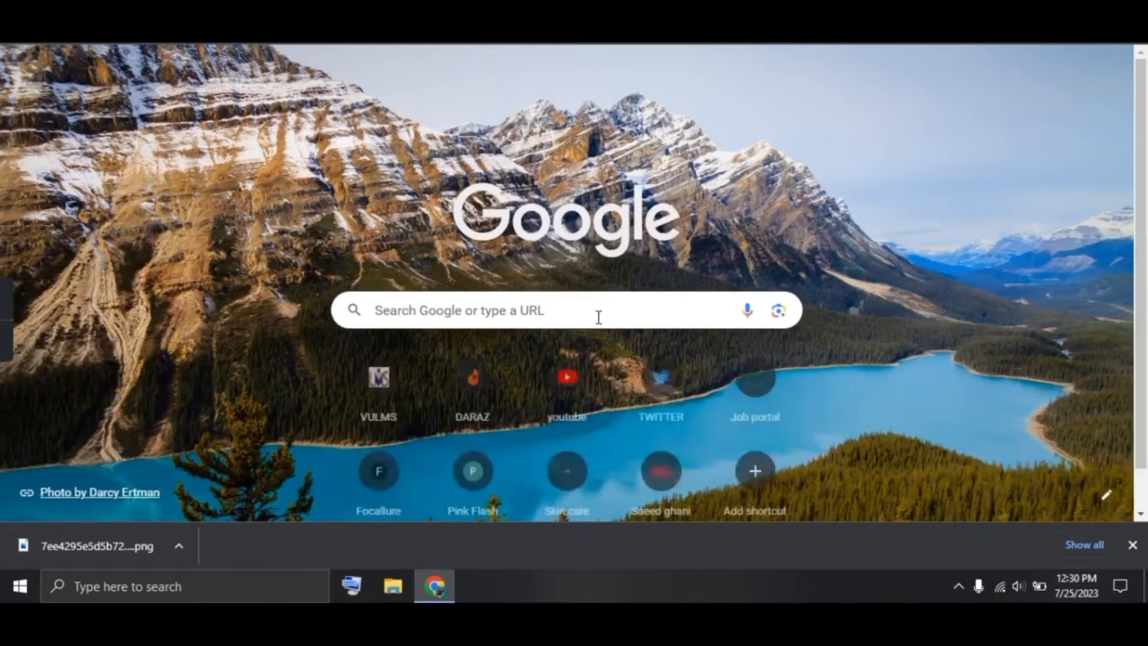
click(598, 317)
text(ca)
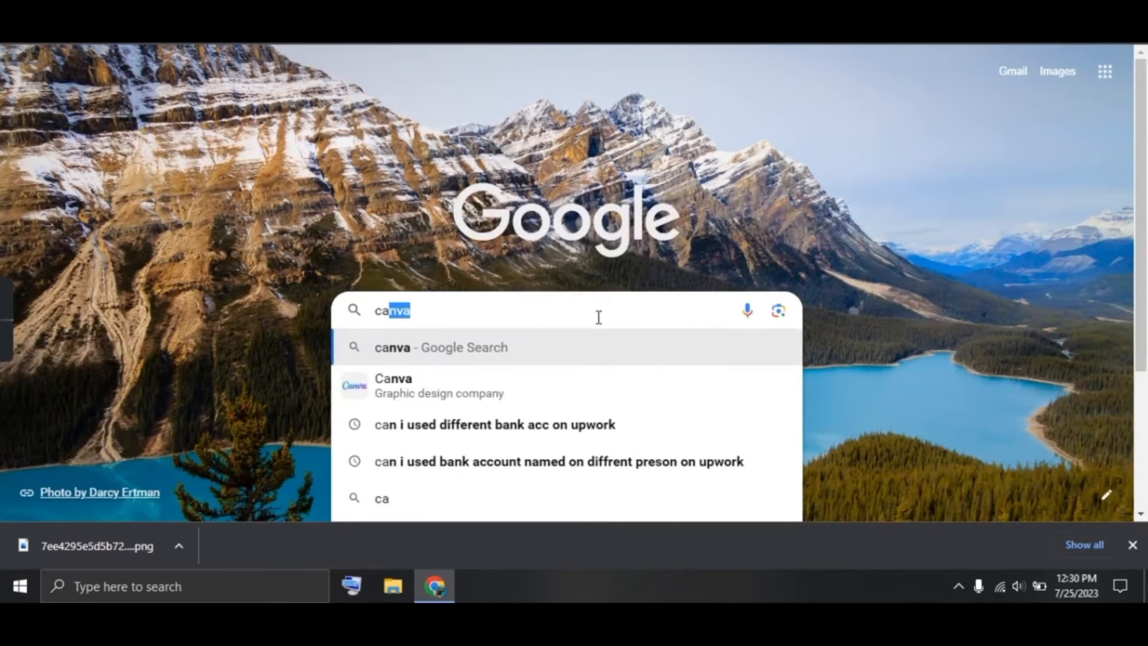
key(Return)
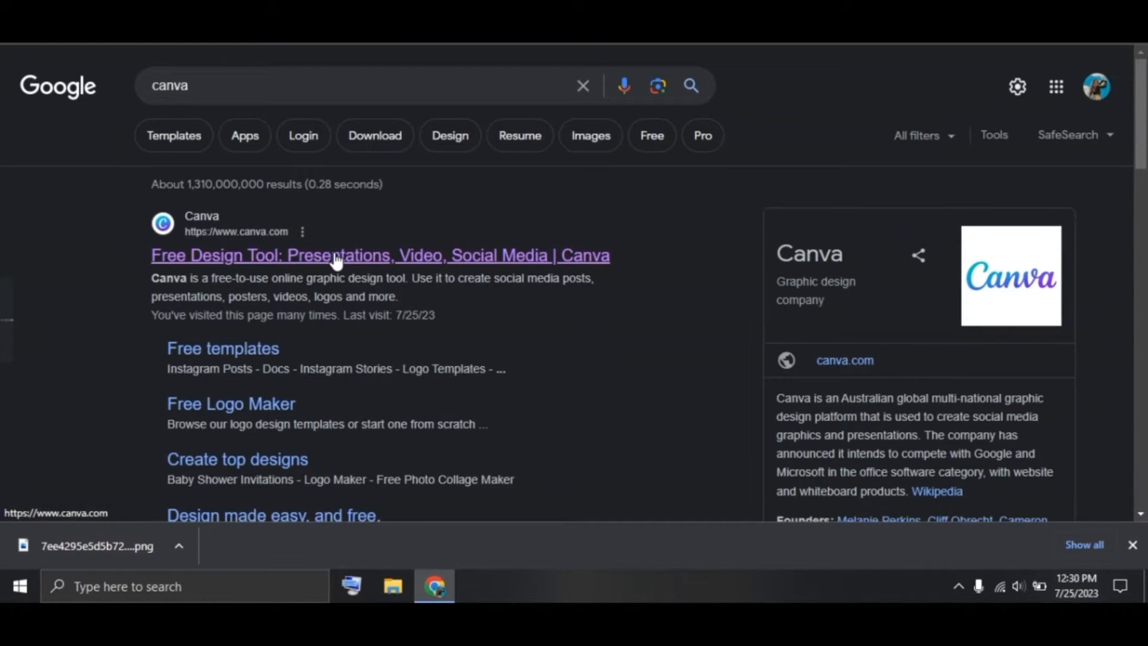
click(336, 258)
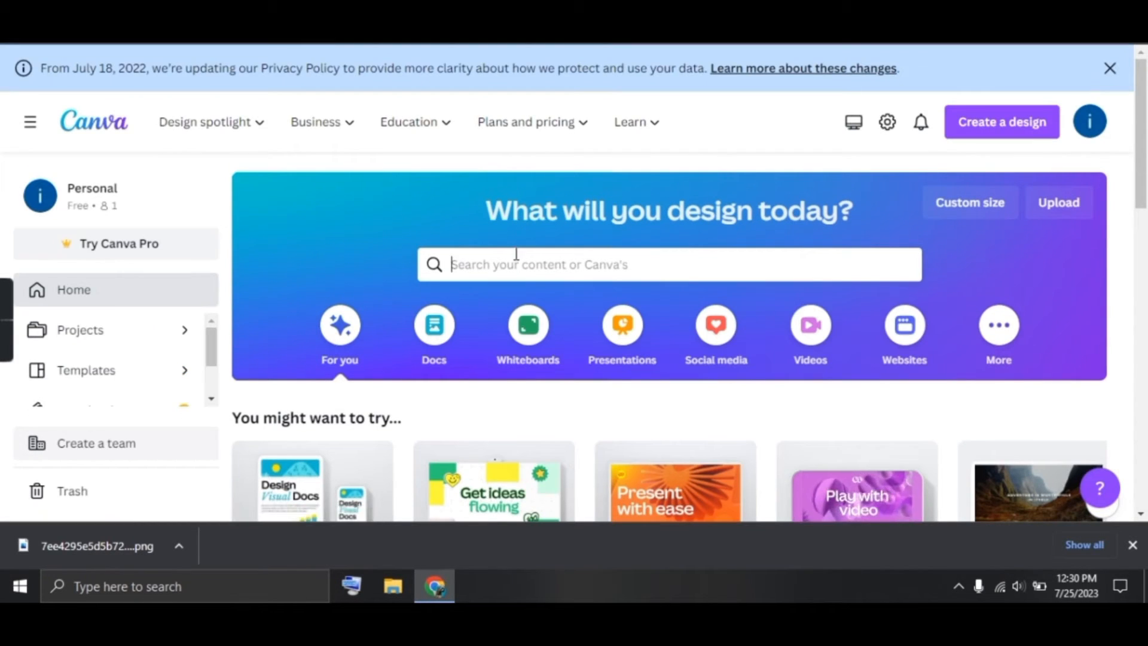
Search Canva for LinkedIn profile picture and create a blank design
click(515, 254)
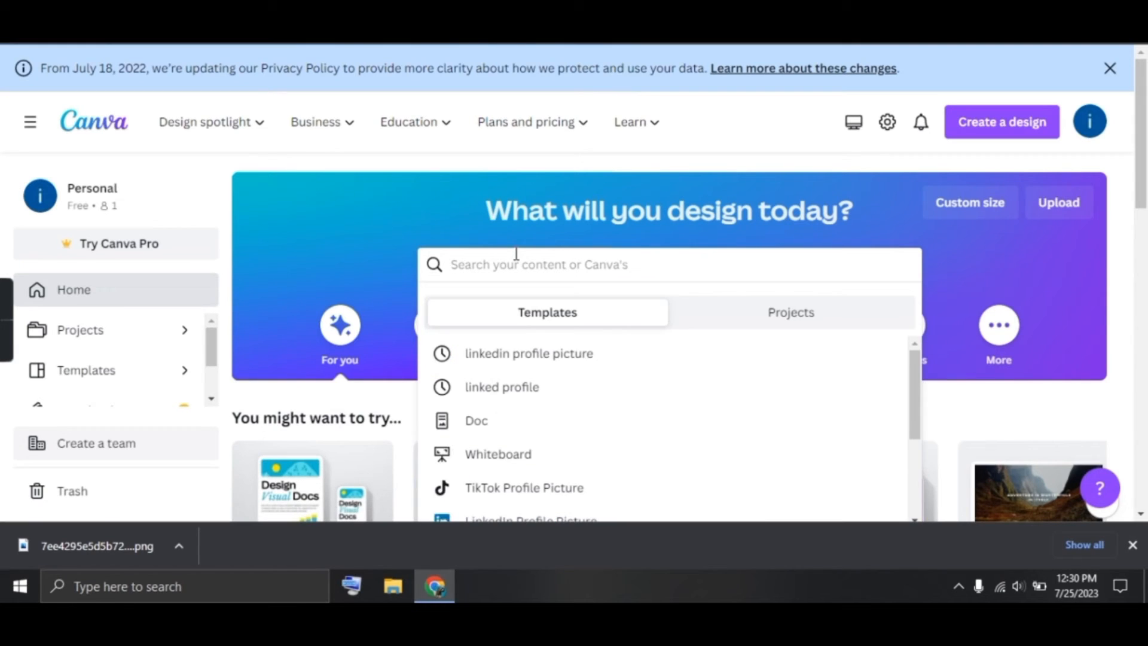
click(525, 386)
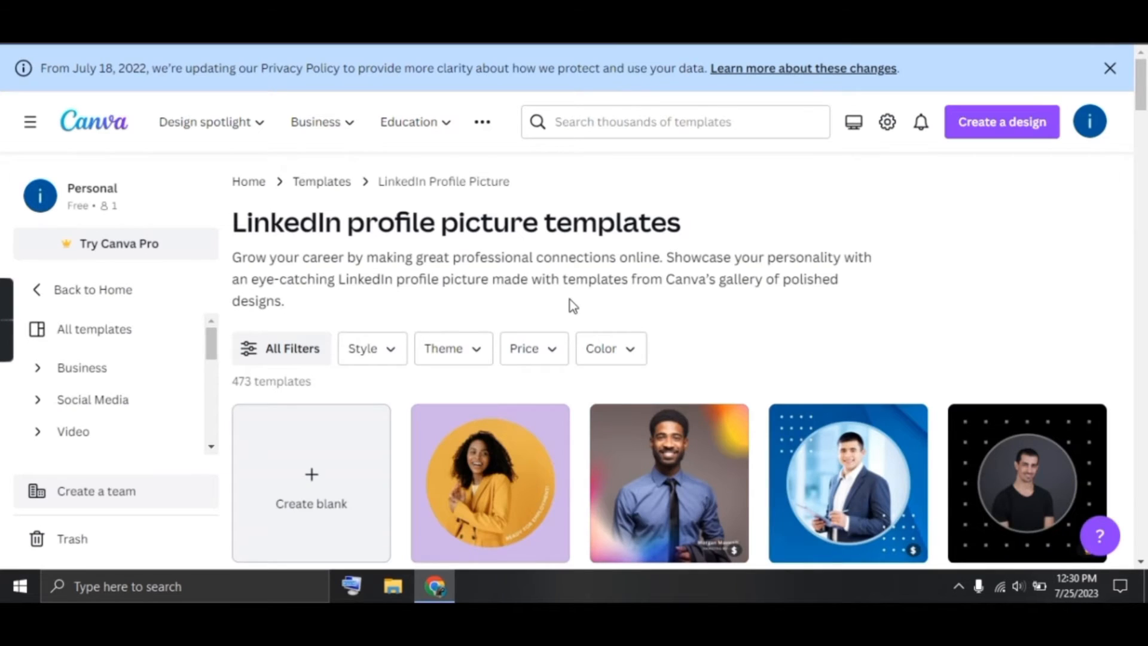
scroll(571, 305, down, 3)
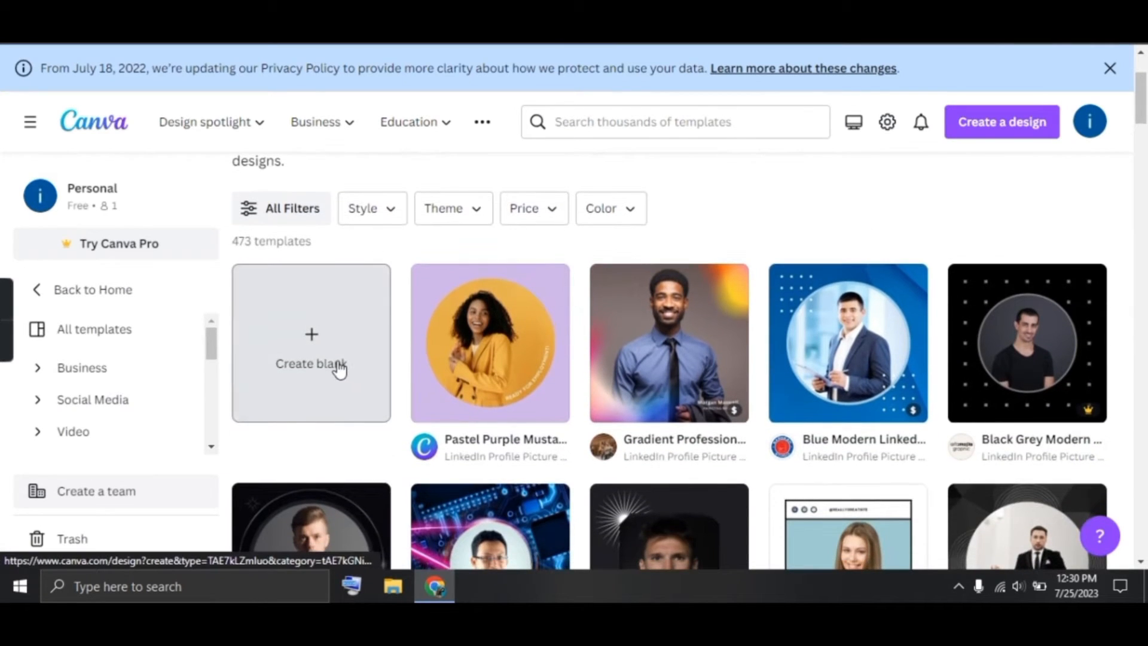
click(339, 368)
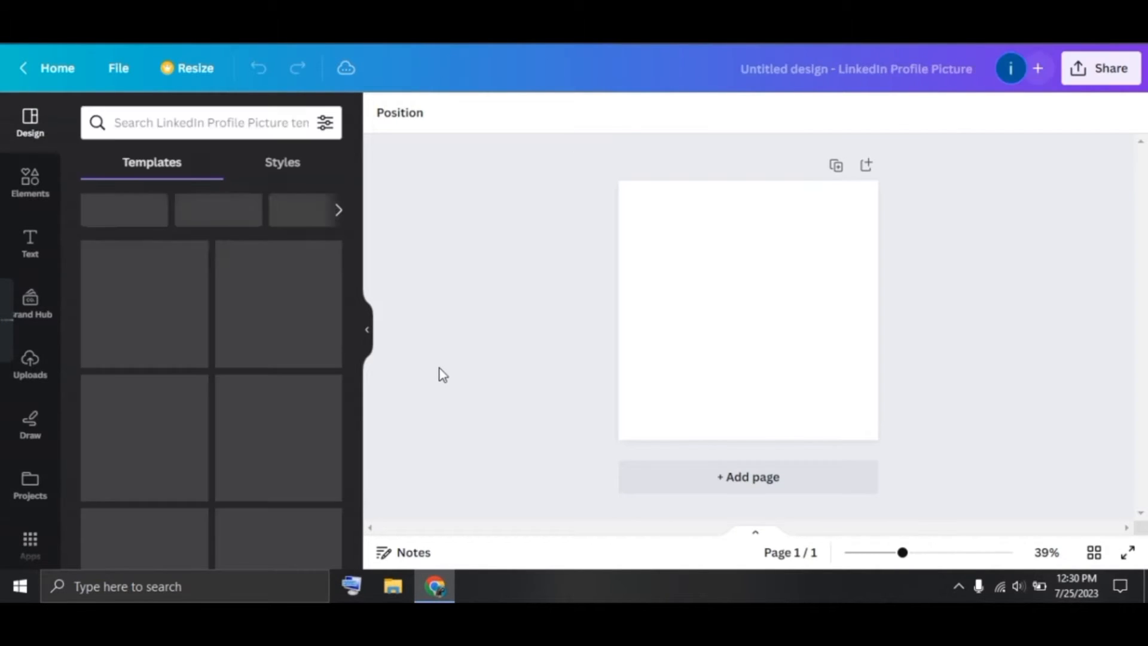
Upload the background-removed headshot PNG to Canva and add it to the page
click(25, 390)
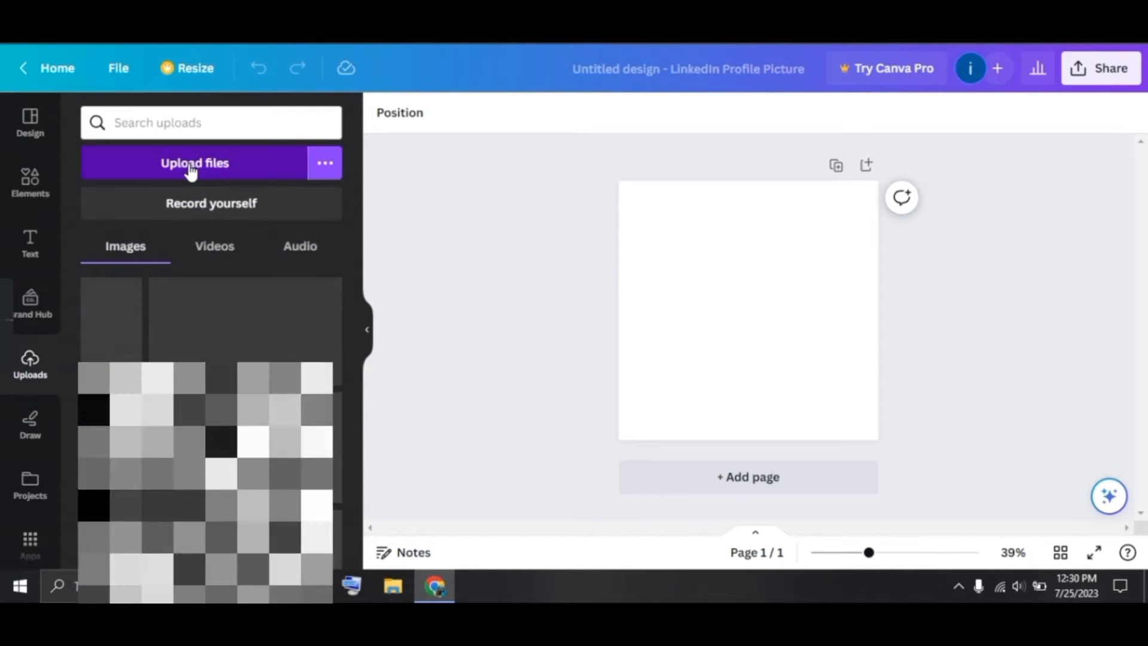
click(190, 170)
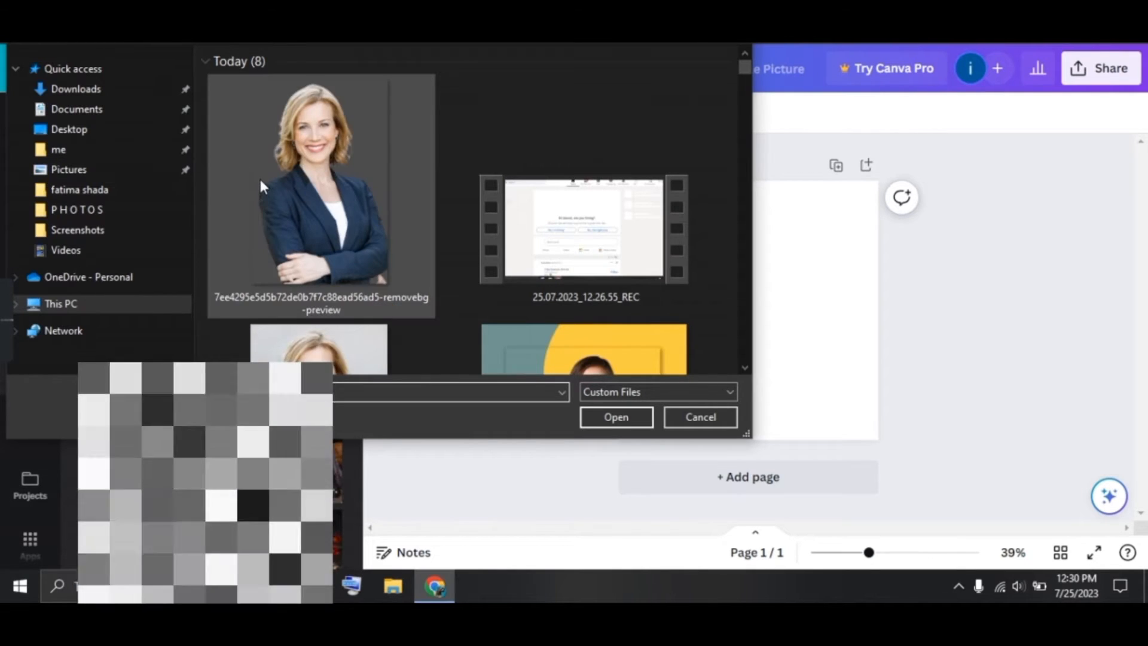
double_click(261, 183)
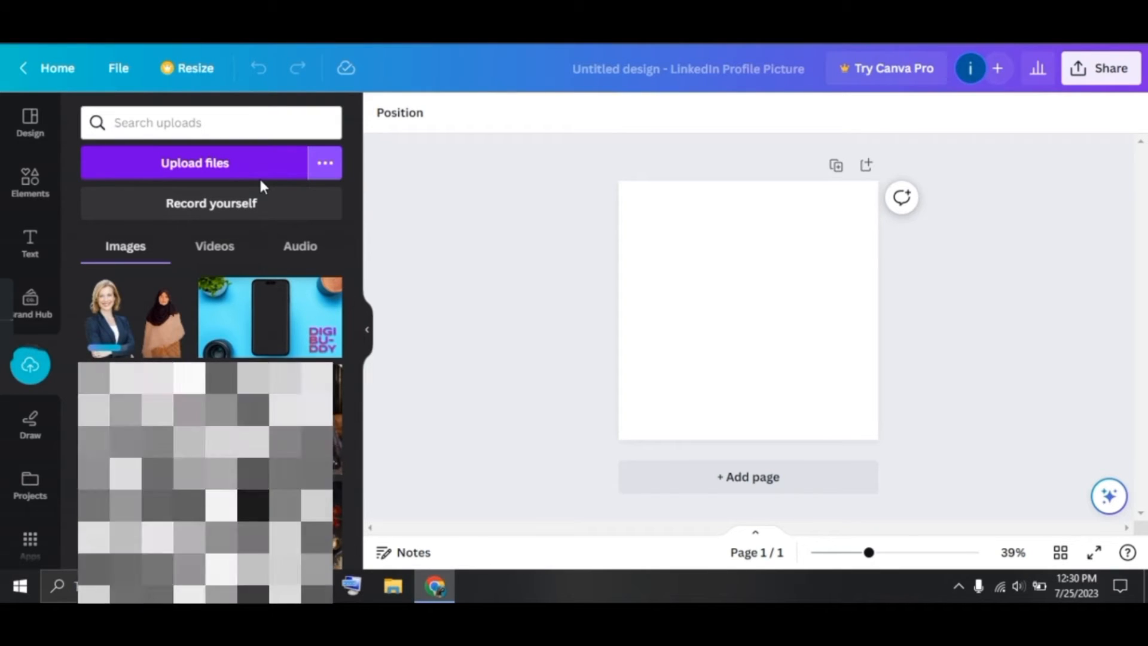
click(108, 307)
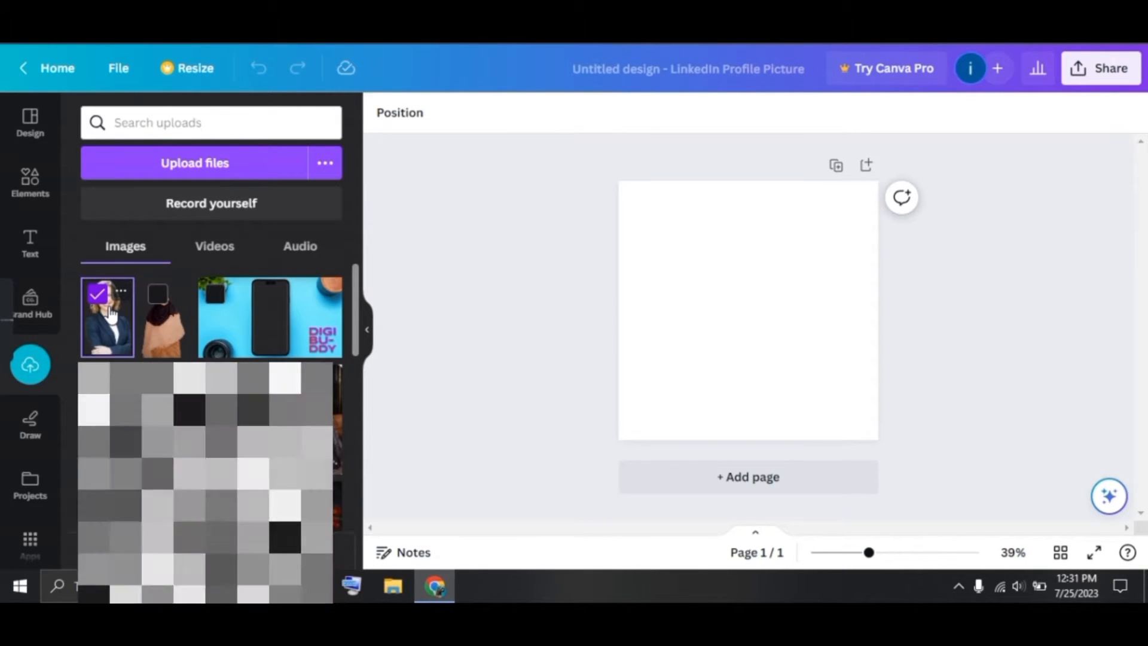
click(115, 331)
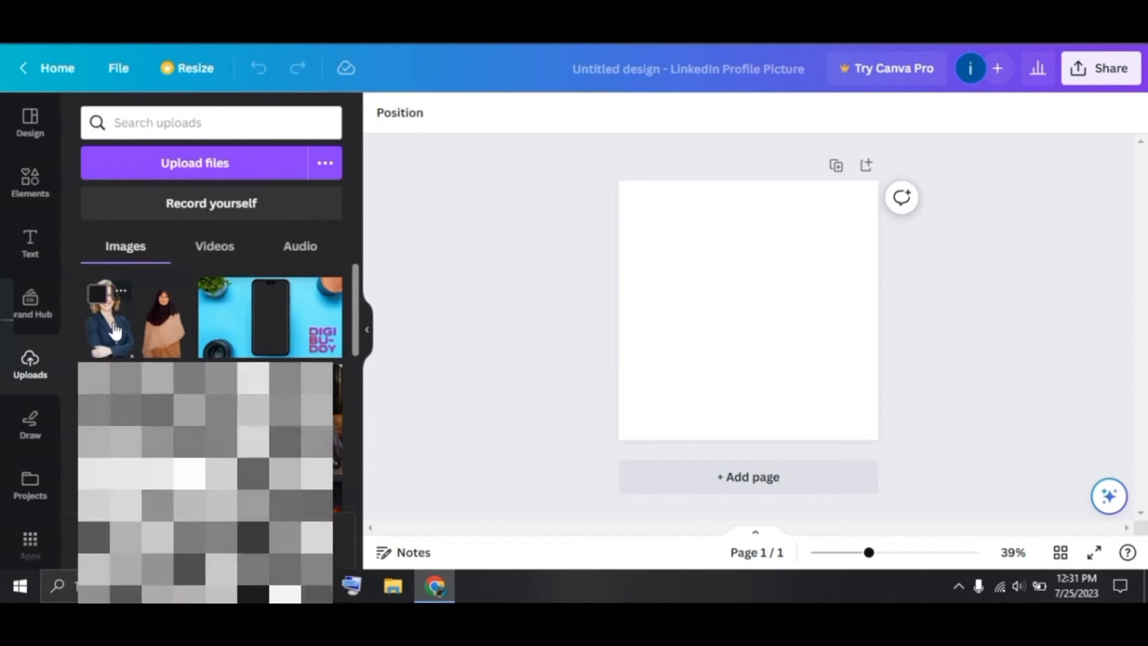
click(116, 331)
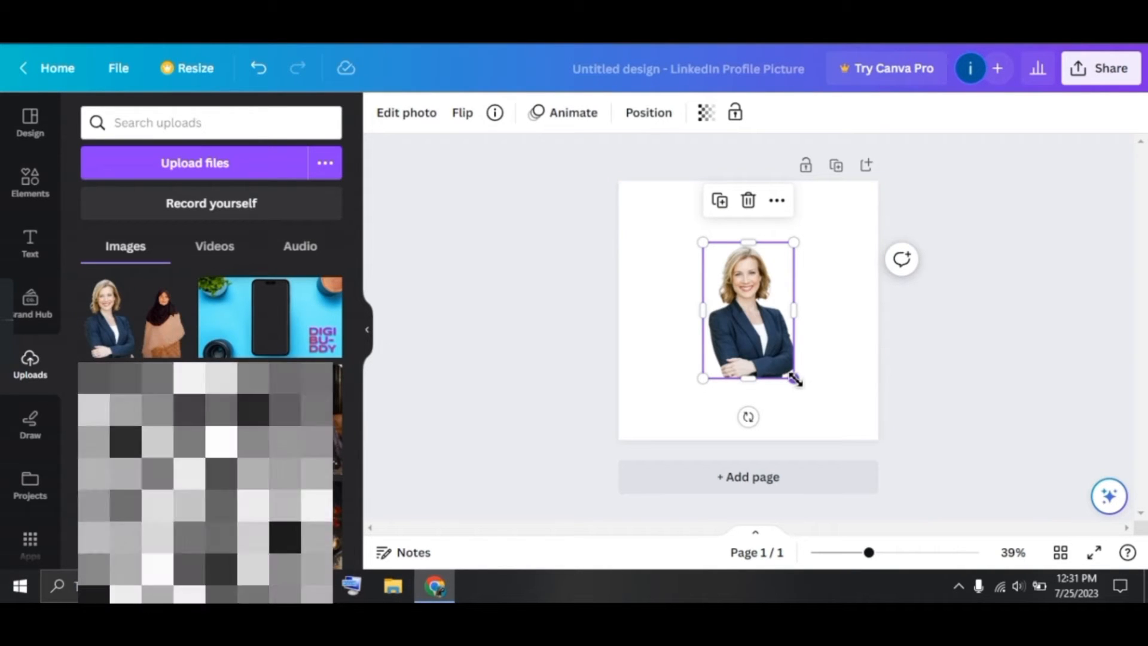
Enlarge the headshot to fill most of the frame and centre it
drag(795, 379, 861, 426)
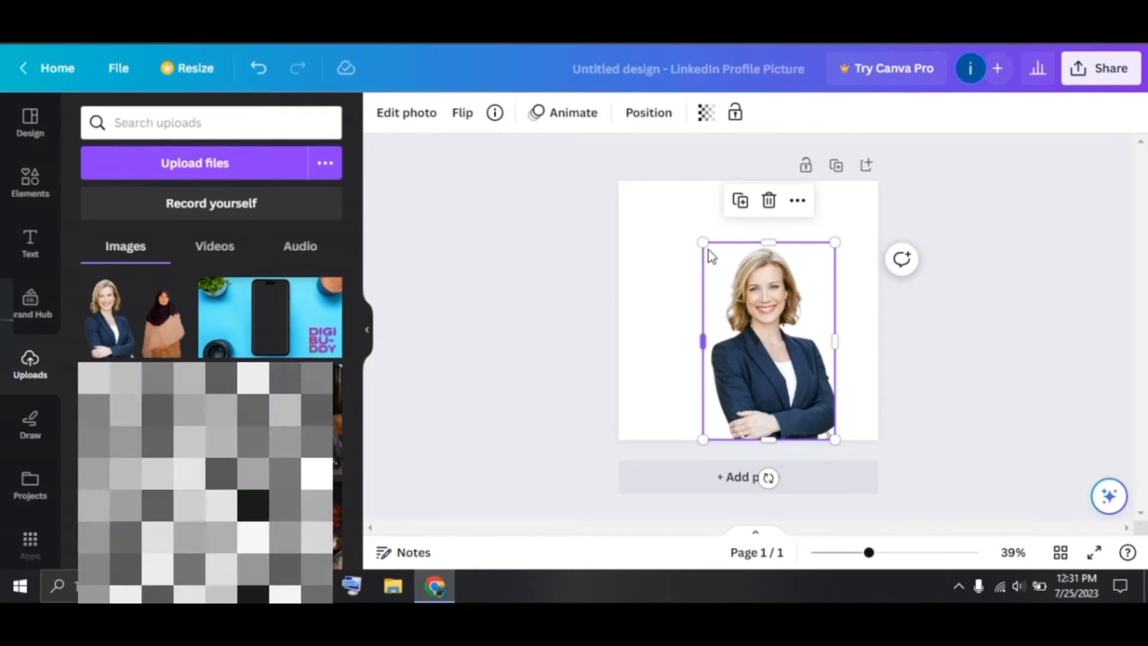
drag(704, 244, 669, 191)
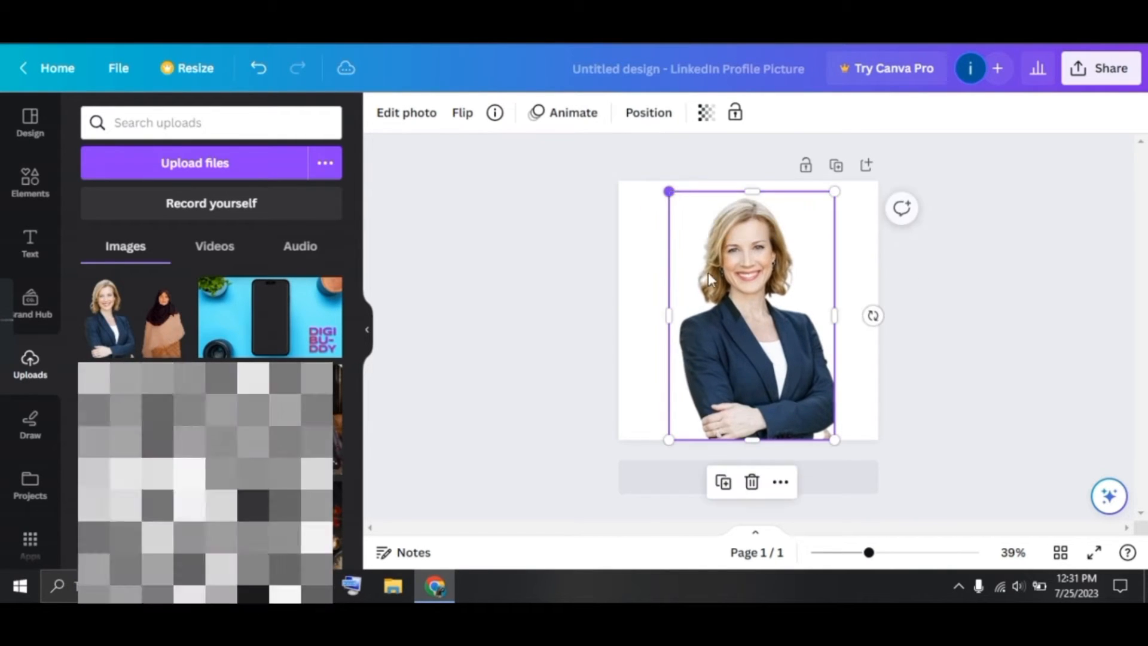
drag(749, 372, 750, 372)
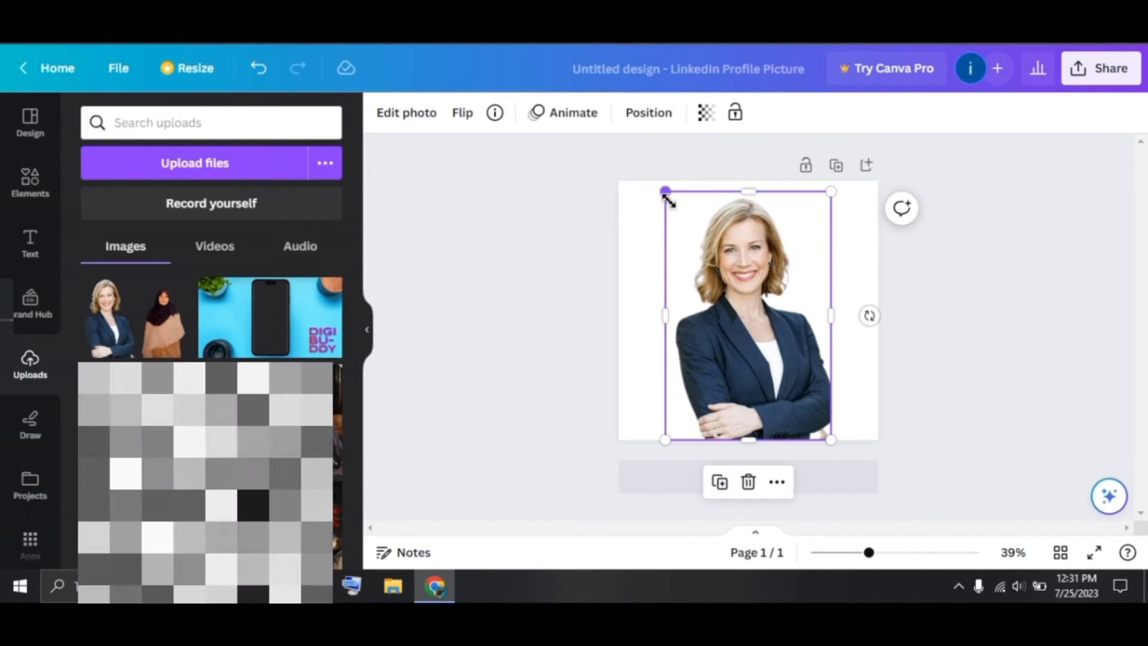
drag(668, 201, 659, 189)
click(522, 342)
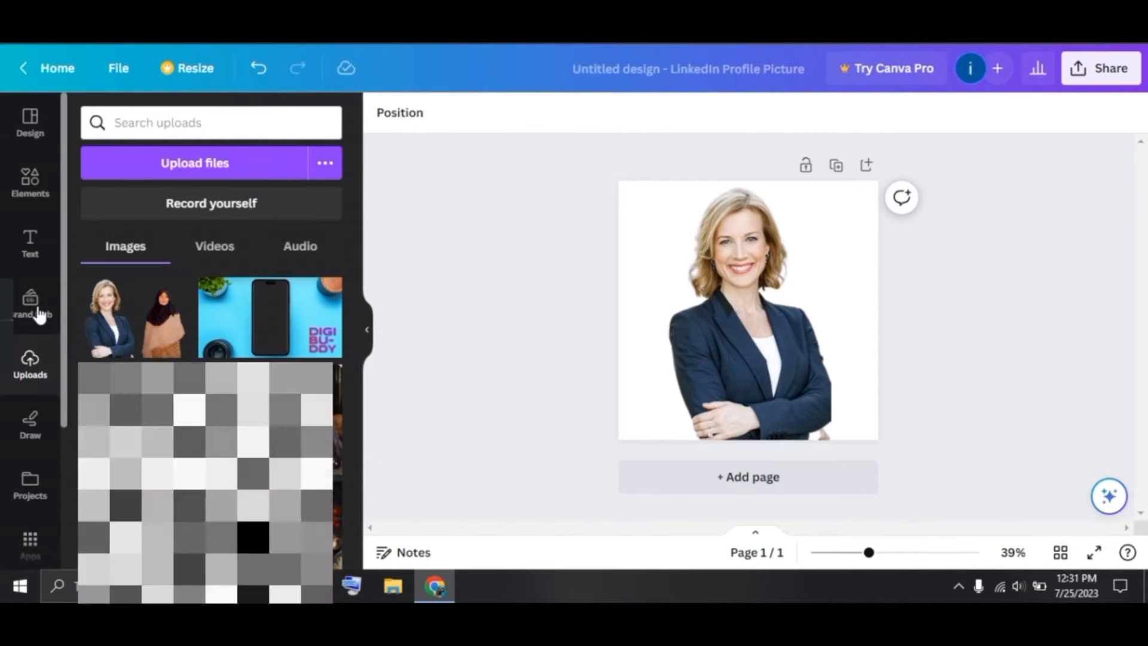
Search Elements photos for 'colour gradient', add the blue-to-peach gradient and stretch it over the page
click(24, 194)
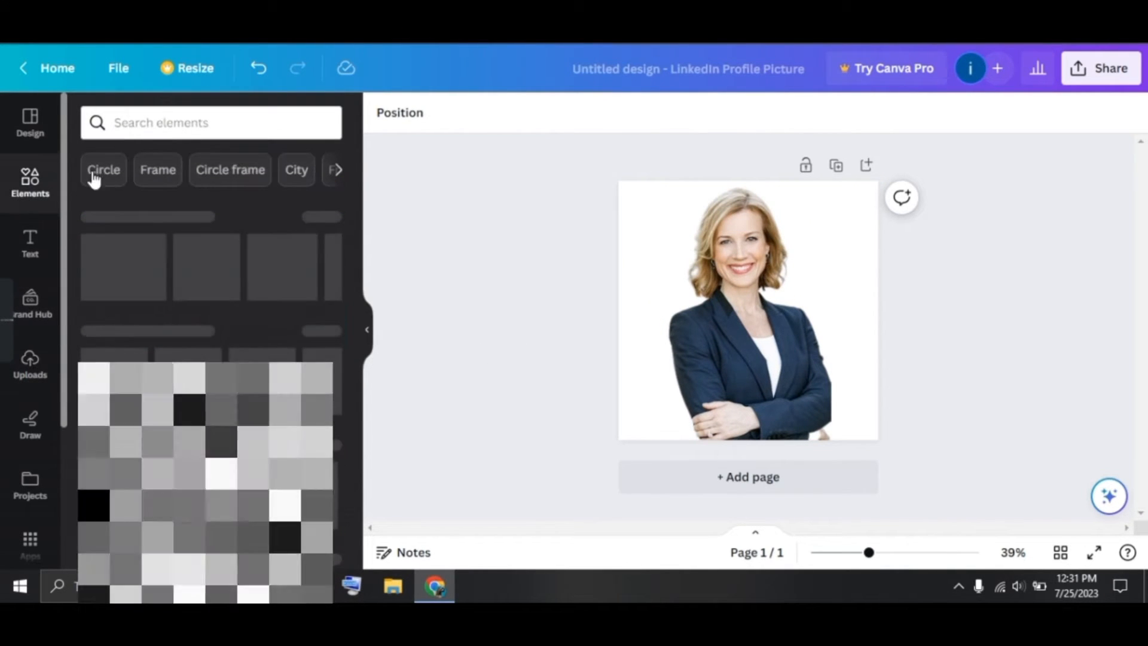
click(141, 125)
text(co)
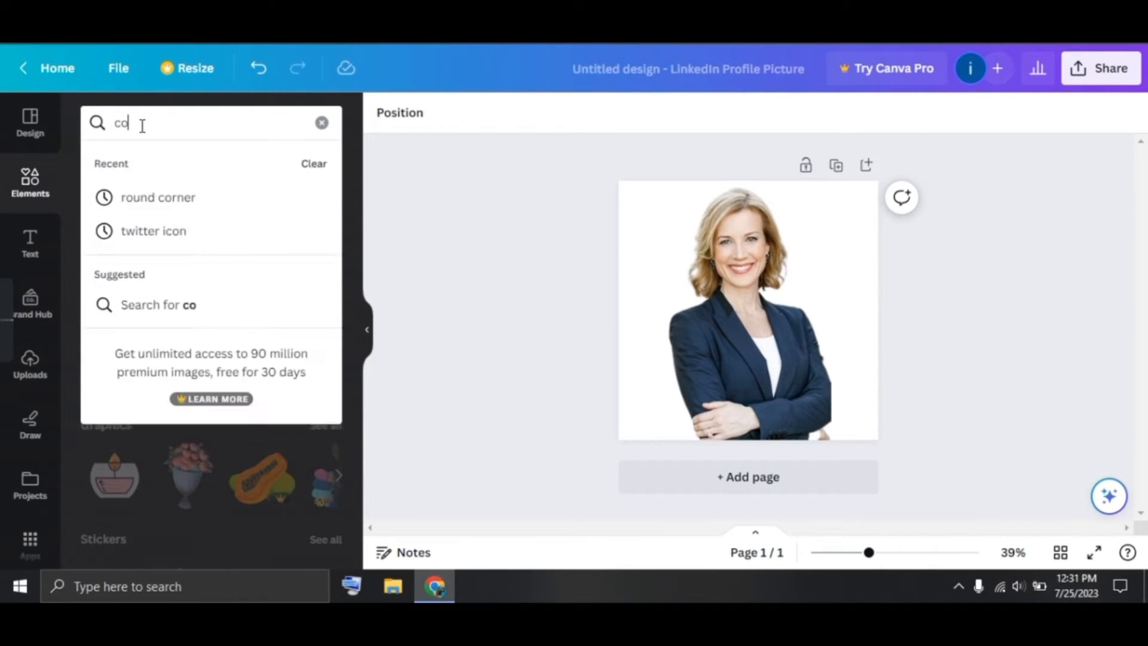
text(lour gradient)
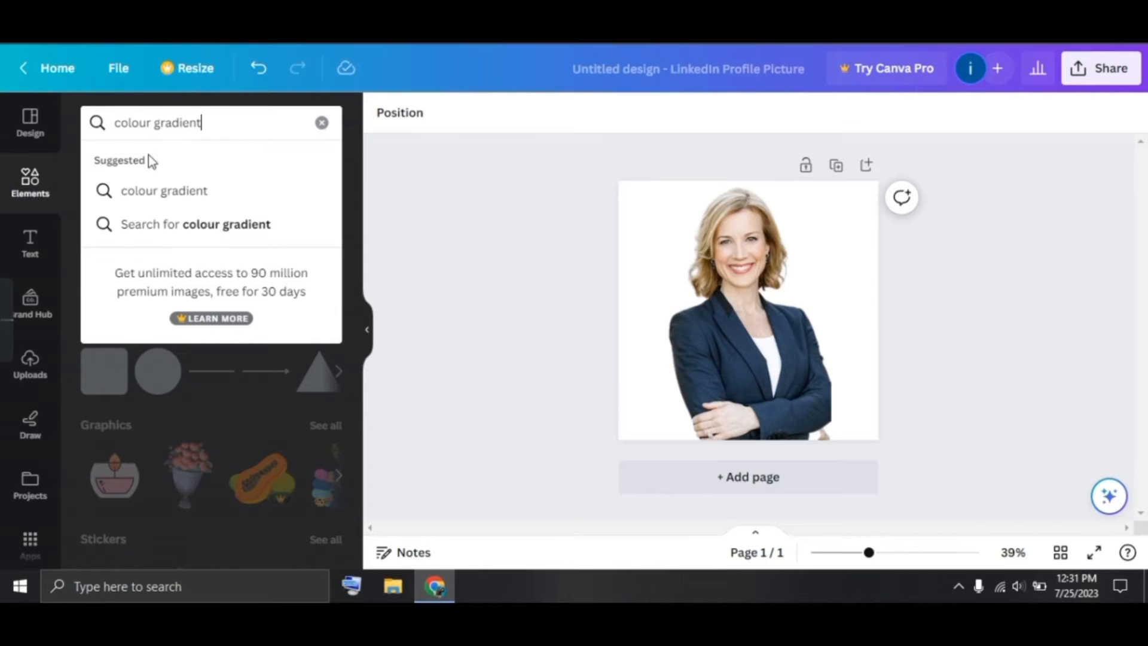
click(164, 192)
scroll(260, 485, down, 5)
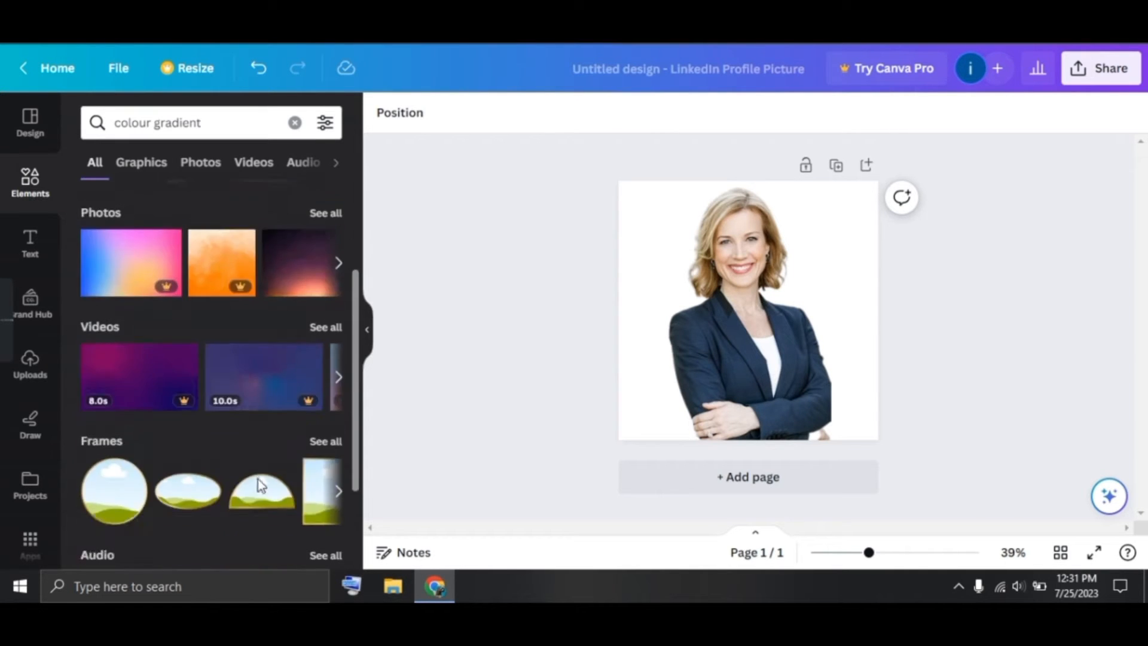
click(198, 162)
scroll(249, 429, down, 3)
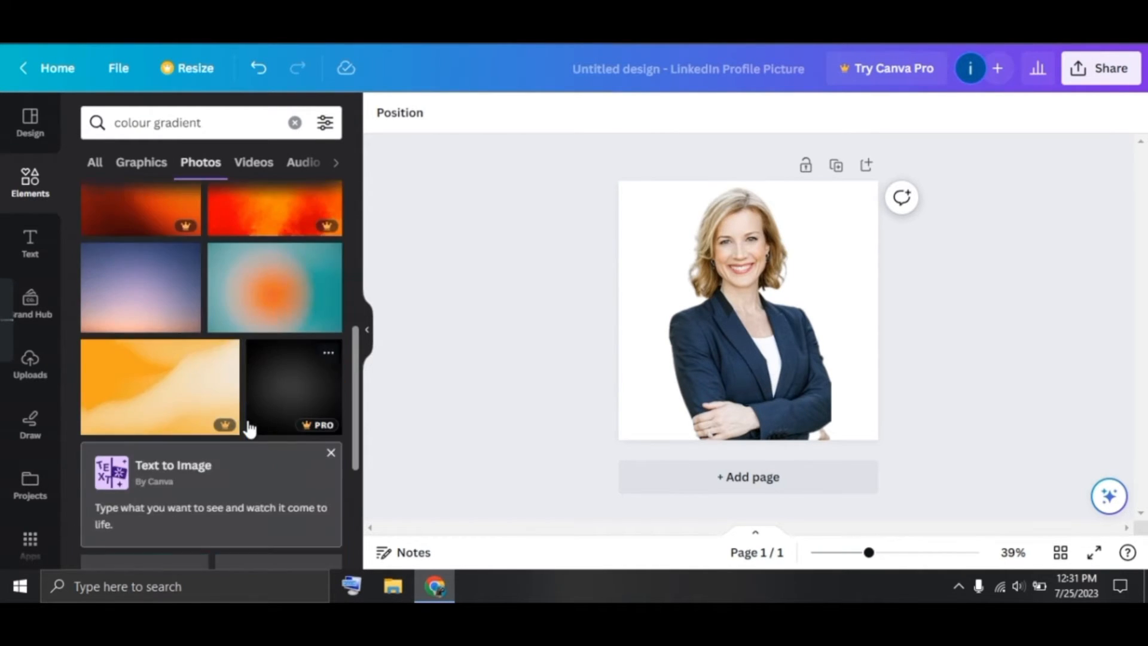
click(141, 287)
drag(646, 392, 641, 428)
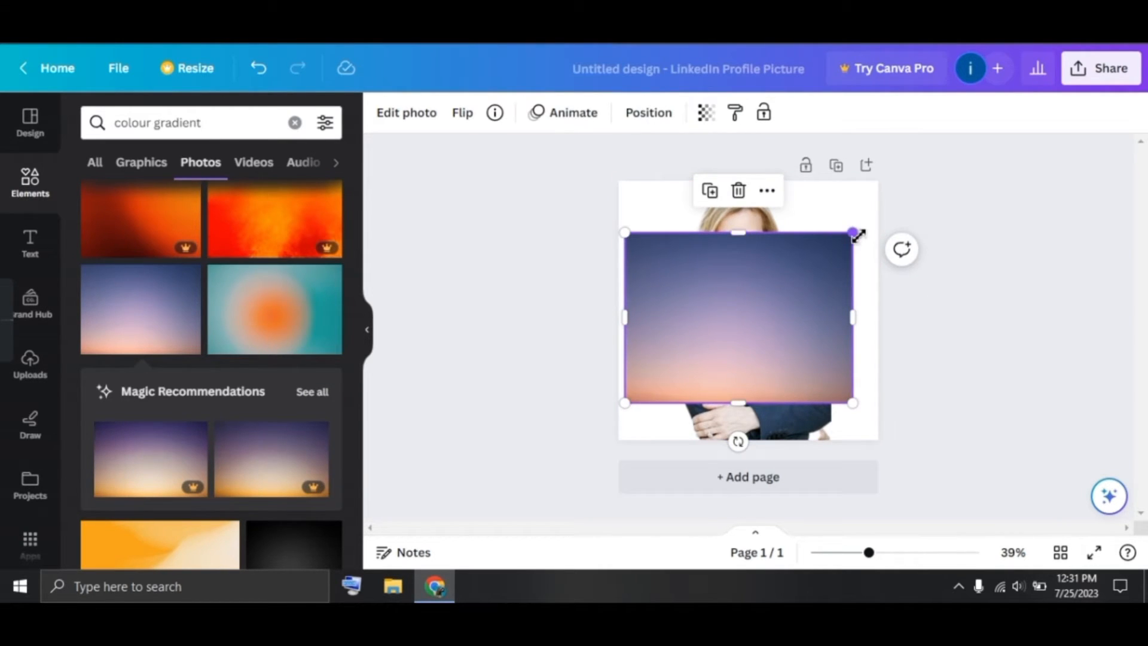
drag(858, 236, 883, 216)
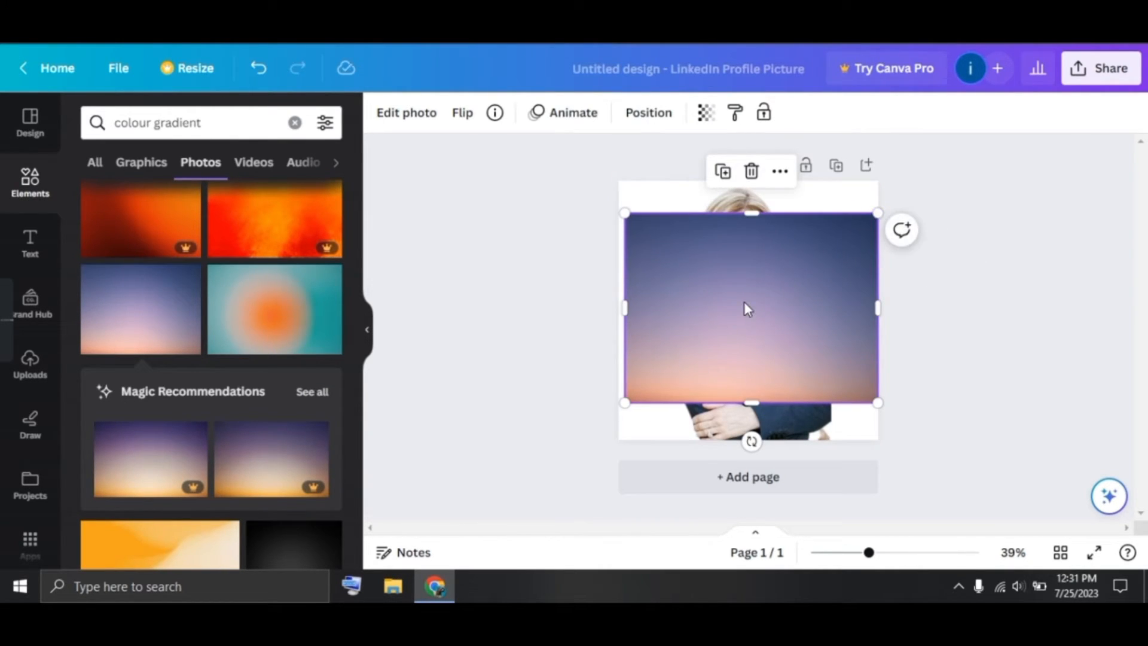
Turn the gradient photo into the page background
right_click(747, 308)
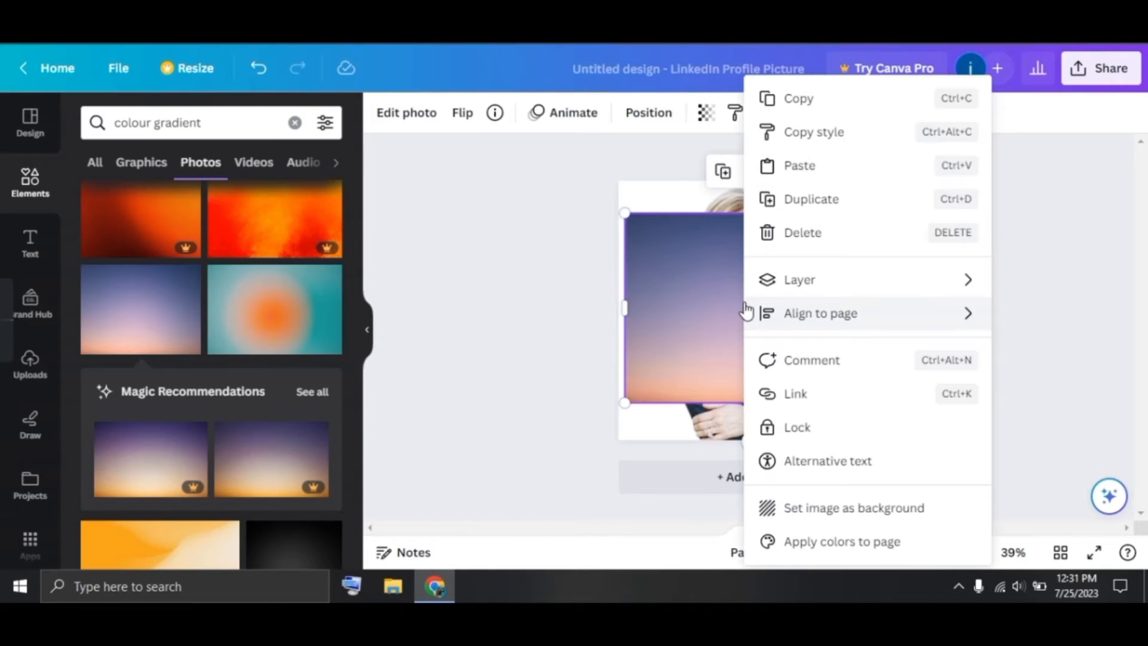
click(841, 514)
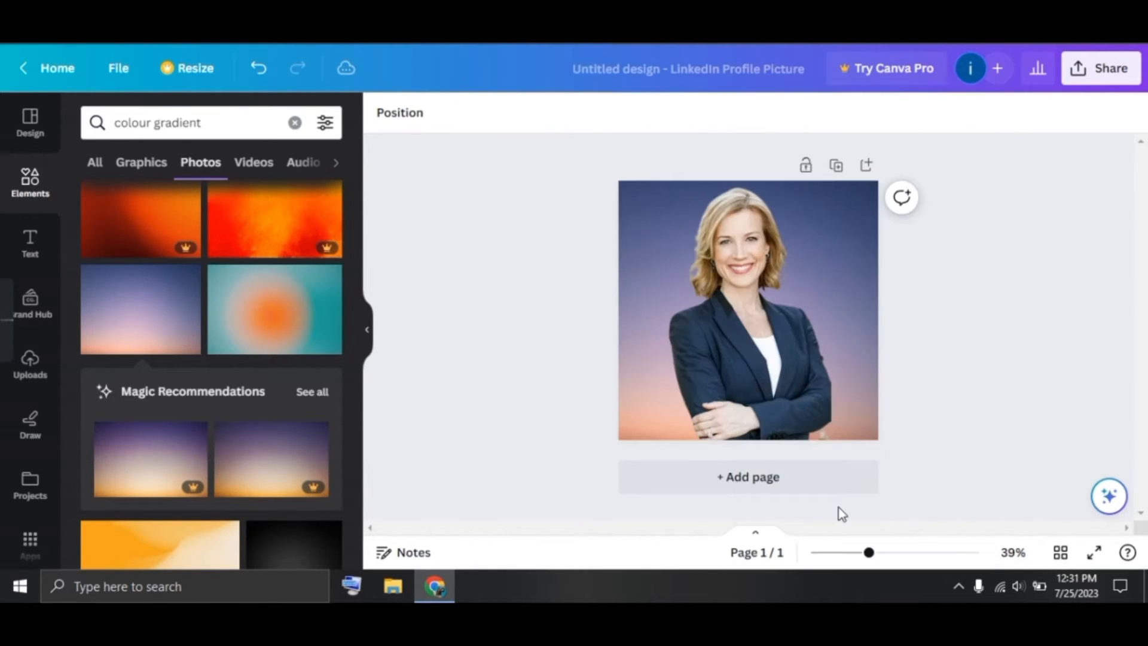
click(646, 268)
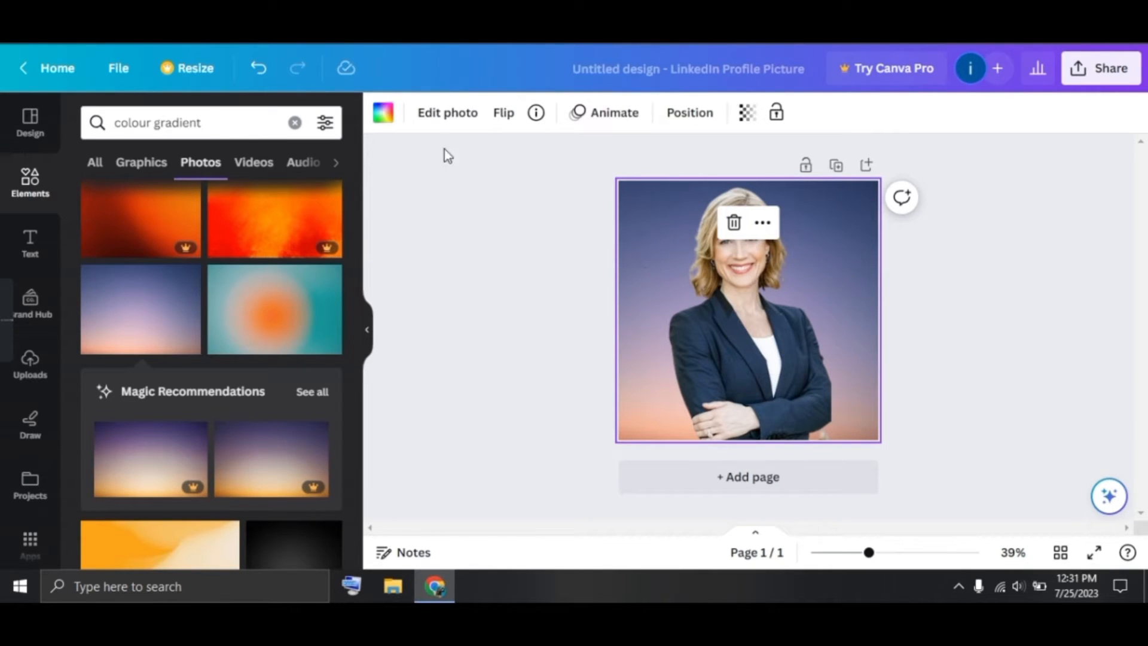
Try several background colours and gradients, settling on a black-to-grey gradient
click(383, 113)
click(179, 420)
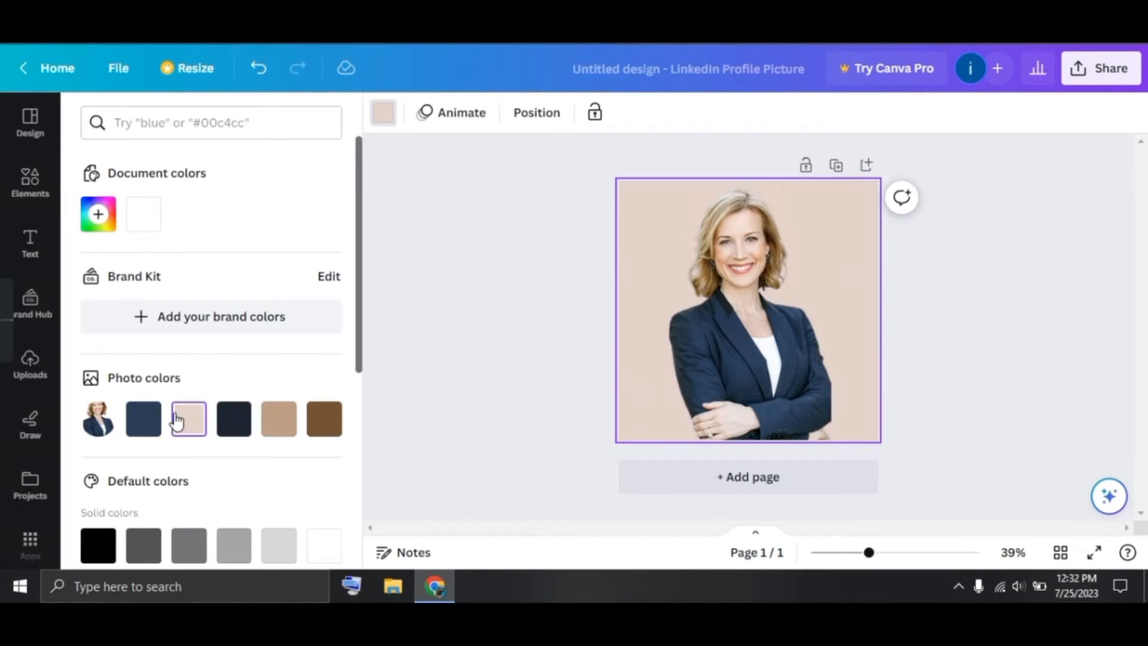
click(148, 428)
click(279, 432)
click(326, 431)
scroll(291, 471, down, 5)
click(141, 431)
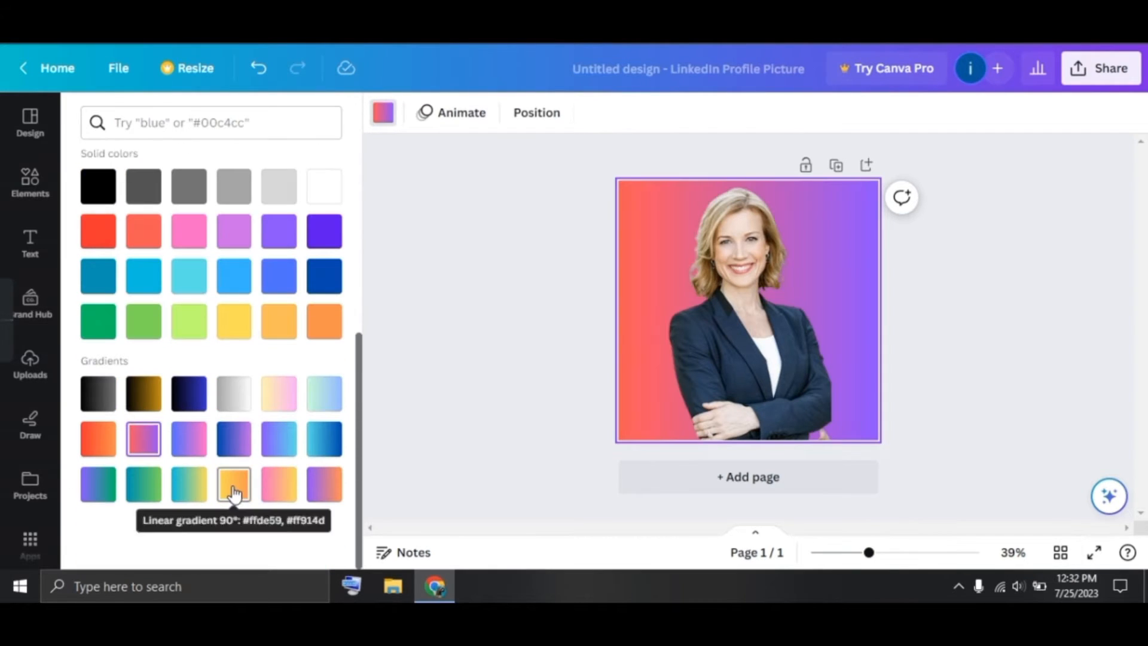
click(233, 487)
click(275, 443)
click(97, 393)
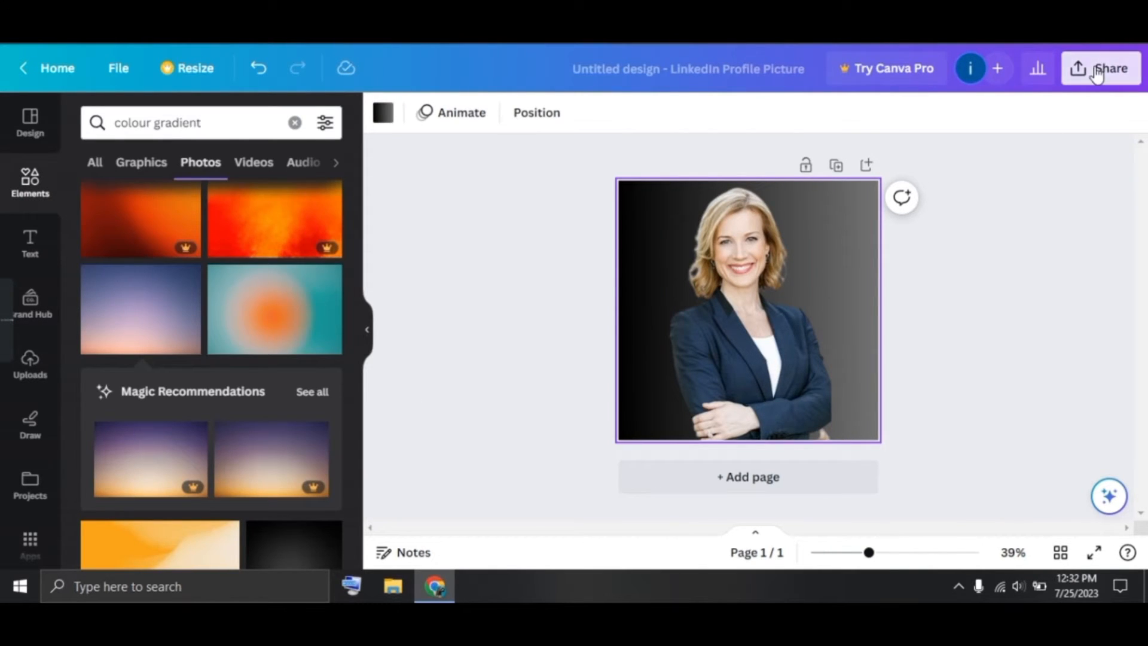
Download the headshot design as an 800 × 800 px PNG
click(1097, 67)
scroll(974, 285, down, 2)
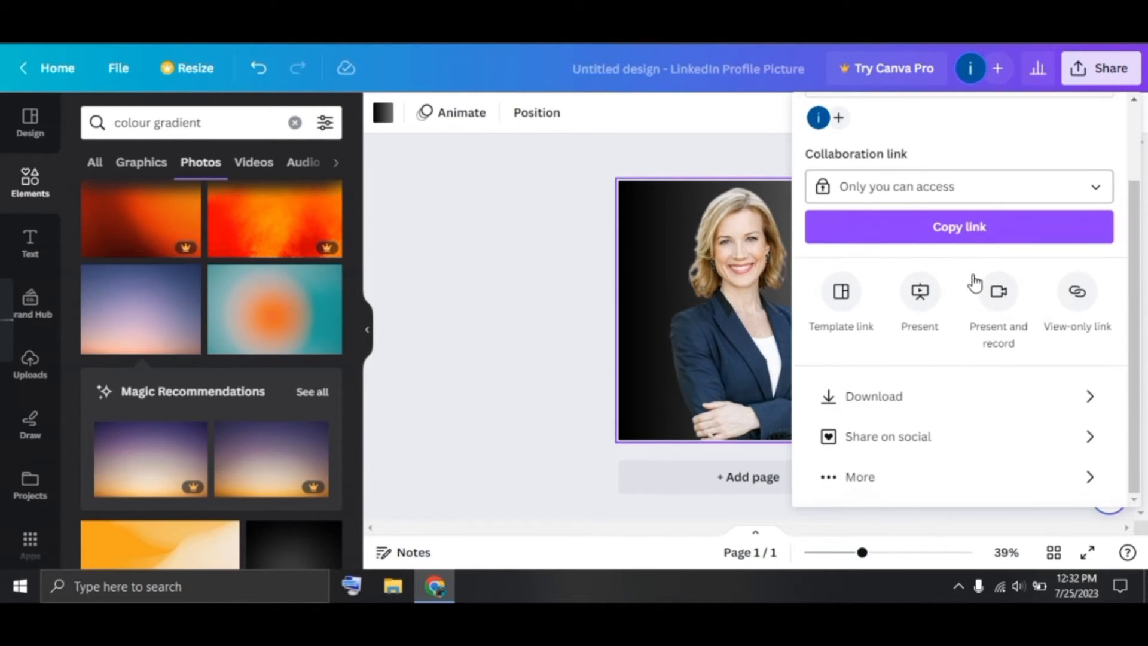
click(928, 394)
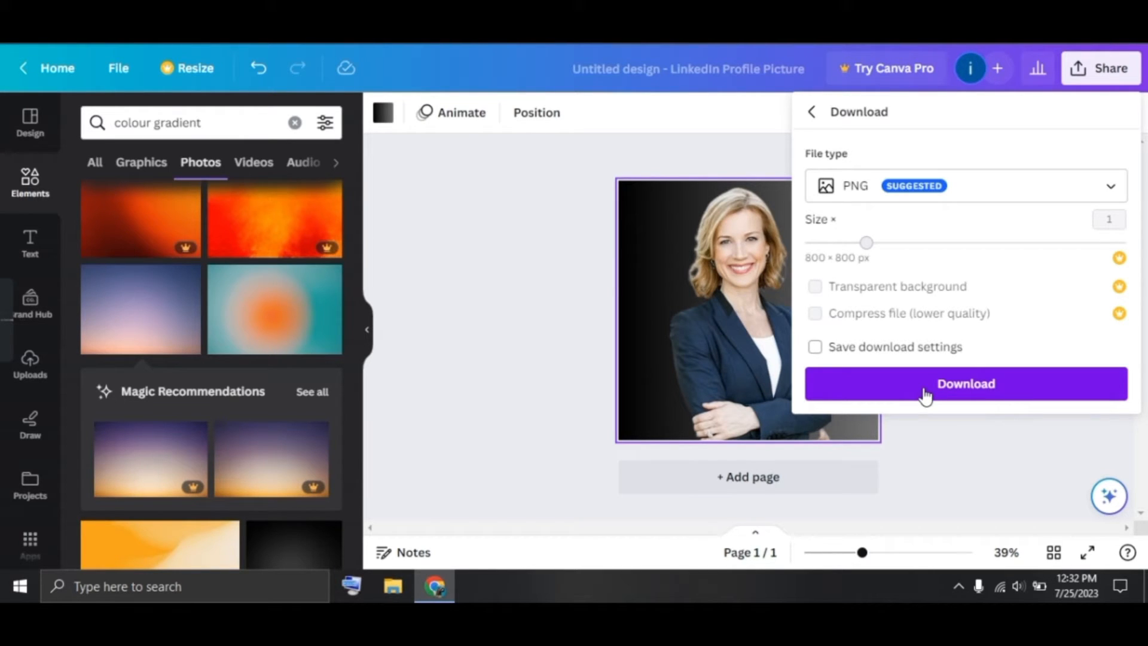
click(925, 389)
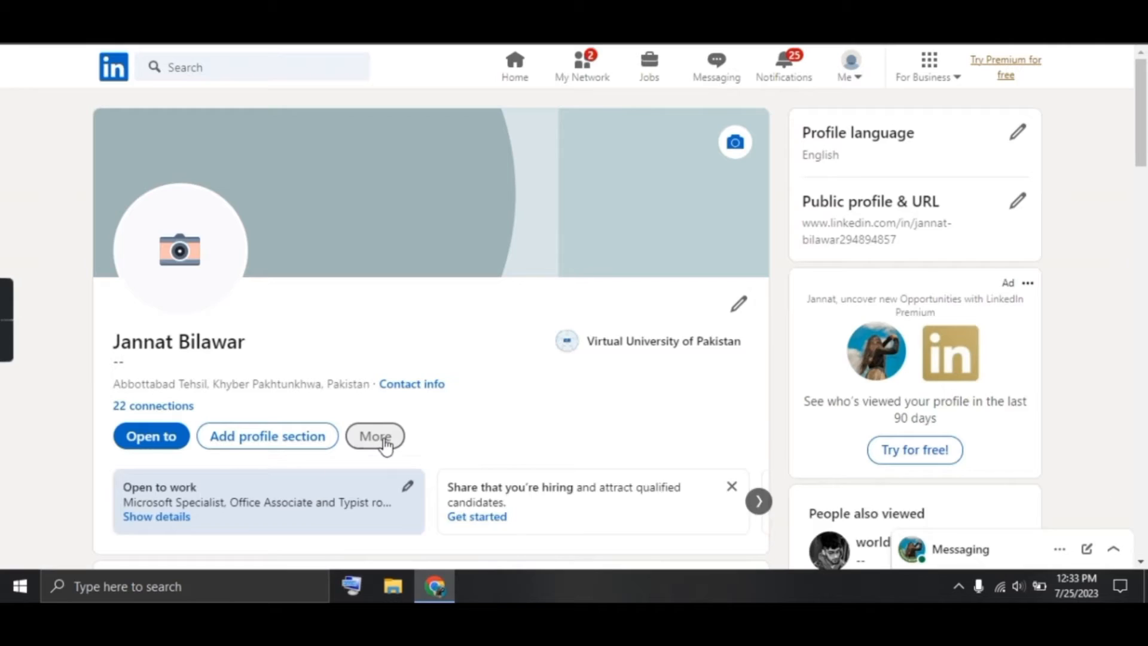
Upload 'Untitled design' as the new LinkedIn profile photo and save it
click(386, 446)
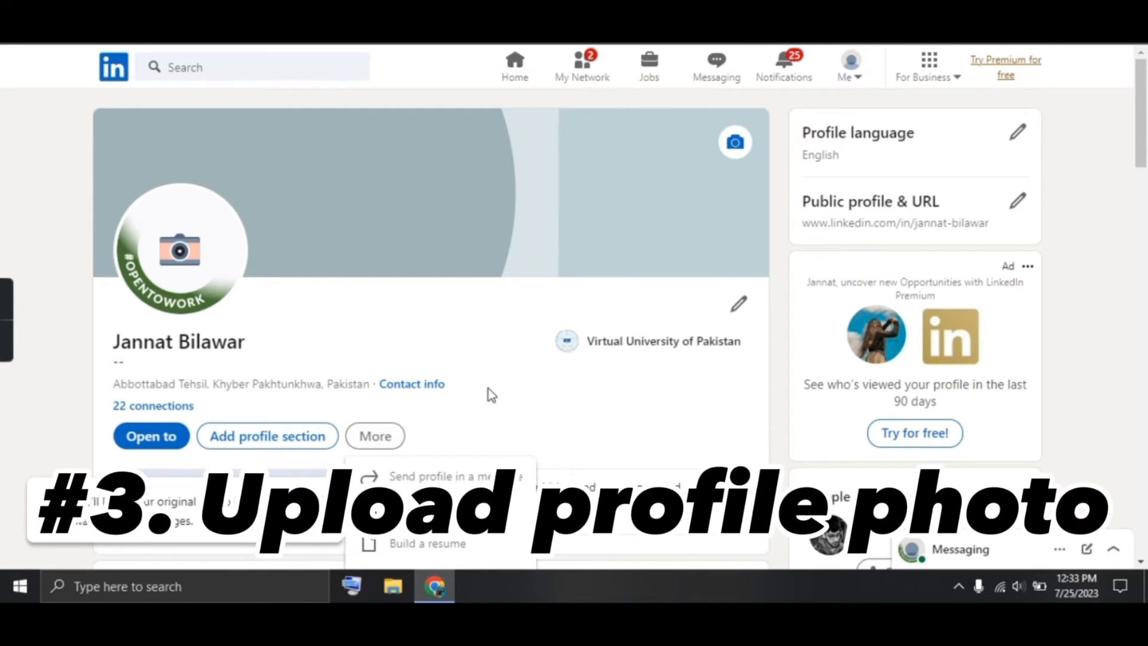
click(182, 252)
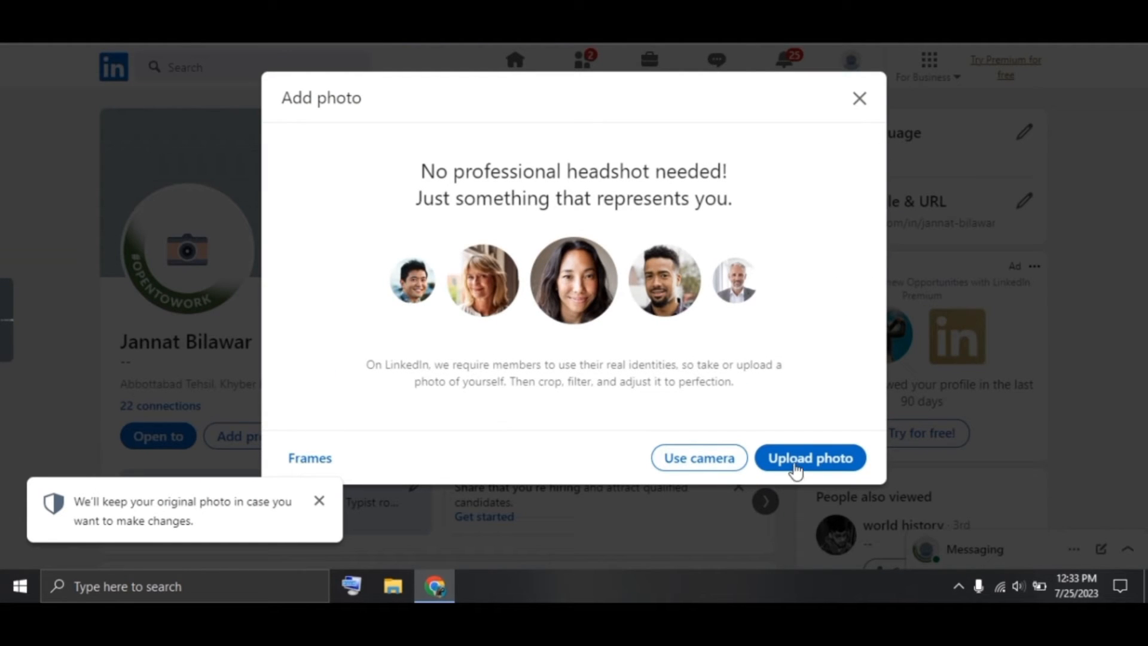
click(795, 471)
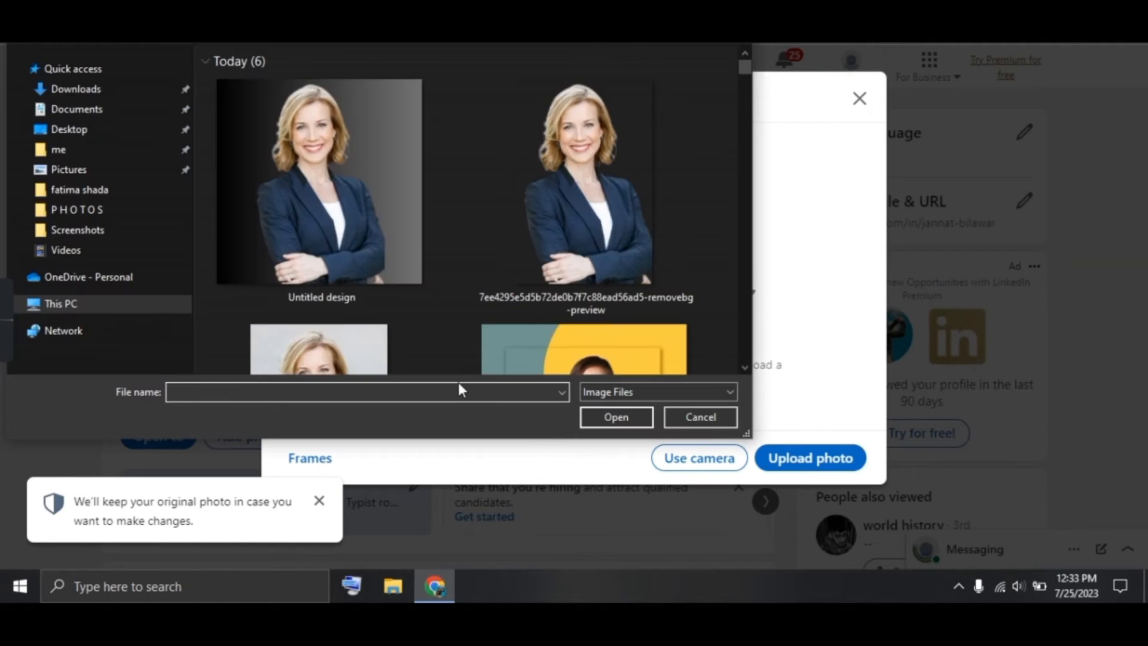
double_click(345, 249)
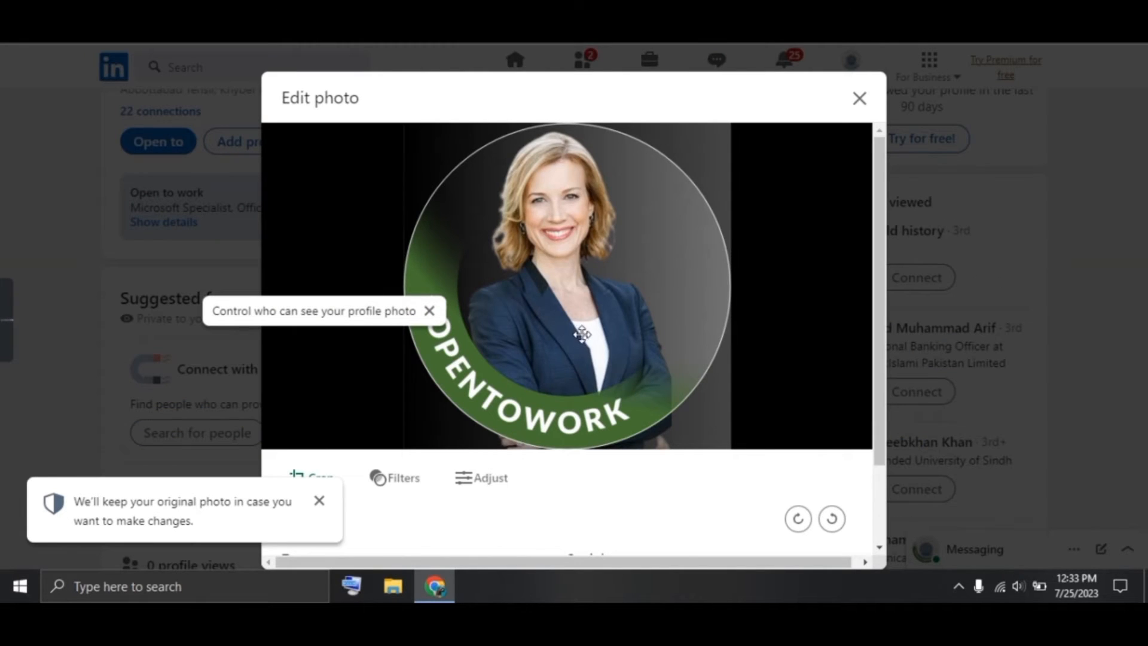
scroll(632, 482, down, 2)
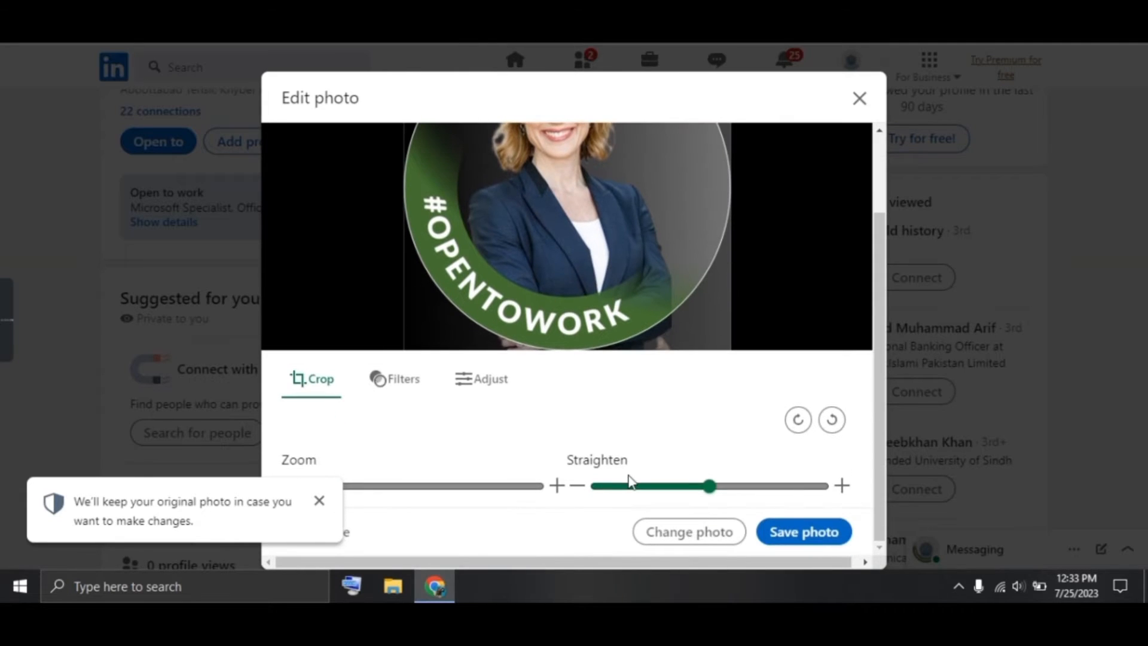
click(803, 538)
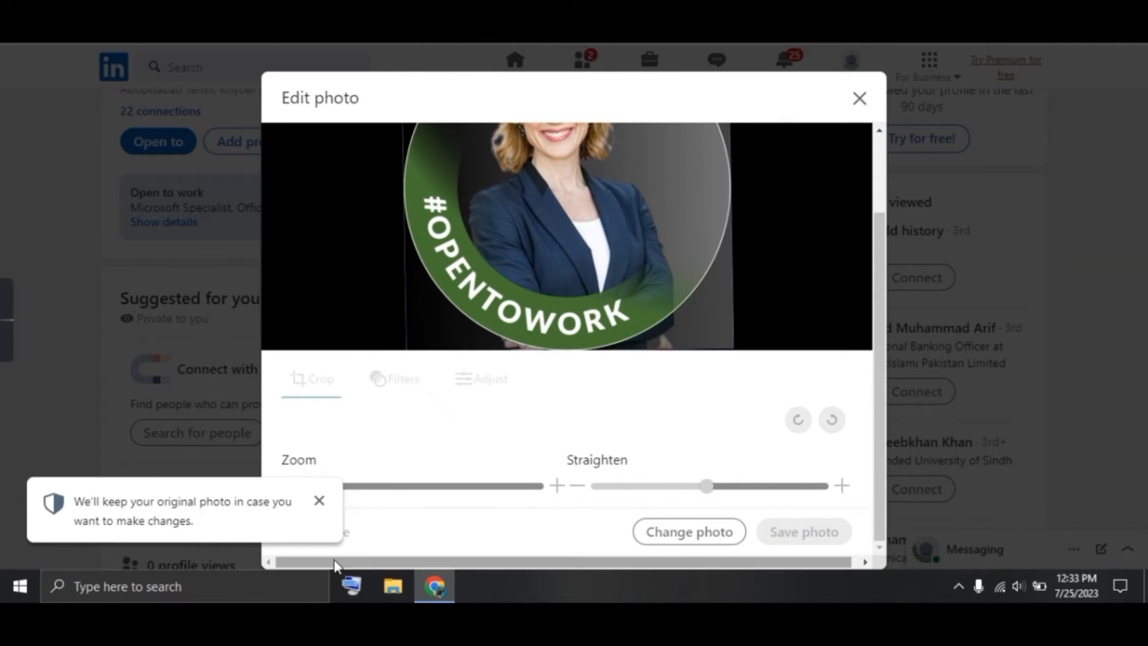
click(320, 501)
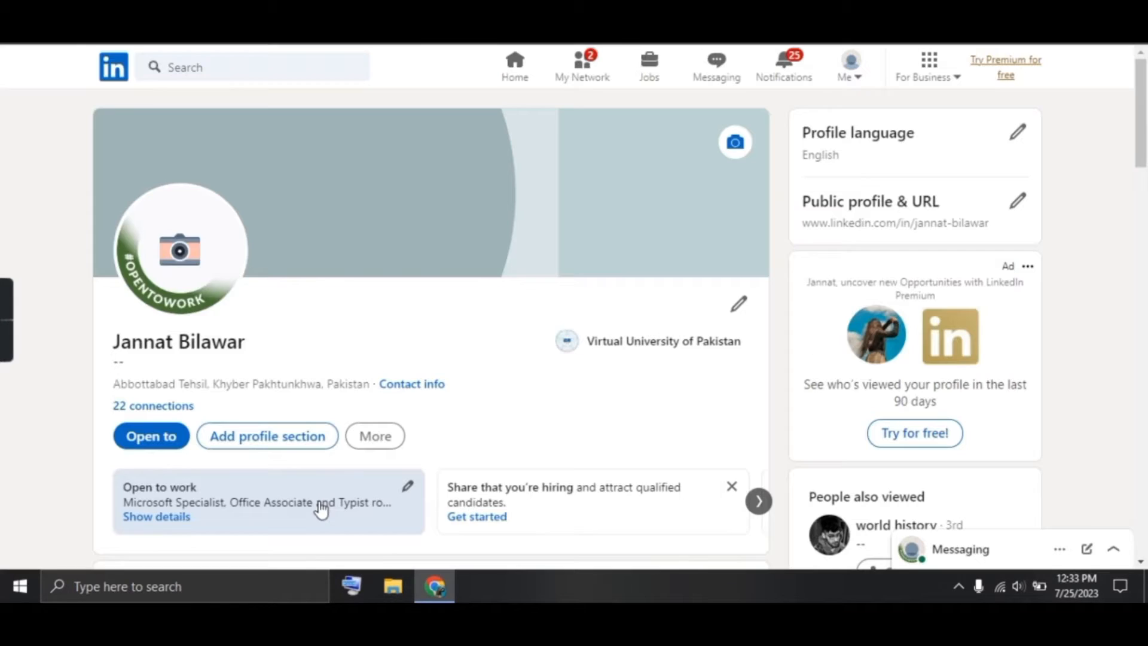
Search Canva templates for 'linkedin banner' and customise the Black Modern Personal banner
mouse_move(8, 326)
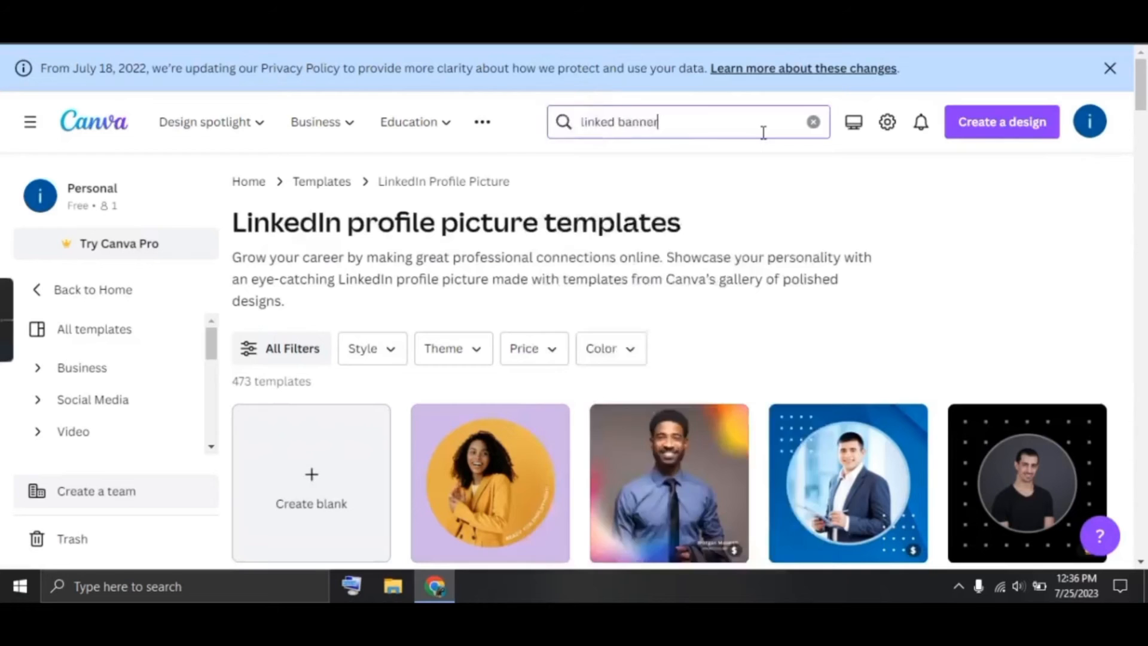
click(762, 131)
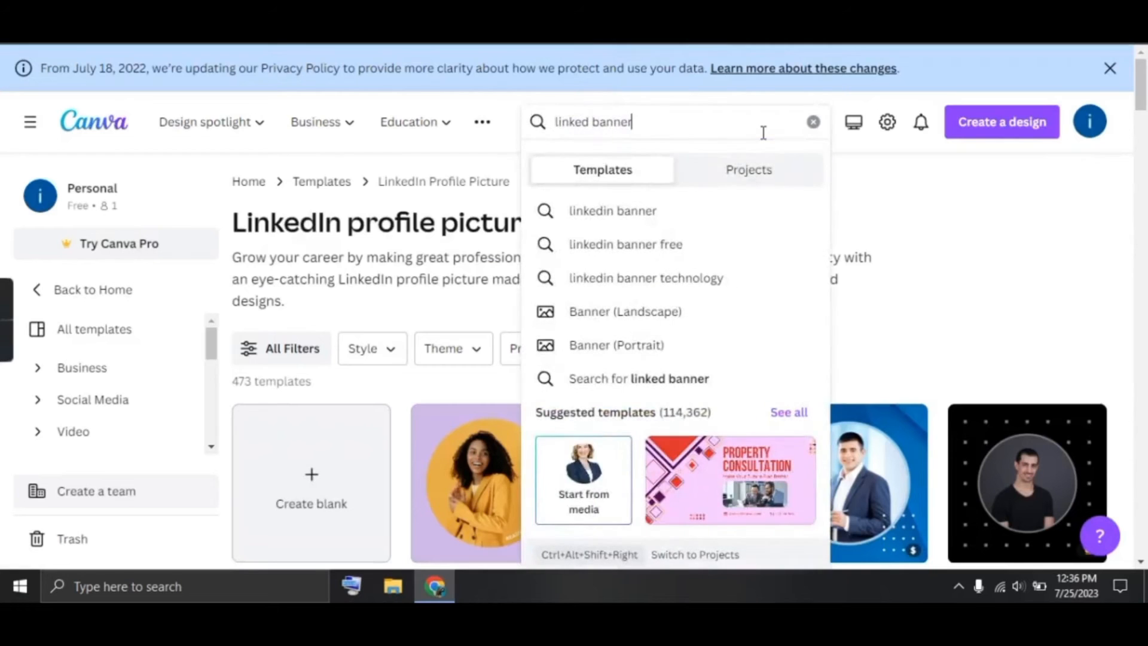
key(Return)
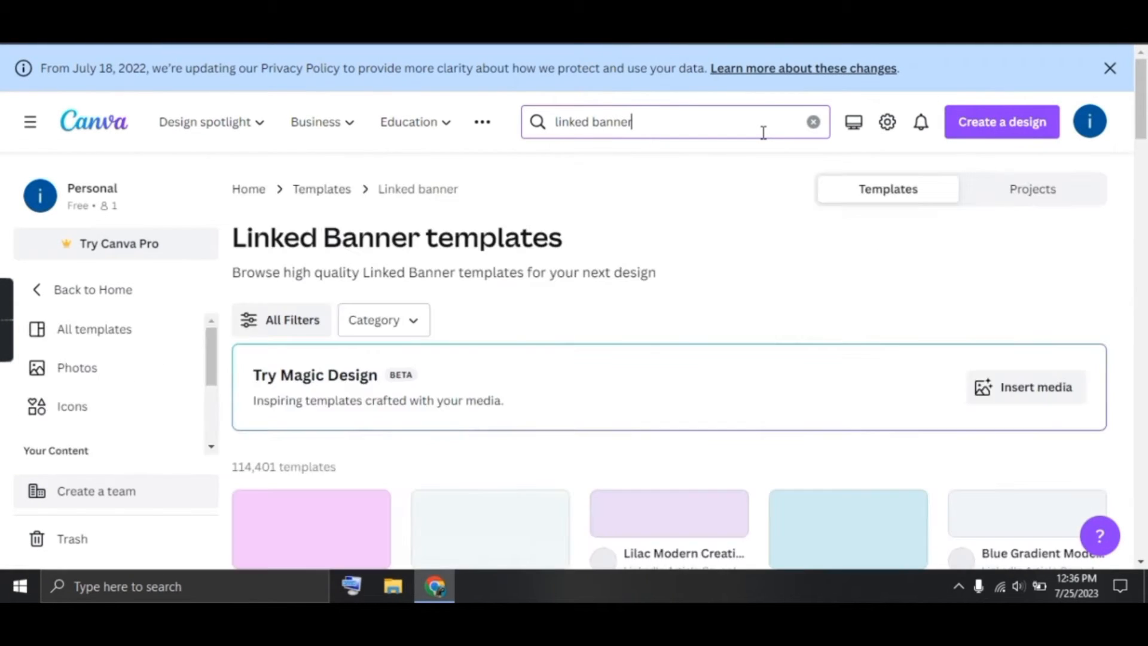
scroll(663, 358, down, 3)
scroll(666, 390, down, 8)
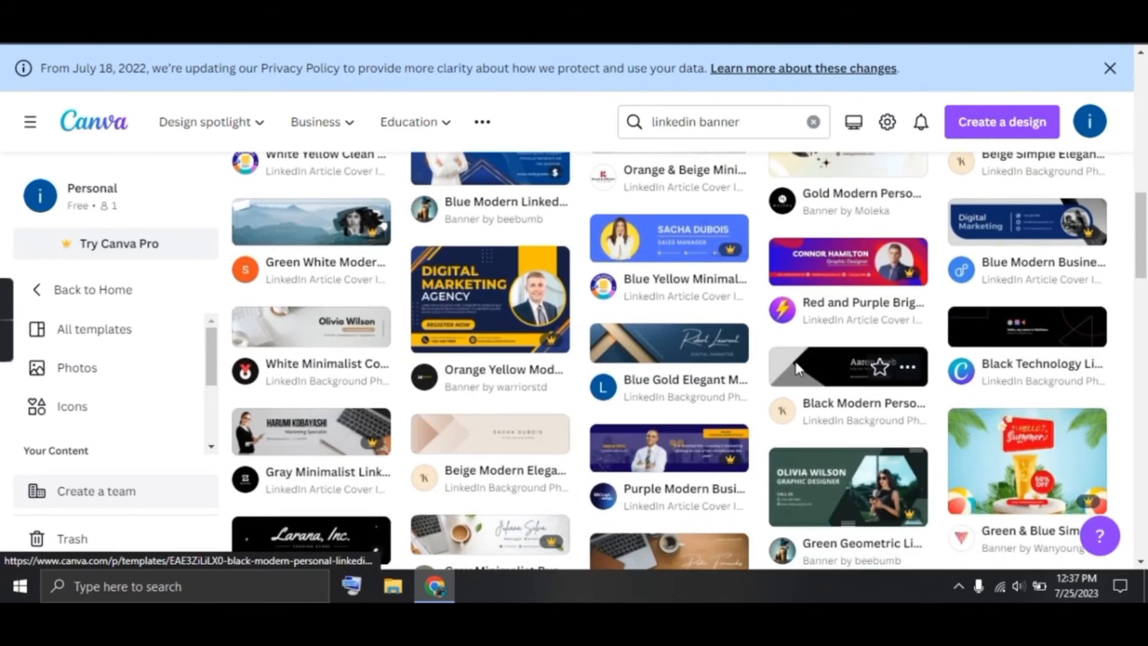
click(872, 364)
click(840, 248)
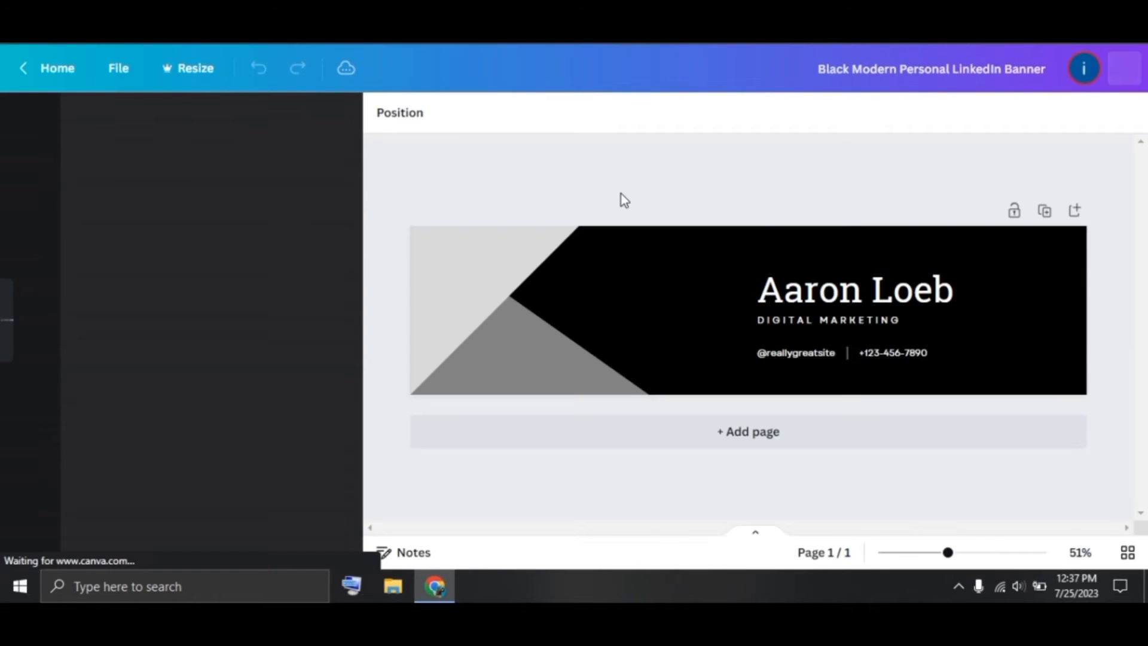
Replace the banner's sample name with the owner's name and the DIGITAL MARKETING tagline with CONTENT CREATOR
click(938, 297)
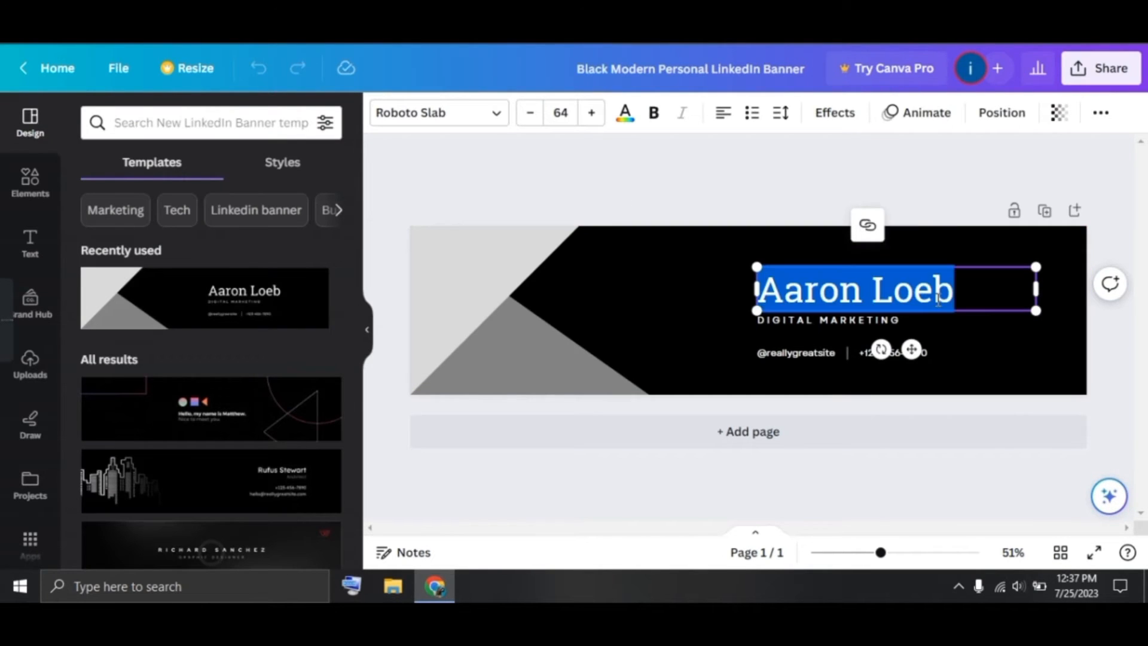
key(BackSpace)
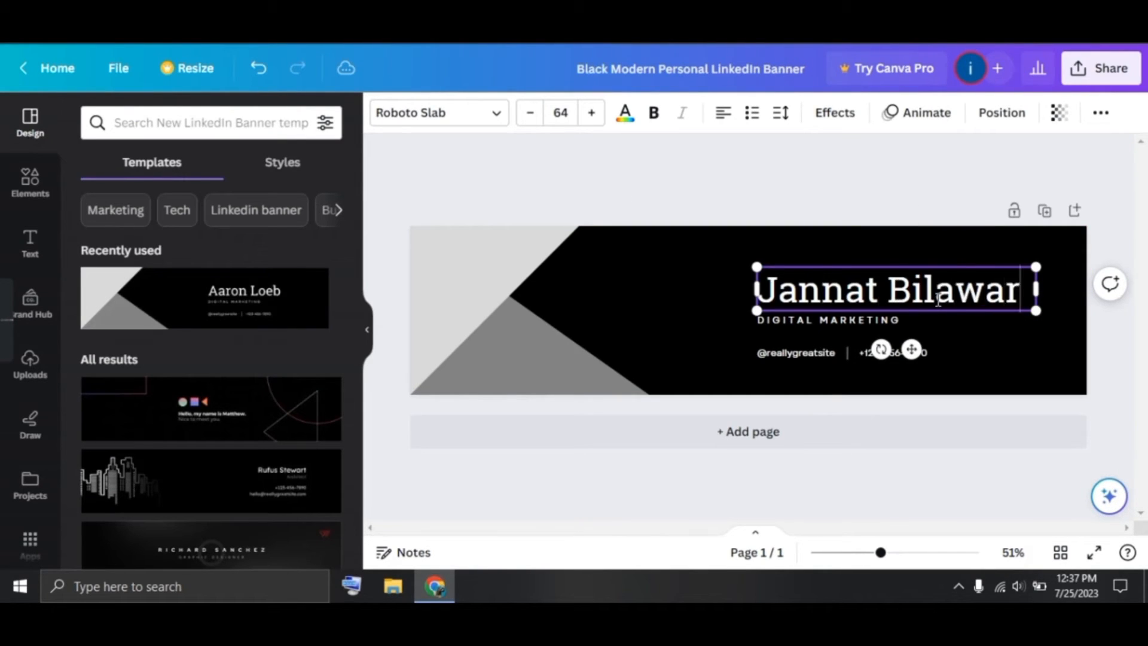
click(863, 322)
click(862, 322)
key(BackSpace)
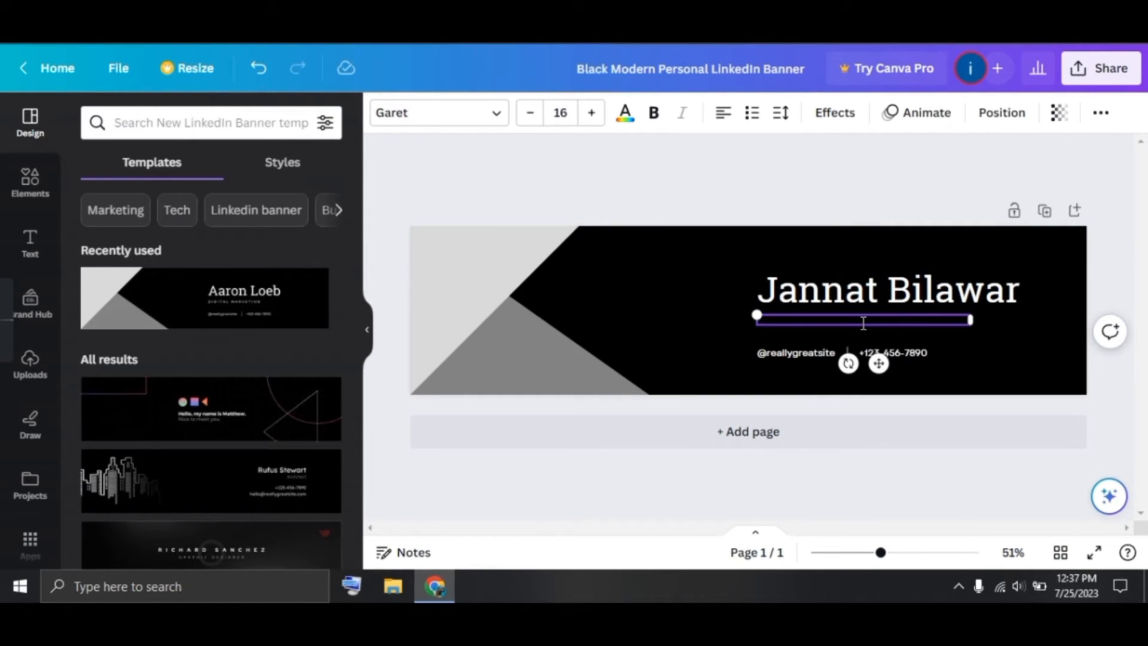
text(CONTENT CREATOR)
double_click(816, 353)
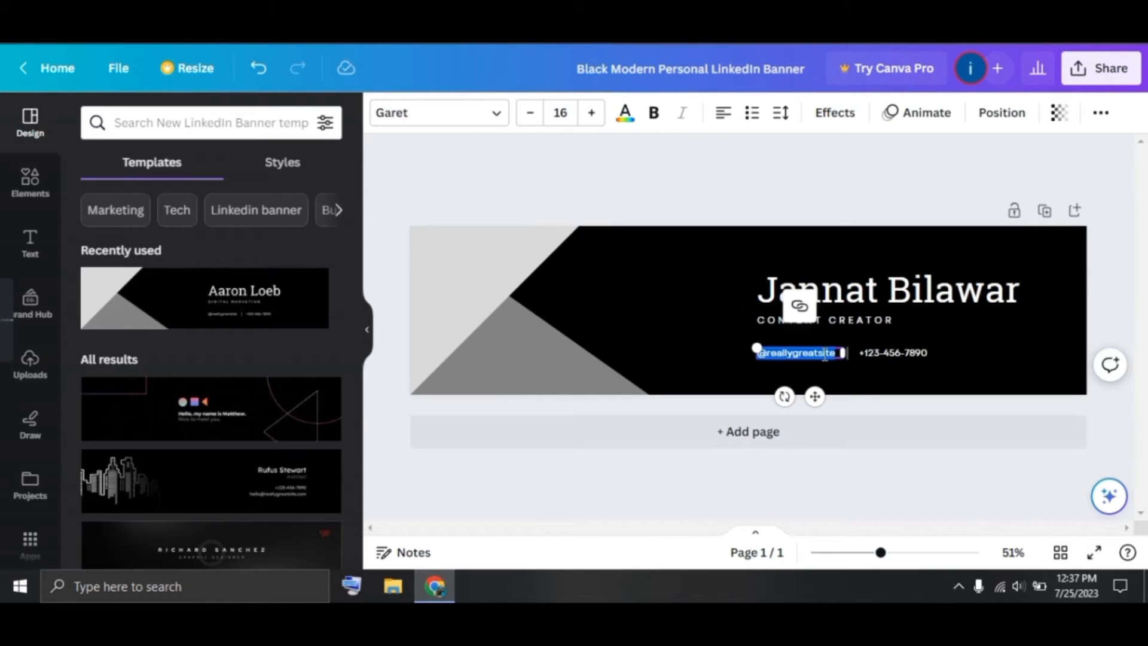
key(BackSpace)
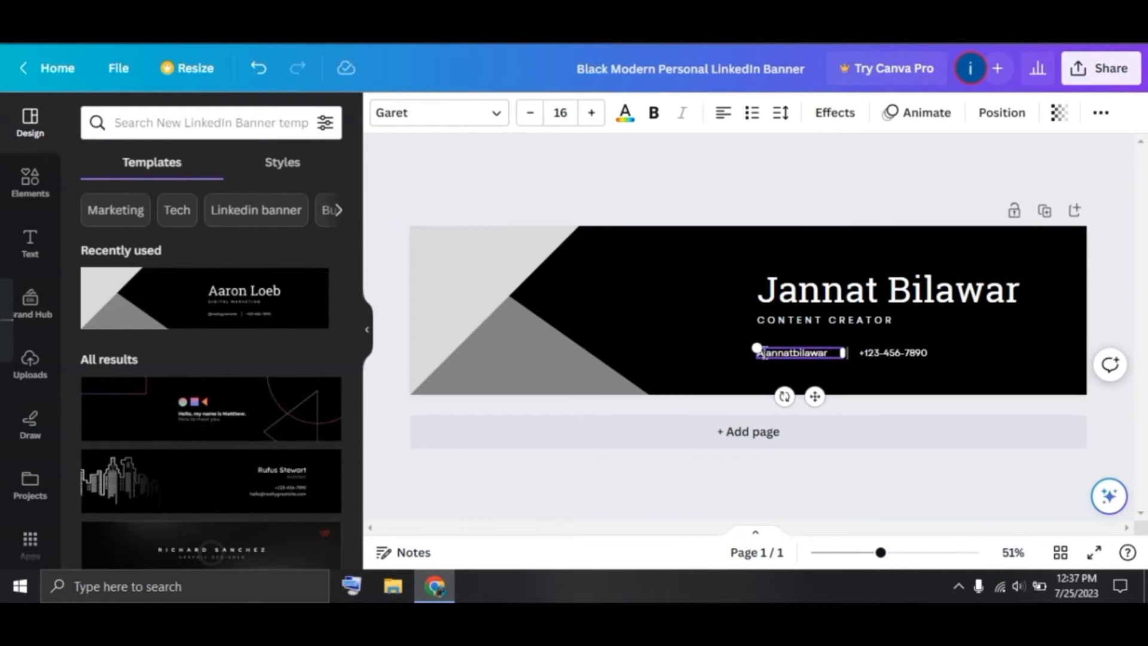
key(BackSpace)
click(789, 388)
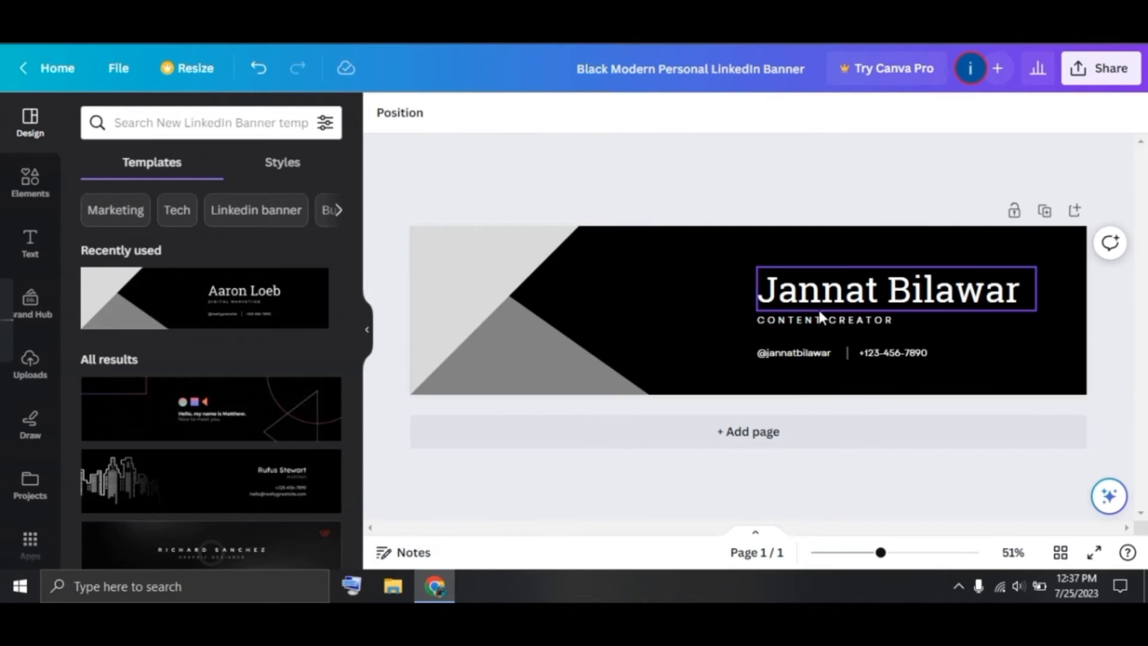
Download the personalised banner as a PNG from Canva's Share menu and dismiss the download bar
click(1091, 75)
scroll(945, 432, down, 1)
scroll(945, 432, down, 2)
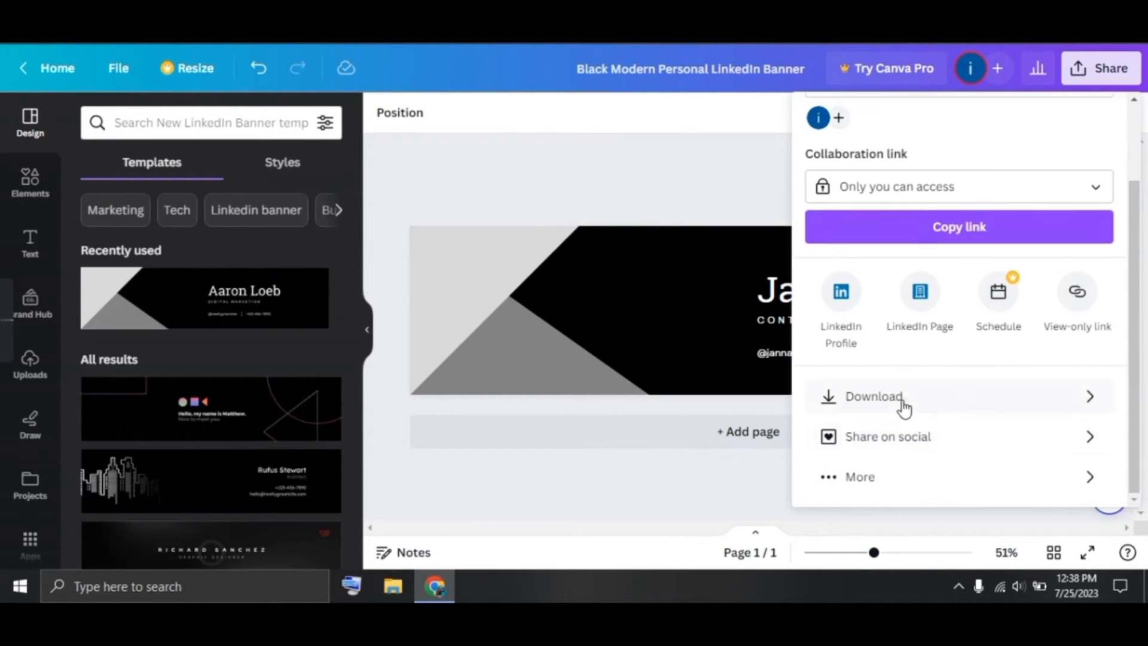
click(903, 407)
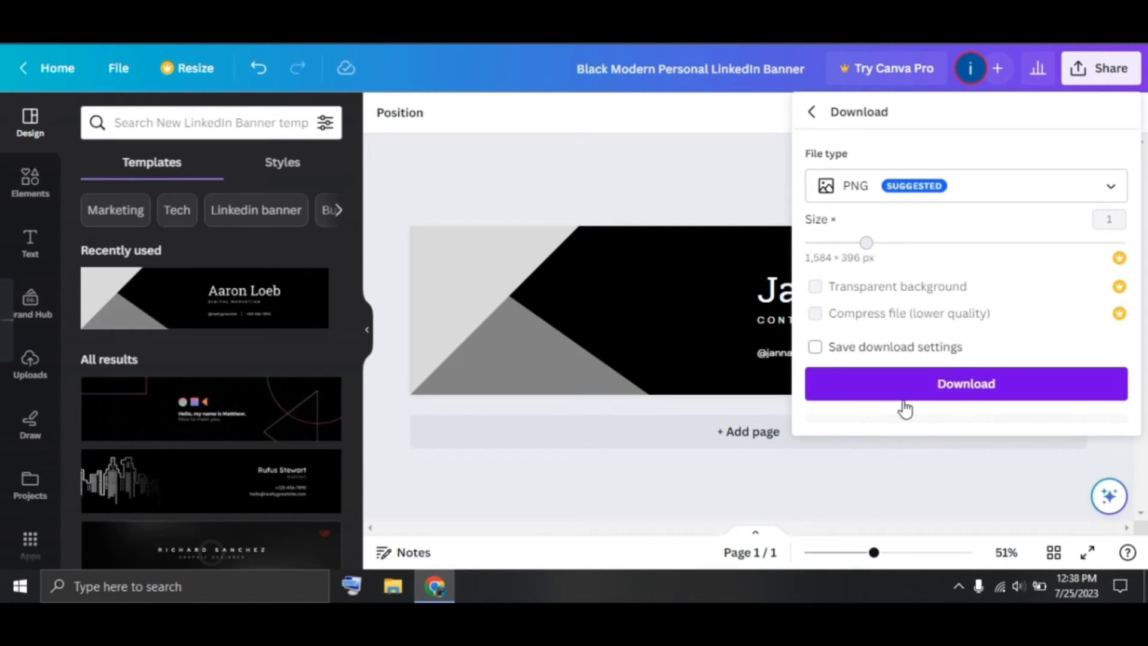
click(853, 375)
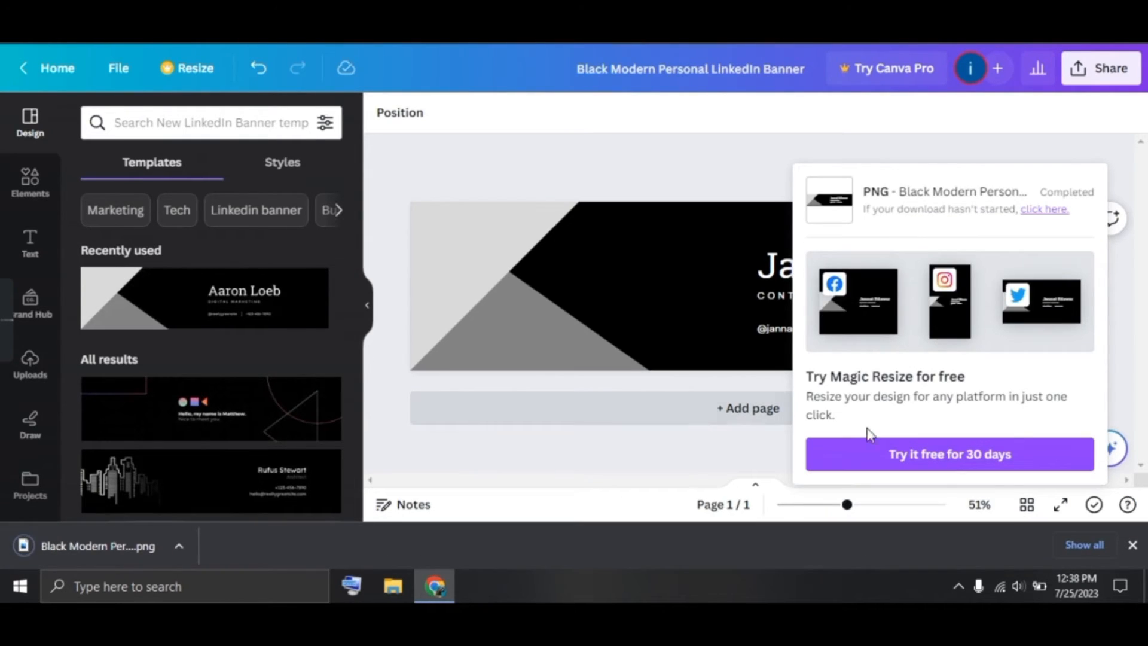
click(1132, 545)
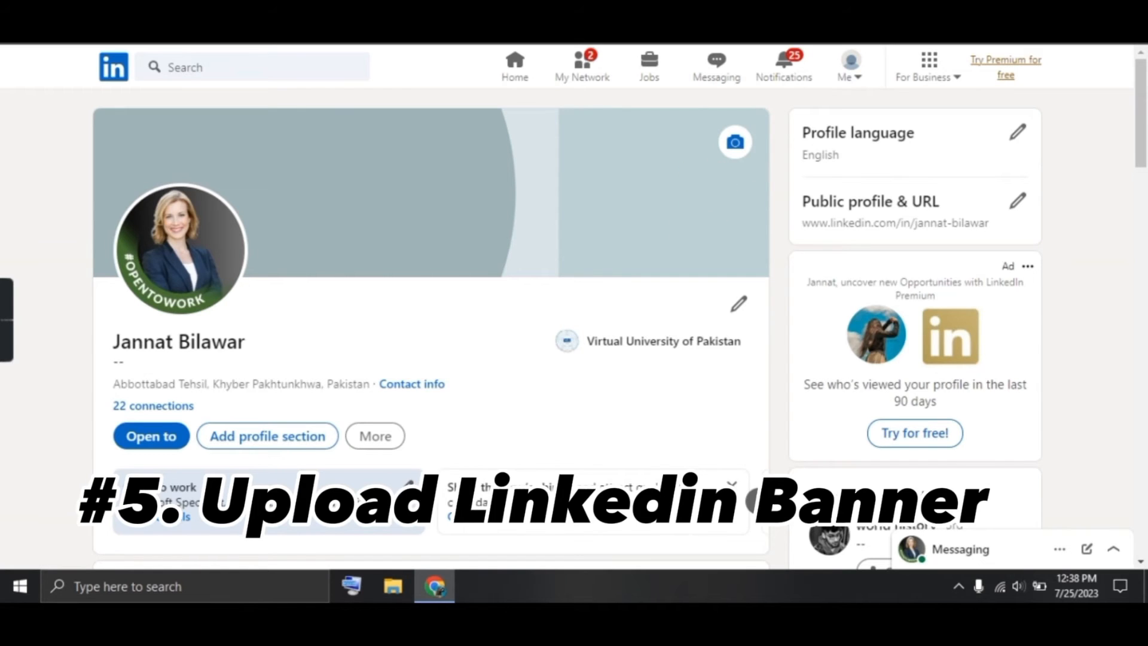
Upload the downloaded Canva banner PNG as the LinkedIn profile background and apply it
click(735, 145)
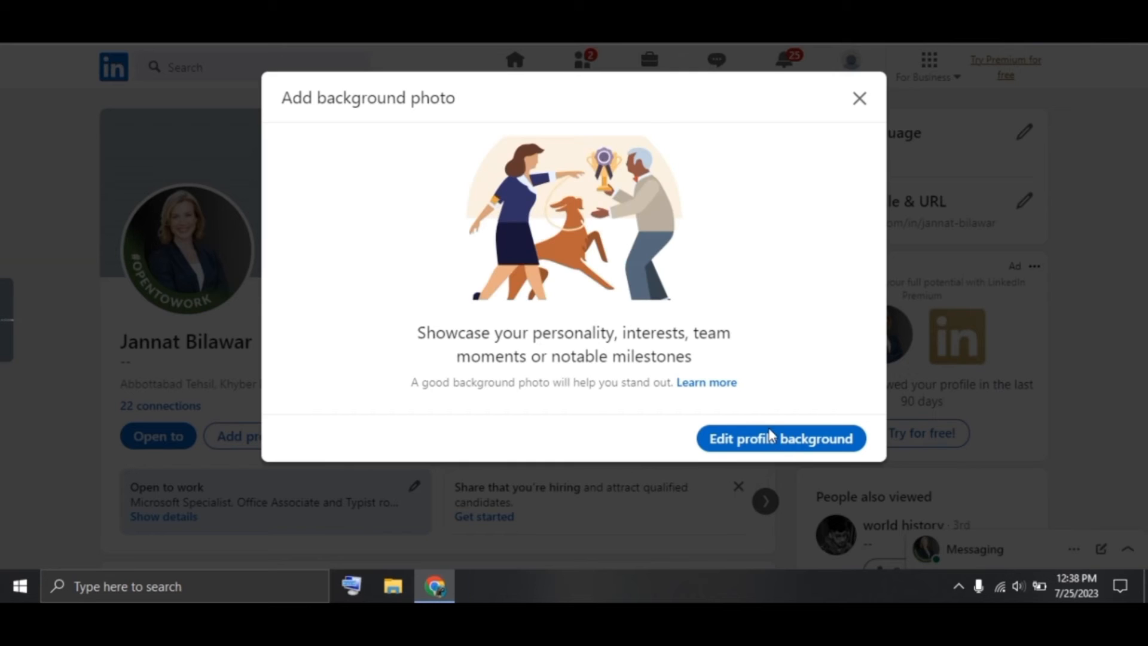
click(771, 446)
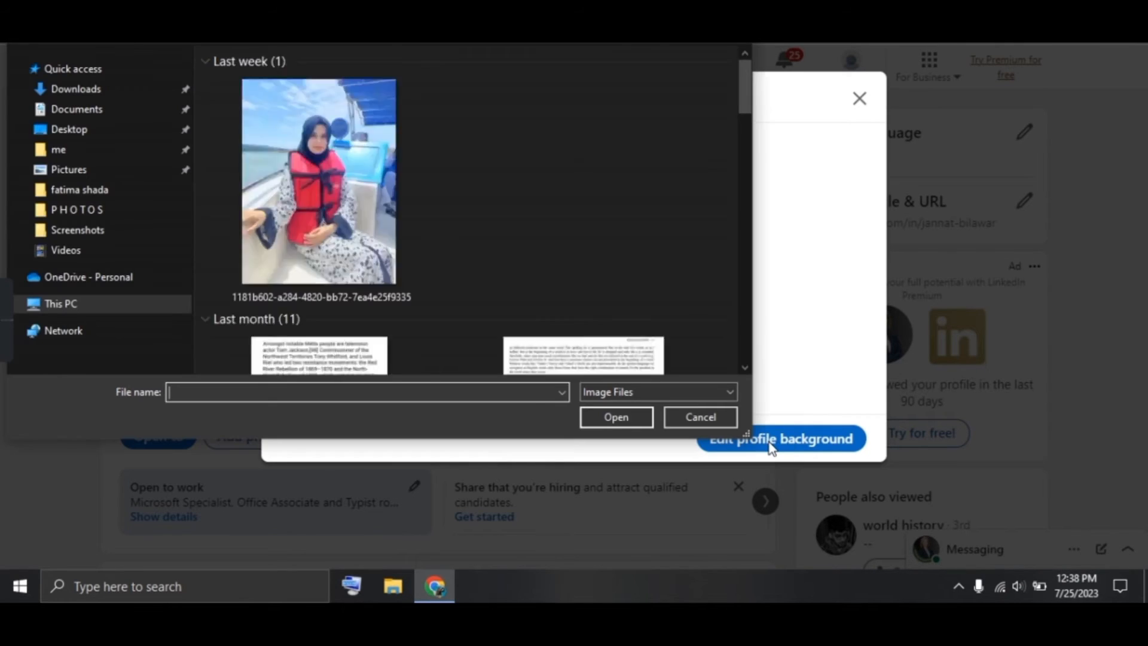
click(404, 294)
double_click(404, 292)
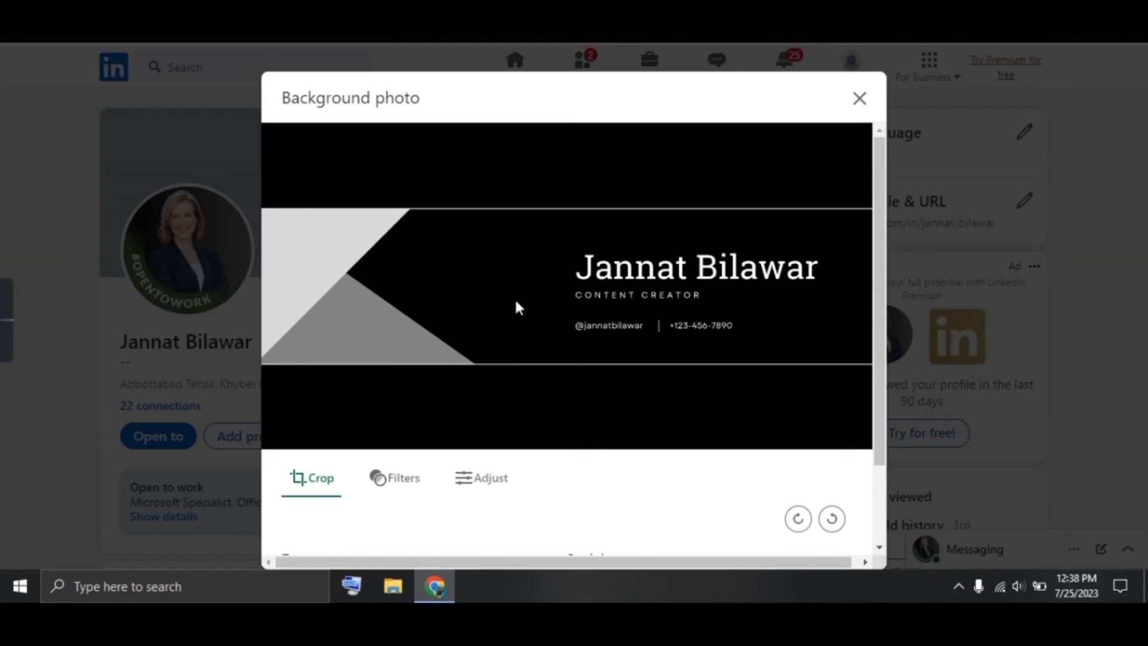
scroll(663, 470, down, 2)
click(820, 532)
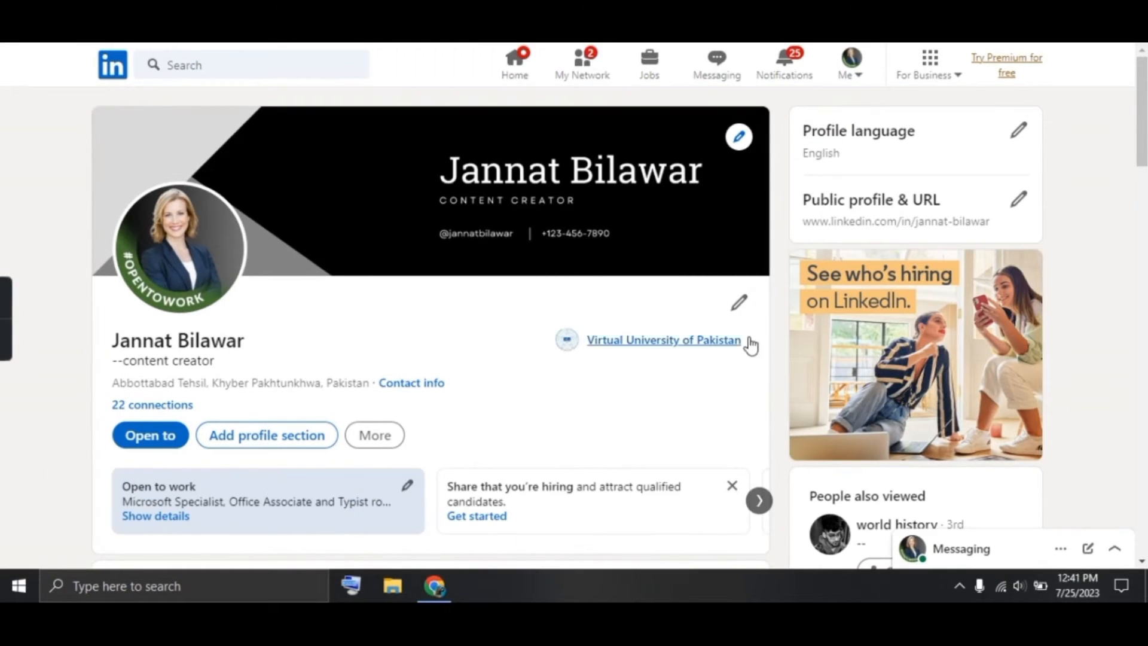
Change the intro headline to Content Creator and begin adding a new current position
click(739, 302)
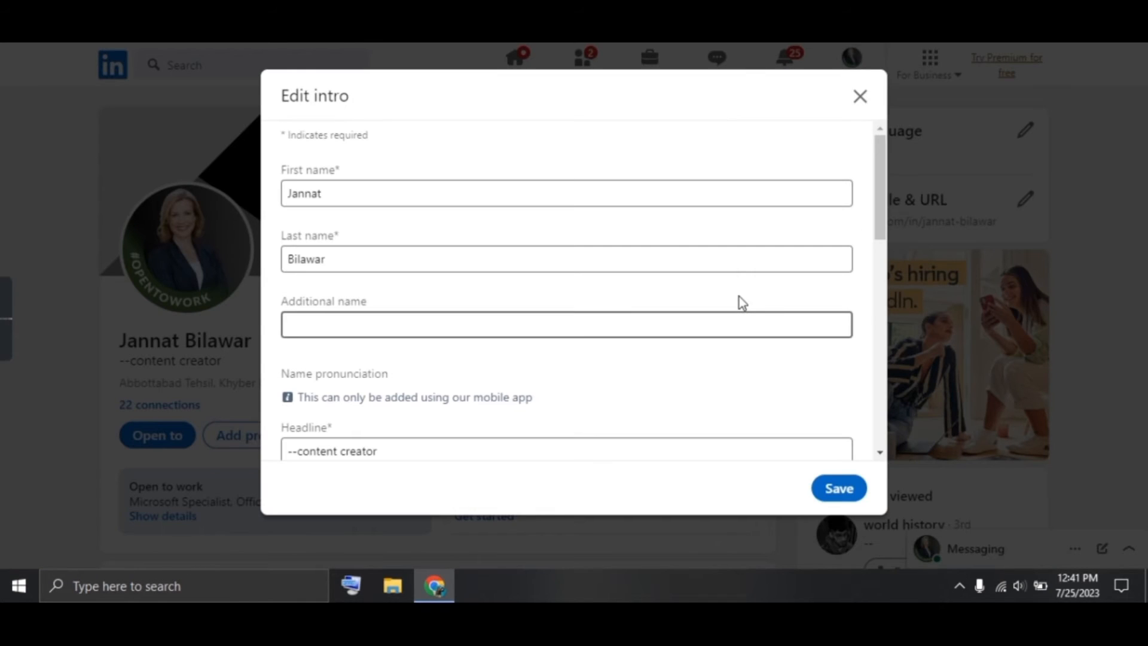
click(425, 195)
click(477, 317)
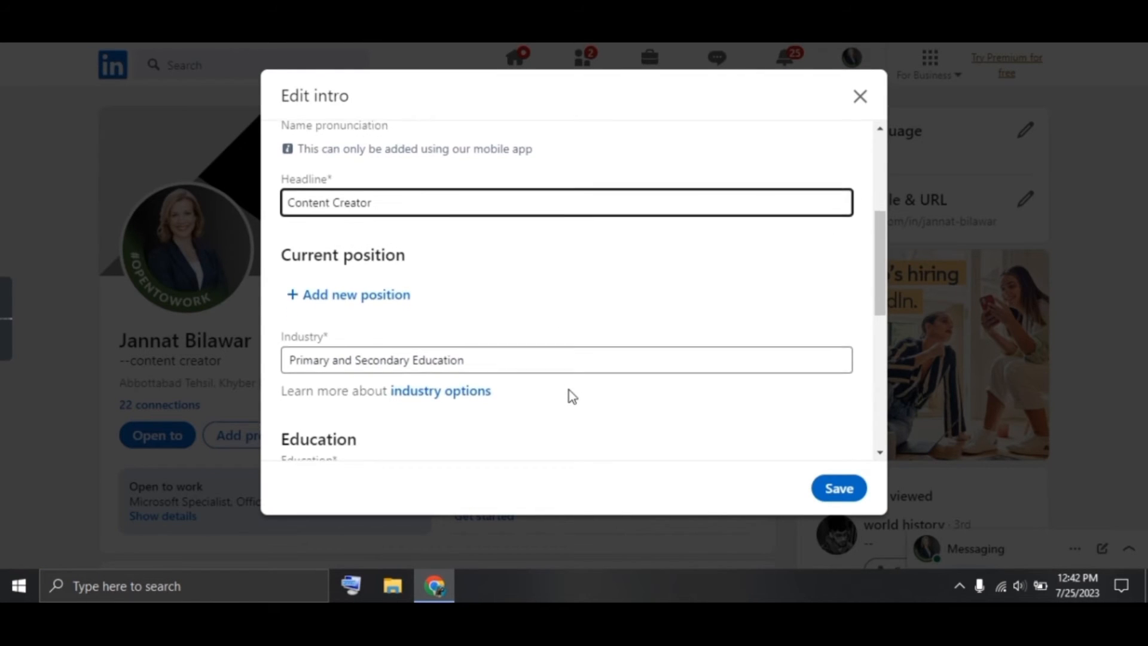
scroll(569, 390, down, 1)
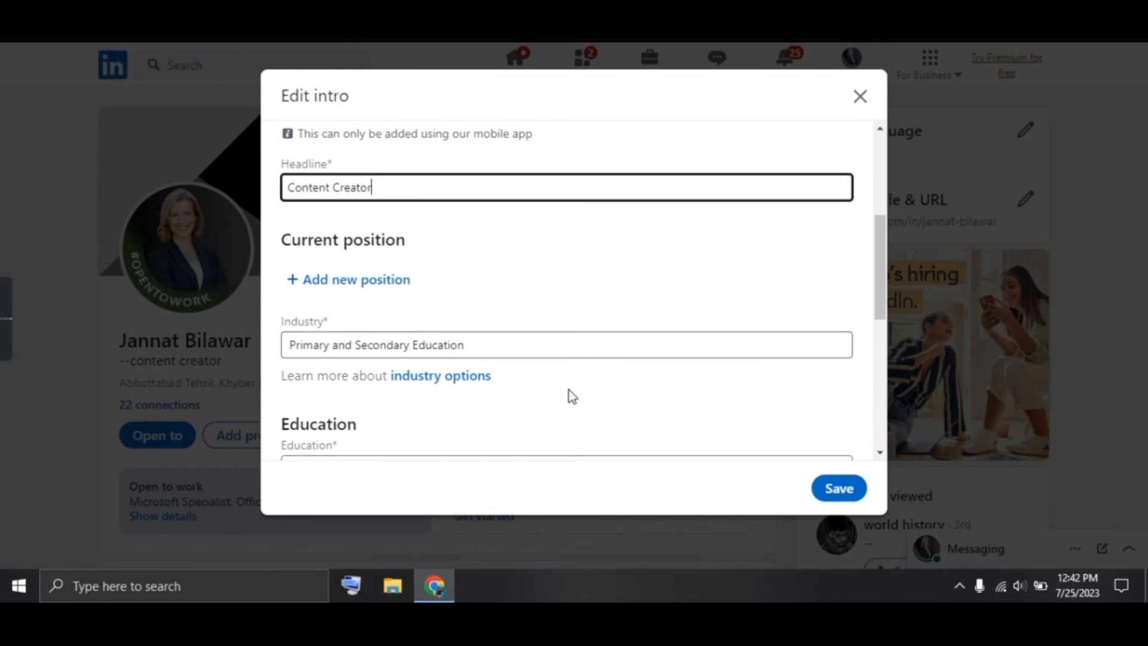
click(359, 278)
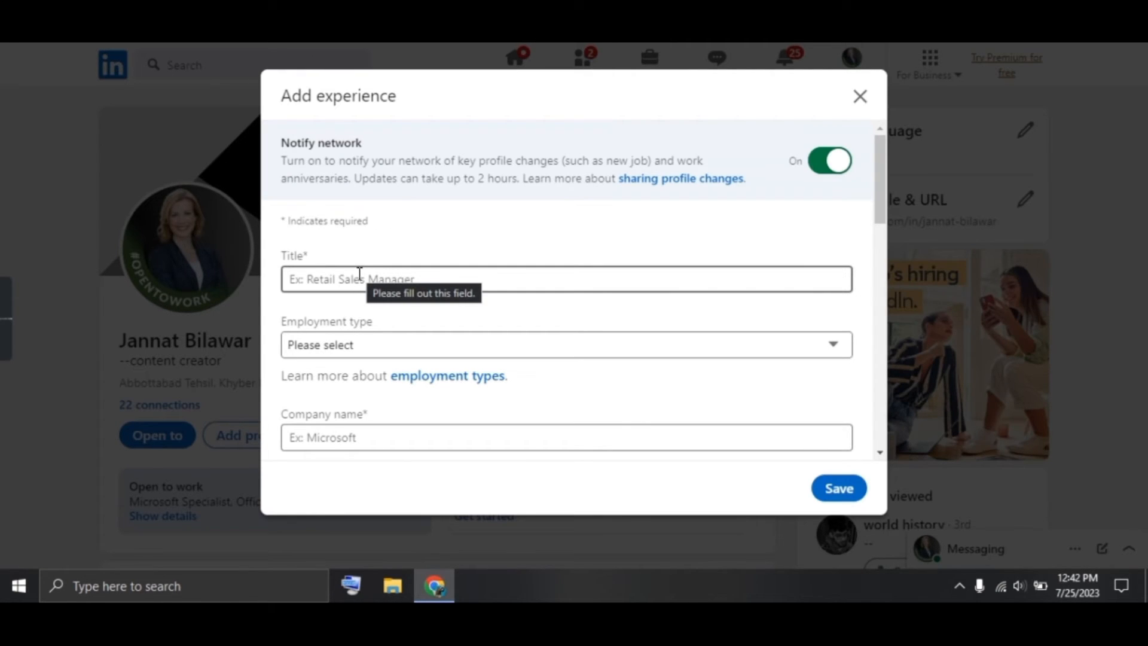
Set the job title to Video Producer, employment type to Part-time, and company to Upwork
click(360, 273)
text(Vi)
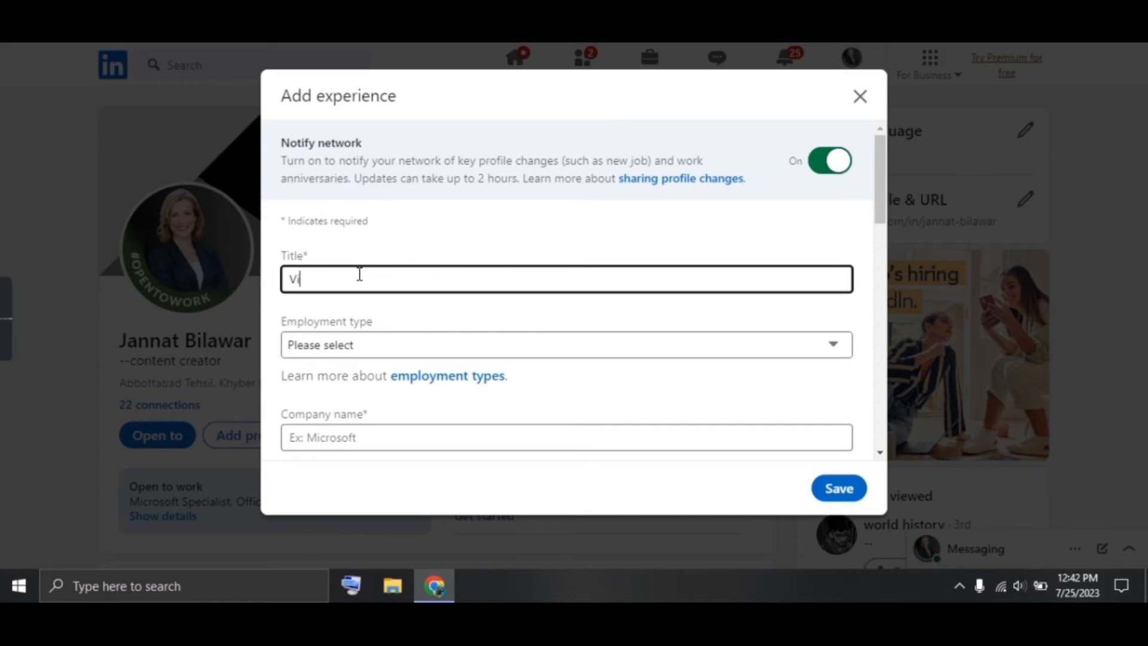
text(deo Cre)
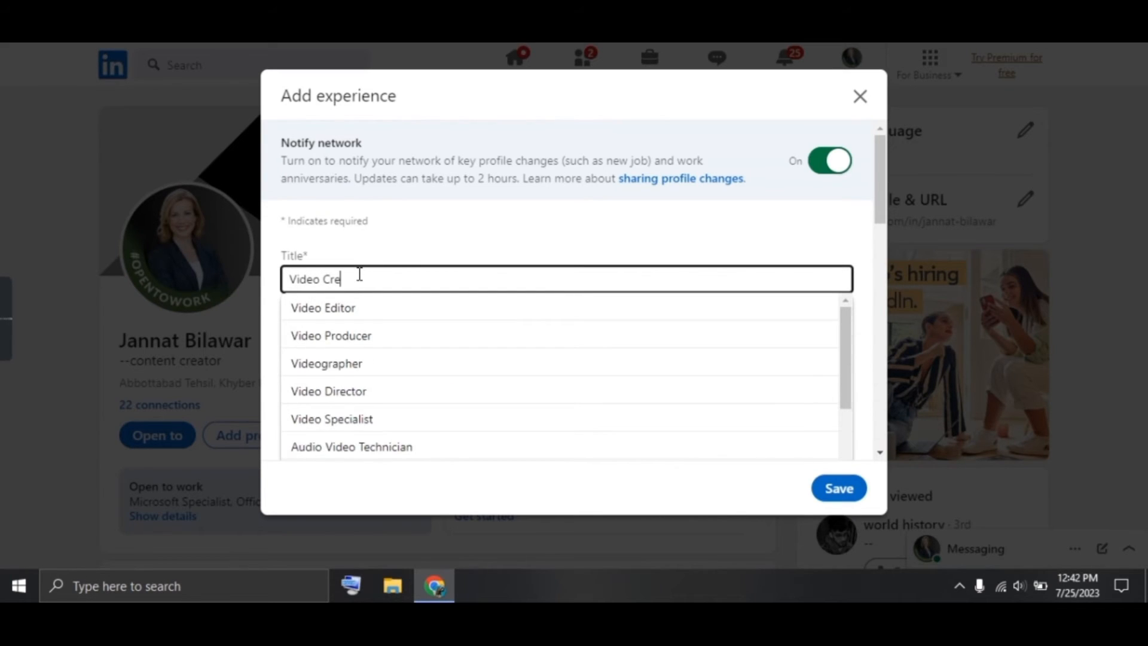
text(ator)
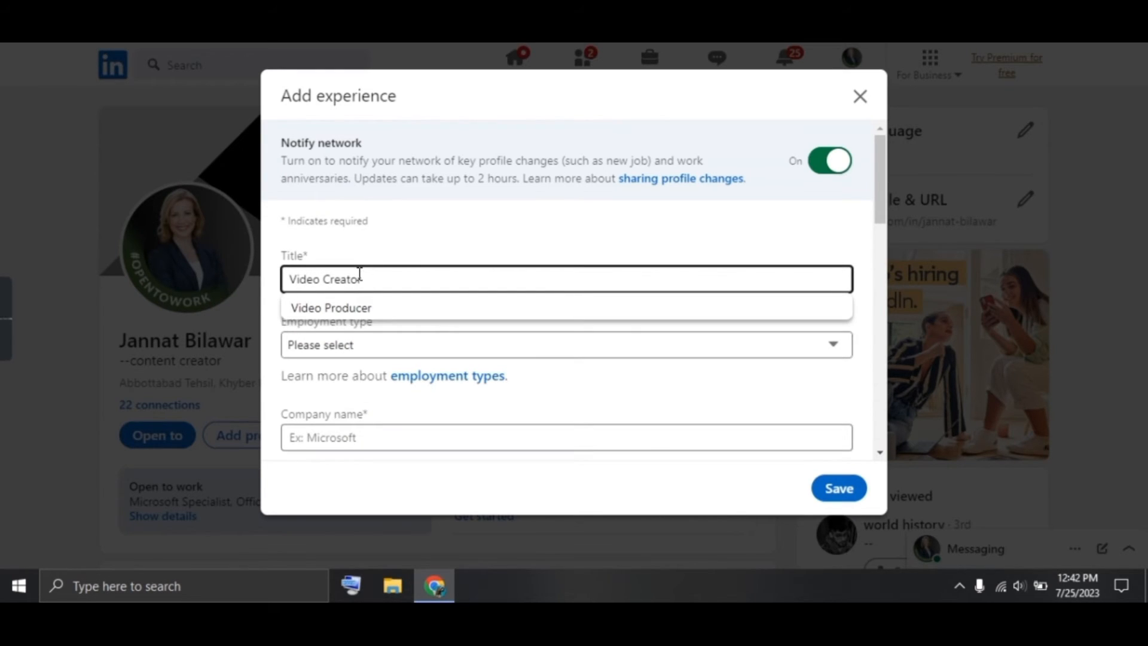
click(350, 308)
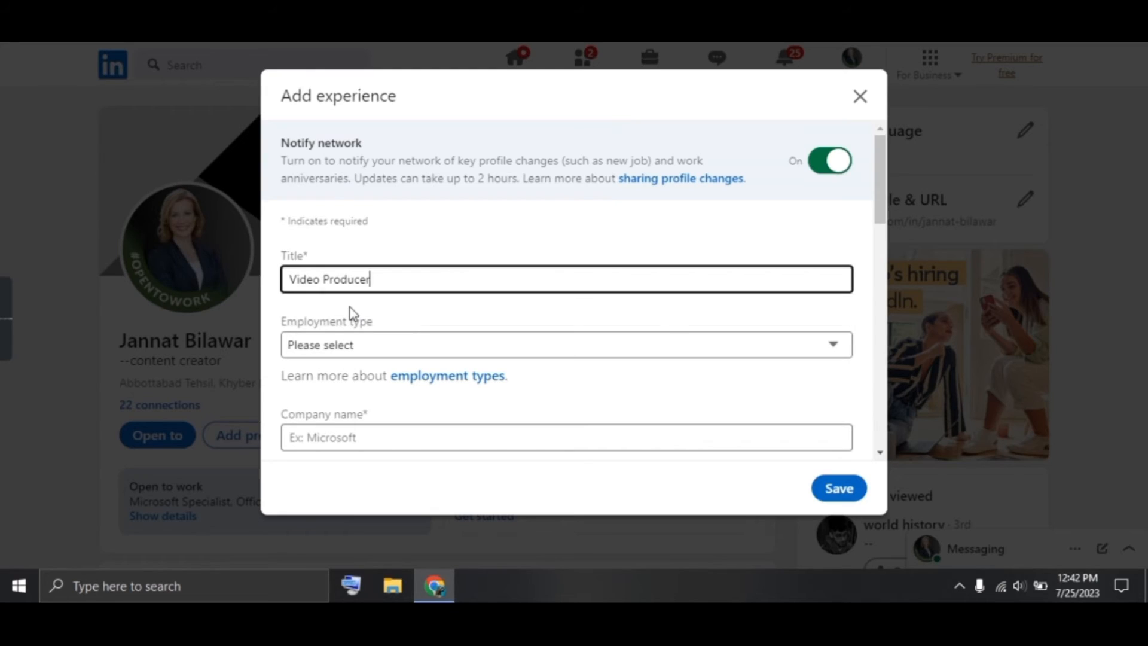
click(359, 349)
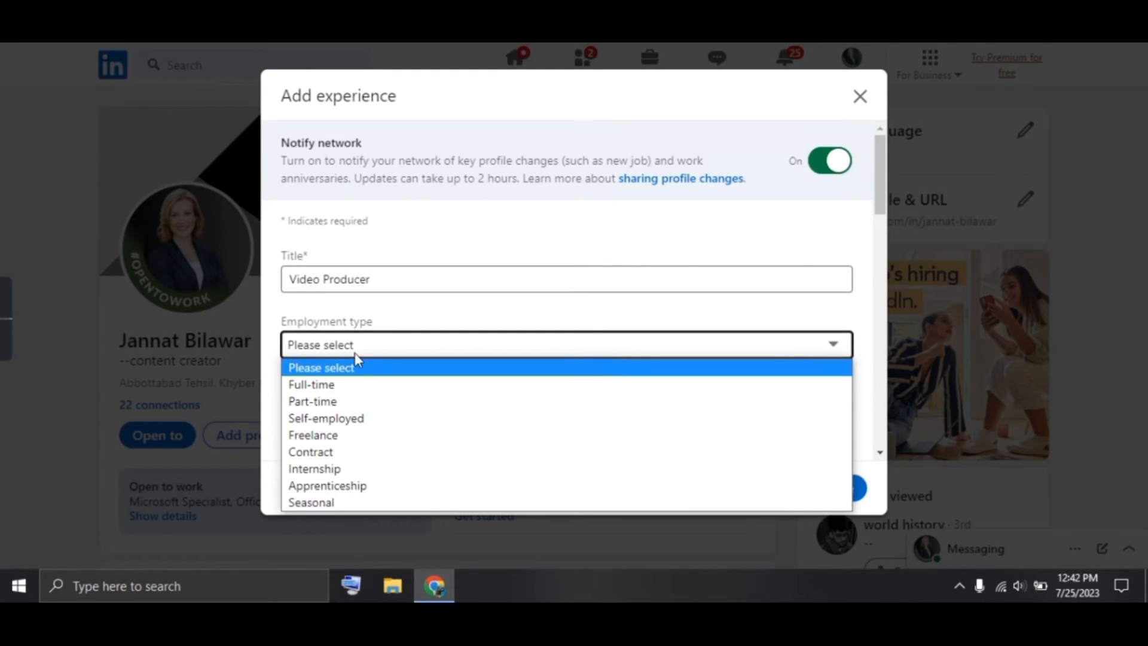
click(352, 397)
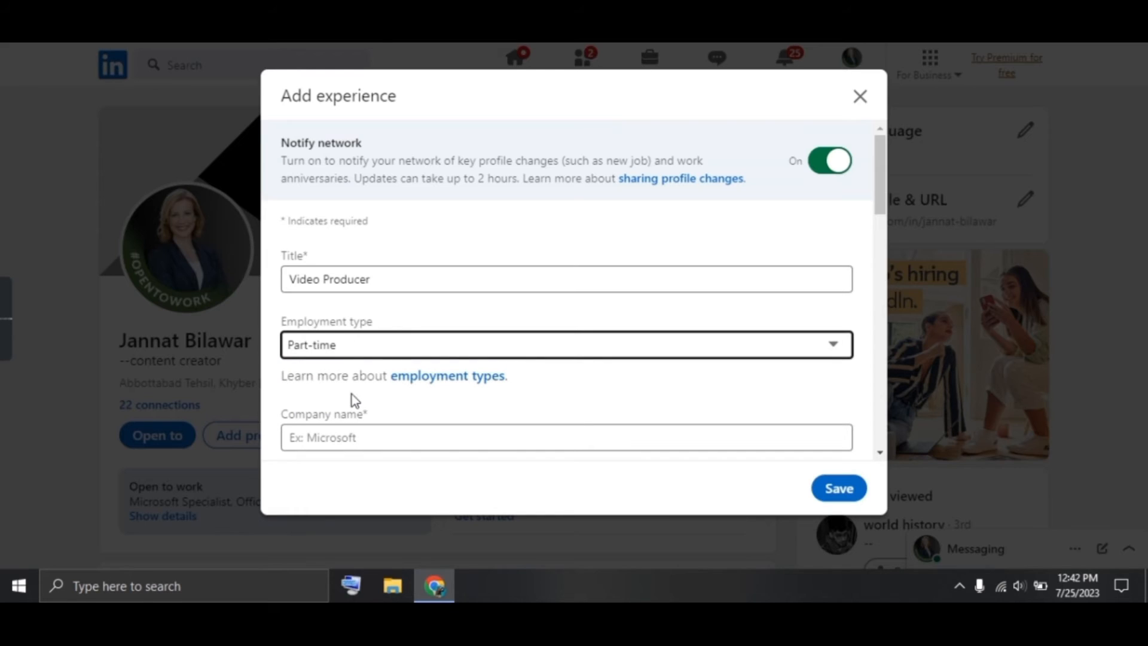
click(357, 433)
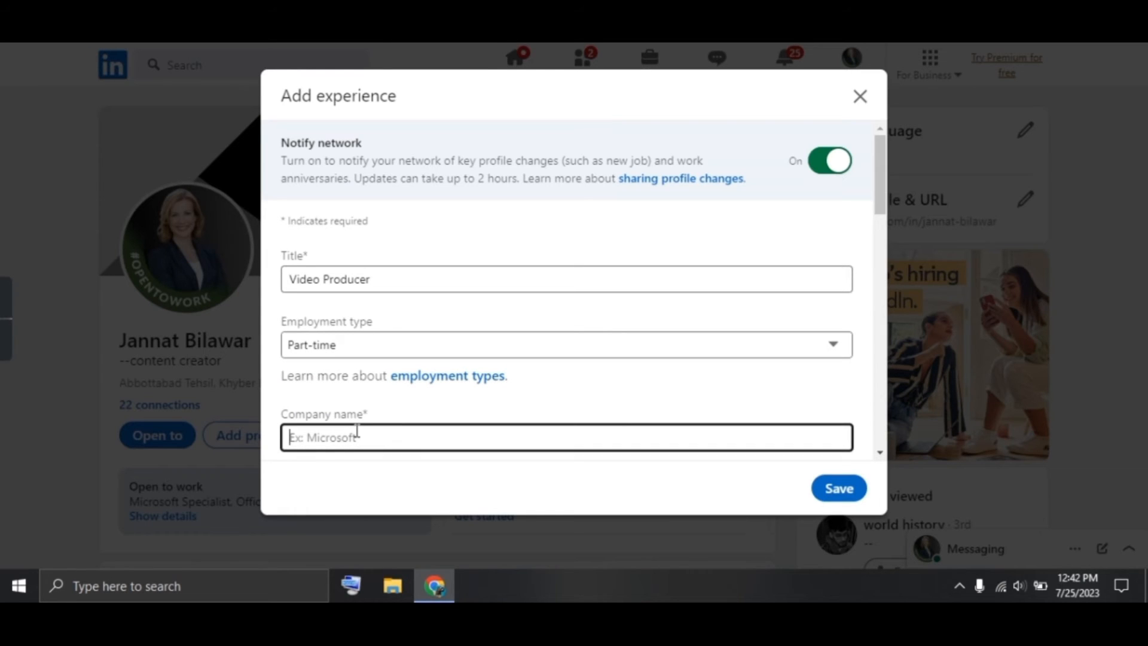
text(Upwork)
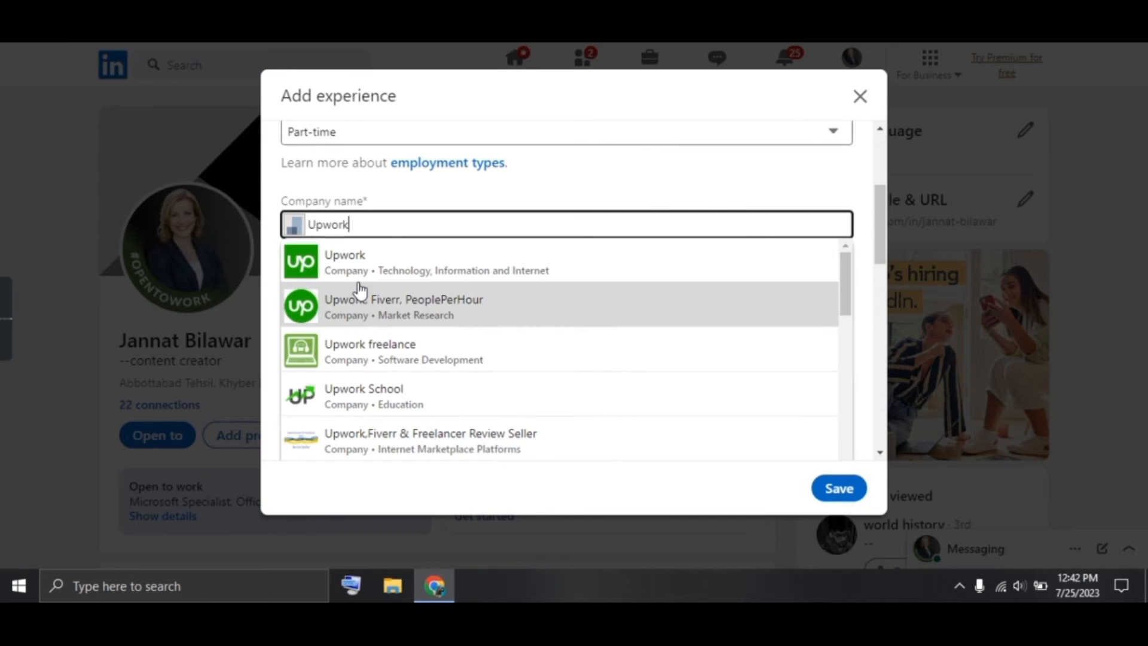
click(356, 270)
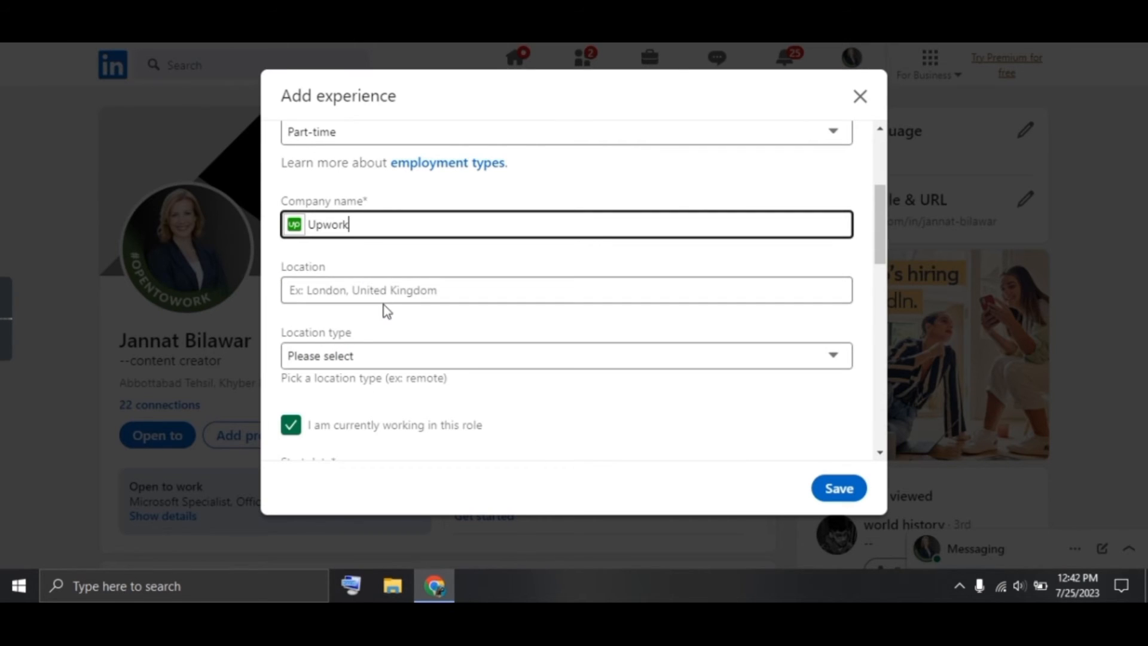
Set the role's location to Pakistan with a Remote location type
click(390, 292)
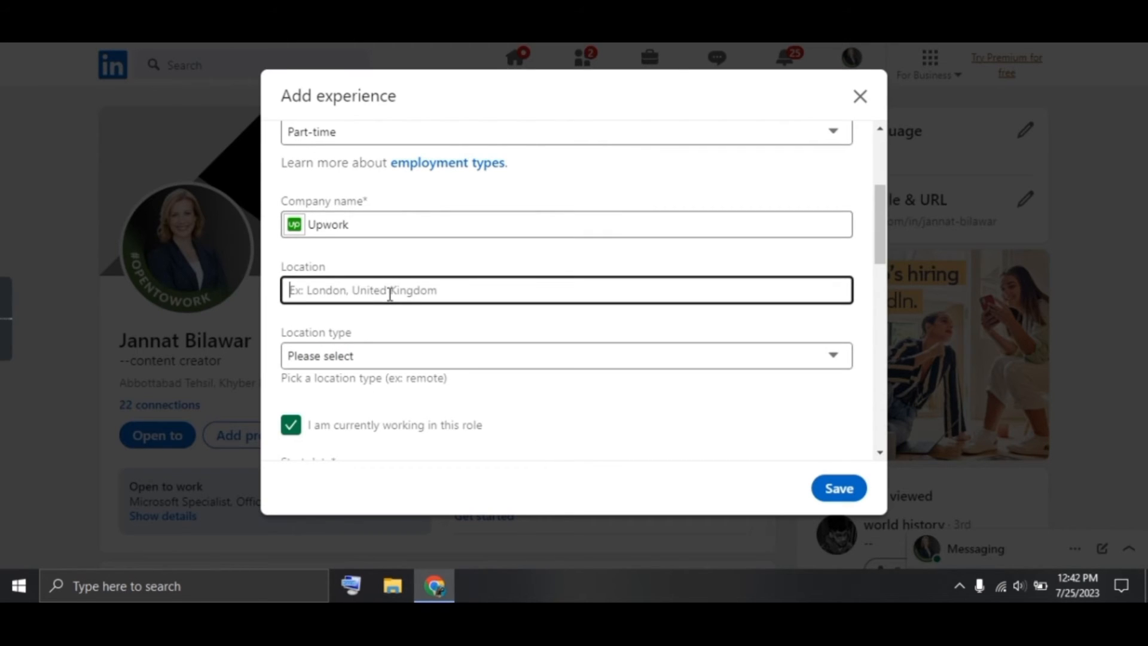
text(pa)
key(BackSpace)
key(BackSpace)
text(Pa)
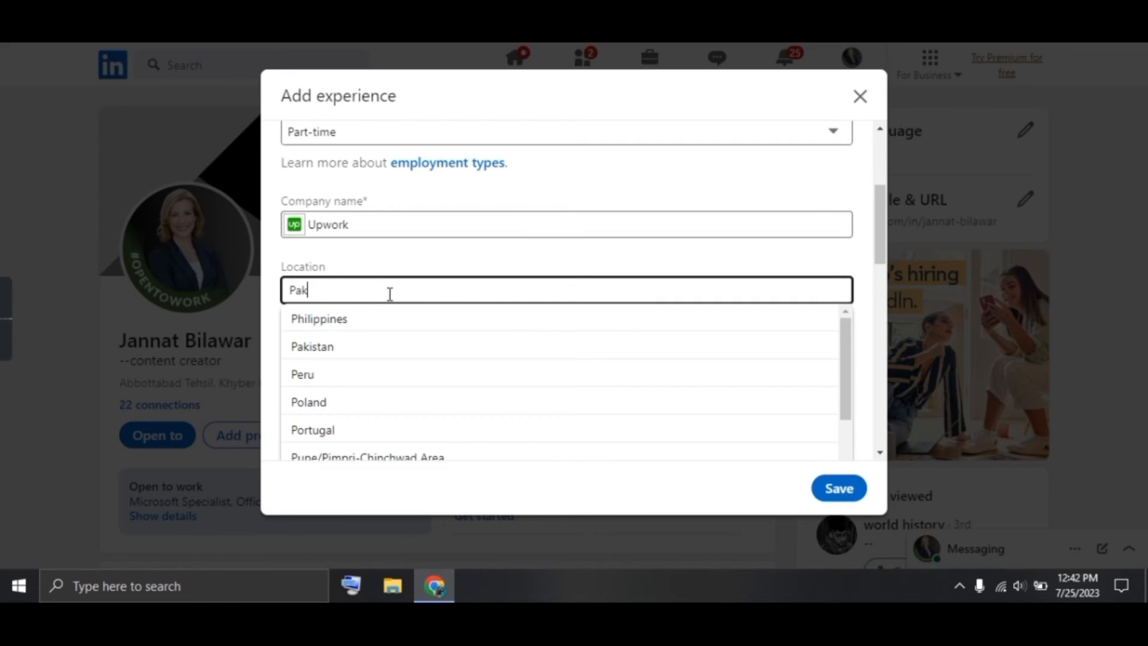
text(k)
click(378, 329)
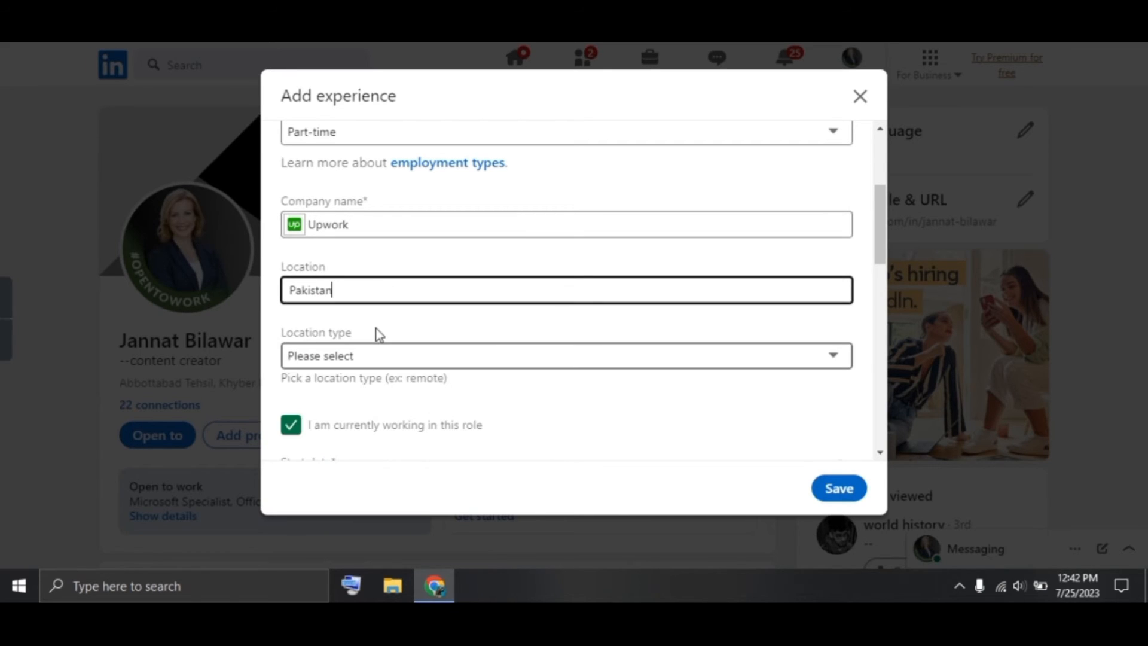
click(376, 360)
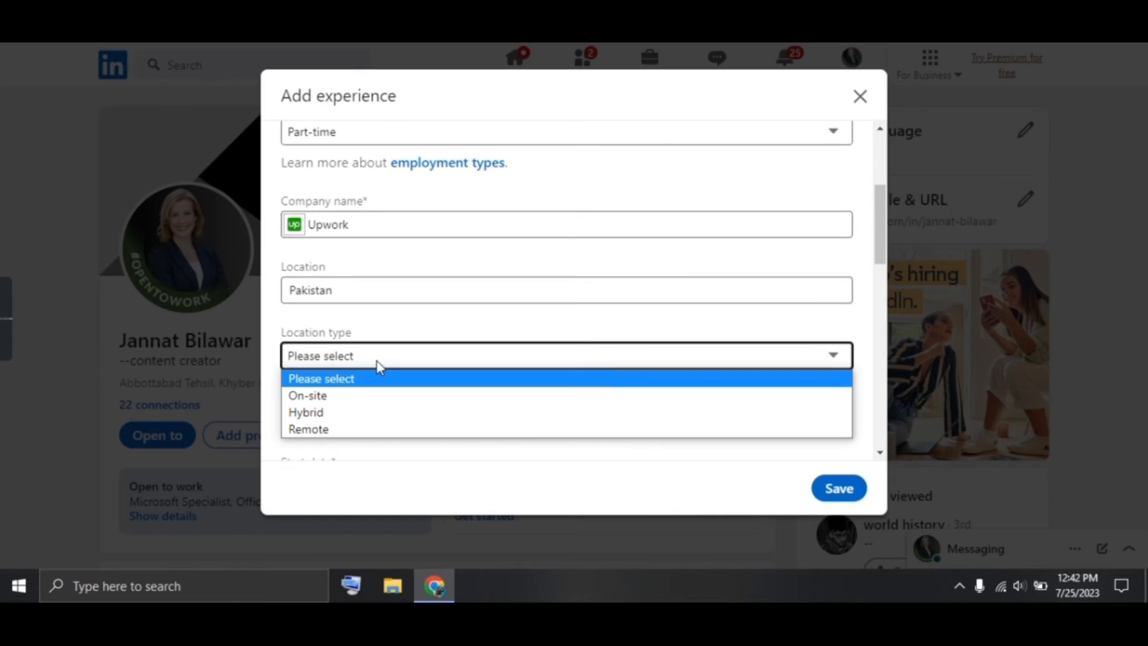
click(371, 428)
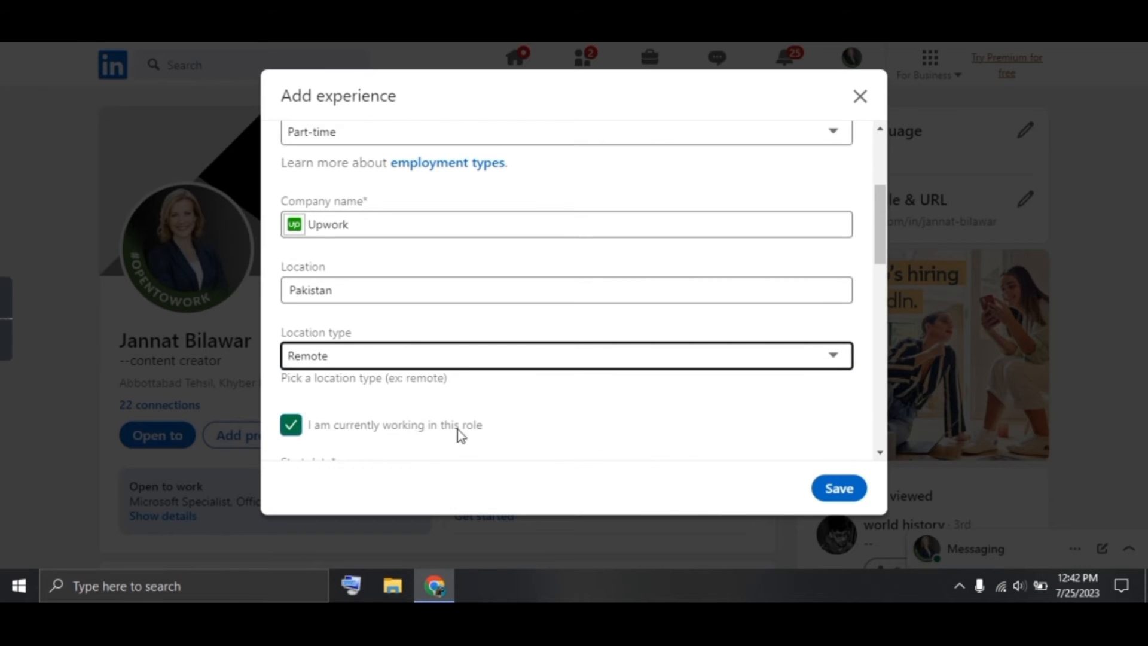
scroll(478, 432, down, 3)
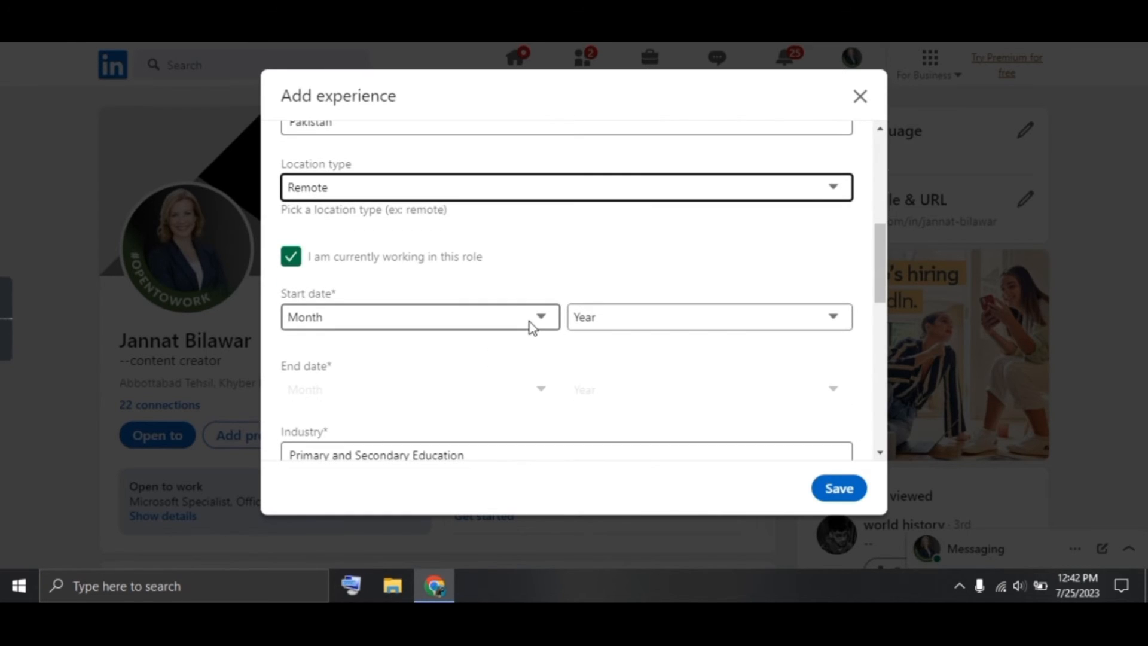
Set the experience's start date to February 2023
click(529, 321)
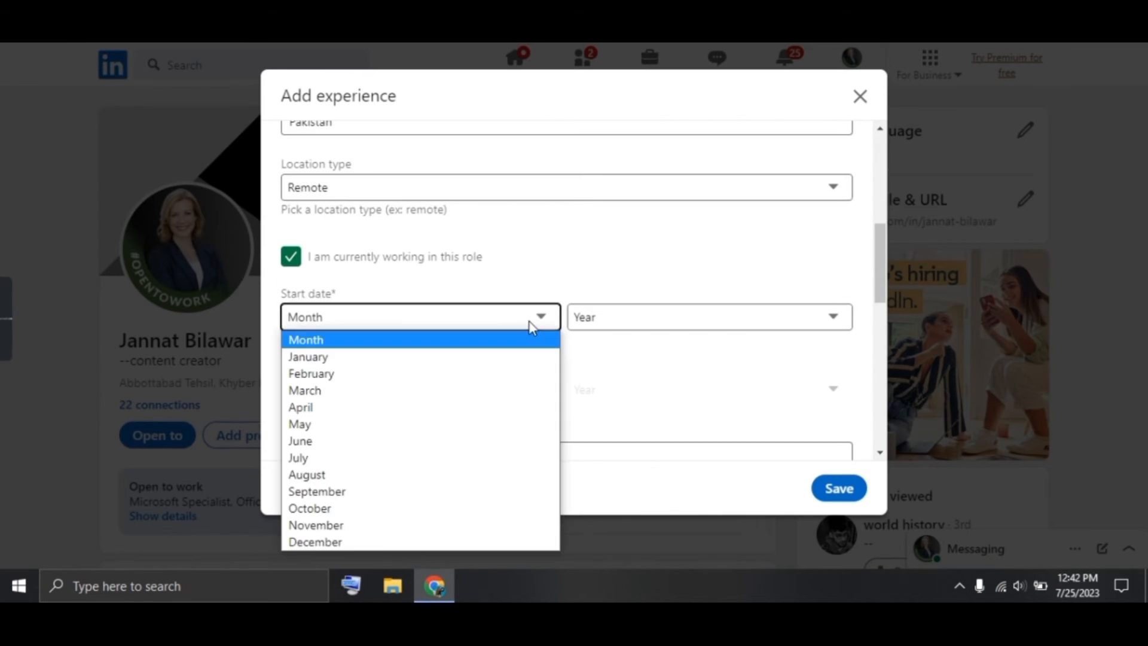
click(508, 375)
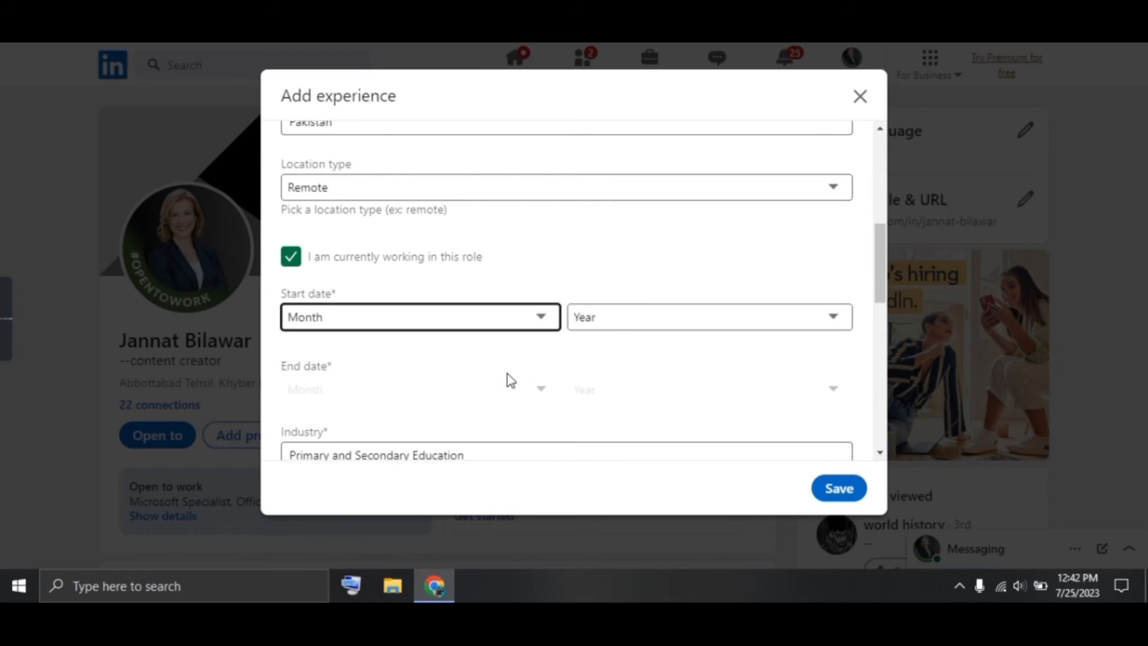
click(605, 317)
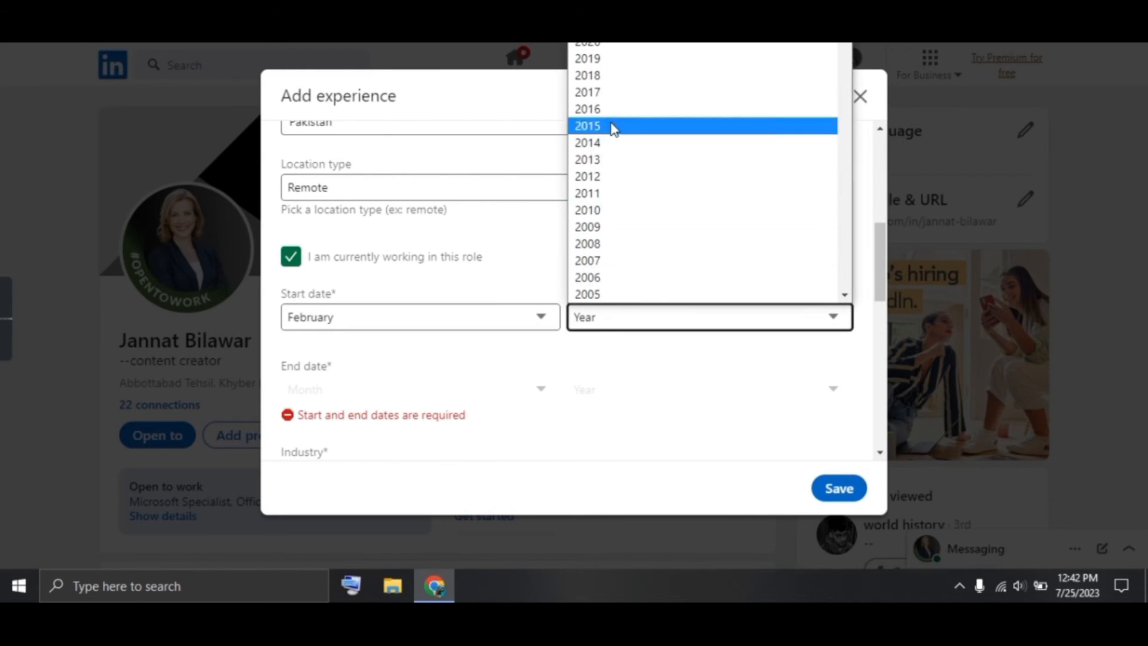
click(610, 0)
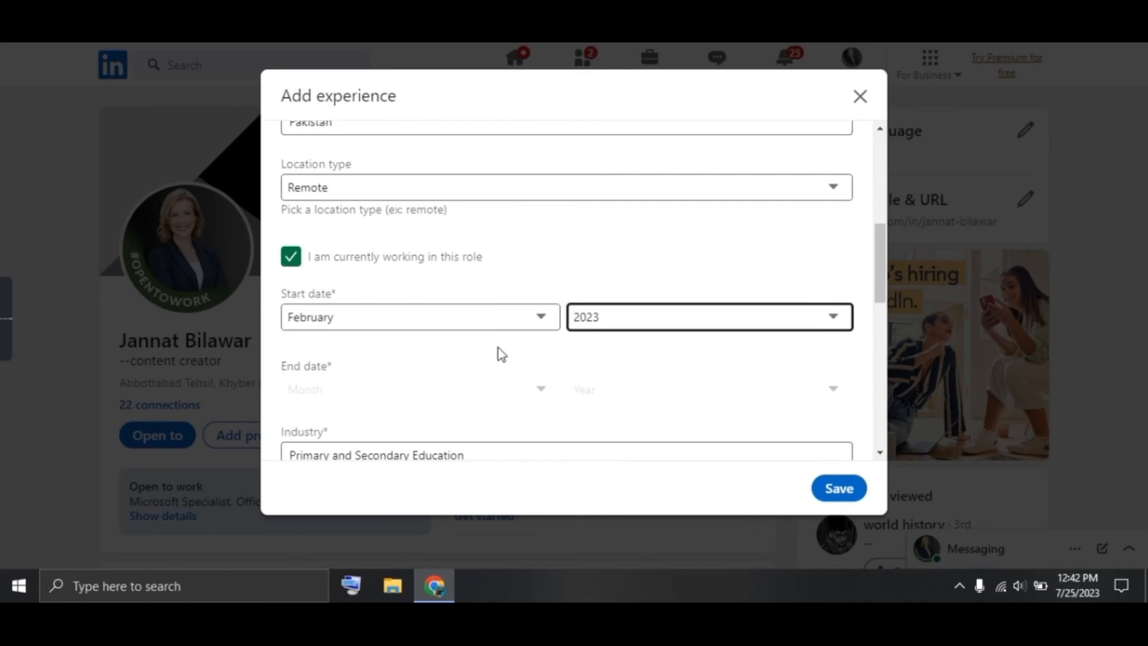
scroll(496, 352, down, 2)
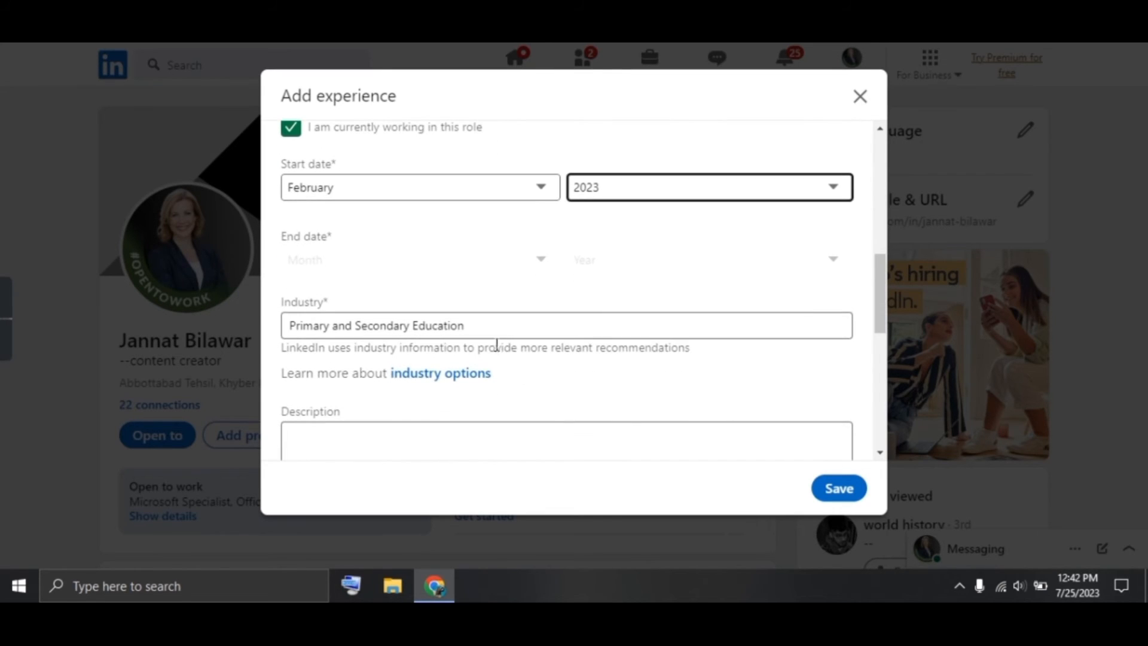
Replace the industry with Medical Practices, found by searching 'Med'
click(496, 336)
key(BackSpace)
key(BackSpace)
key(BackSpace)
key(BackSpace)
key(BackSpace)
key(BackSpace)
key(BackSpace)
key(BackSpace)
key(BackSpace)
key(BackSpace)
key(BackSpace)
key(BackSpace)
key(BackSpace)
key(BackSpace)
key(BackSpace)
key(BackSpace)
key(BackSpace)
key(BackSpace)
key(BackSpace)
key(BackSpace)
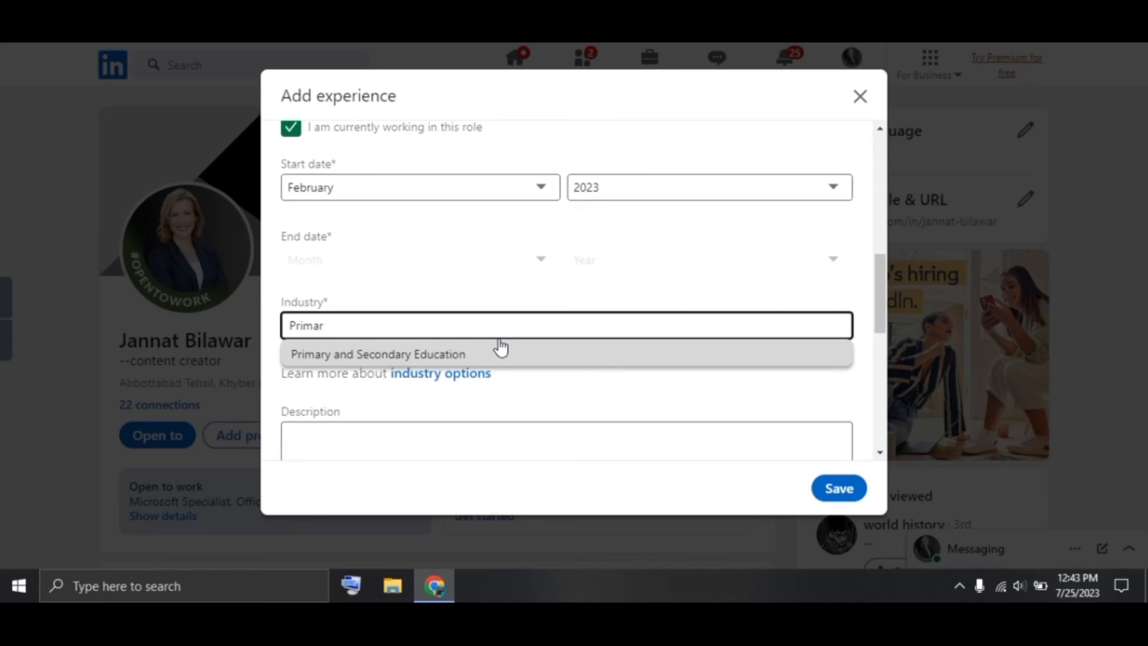
key(BackSpace)
key(BackSpace)
key(BackSpace)
key(BackSpace)
key(BackSpace)
key(BackSpace)
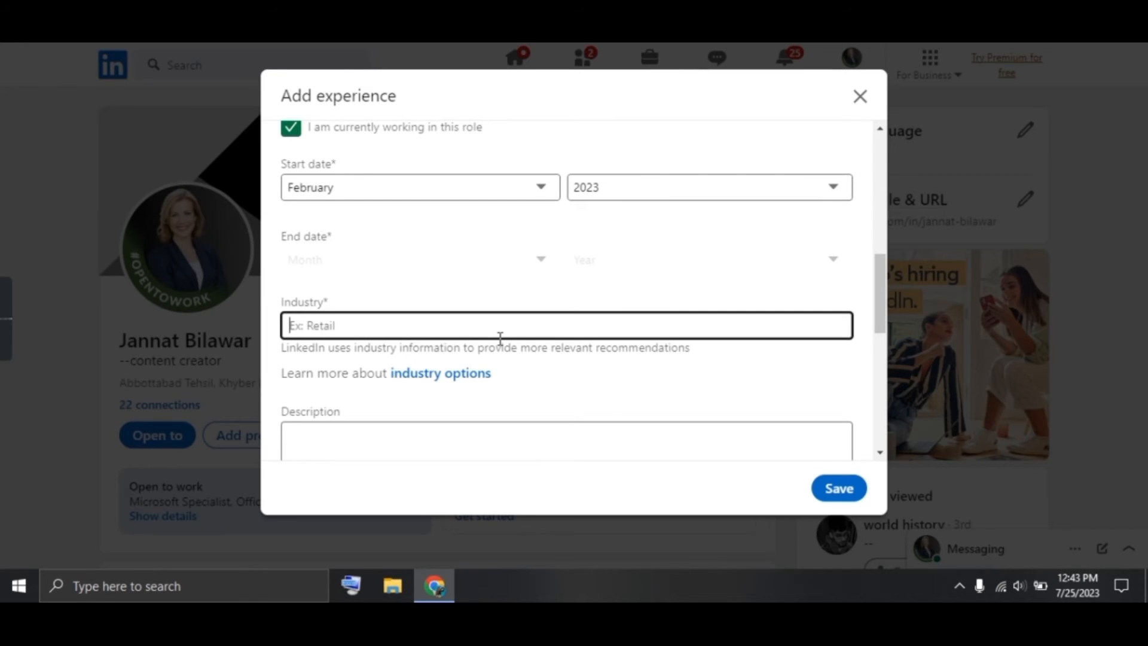
text(Med)
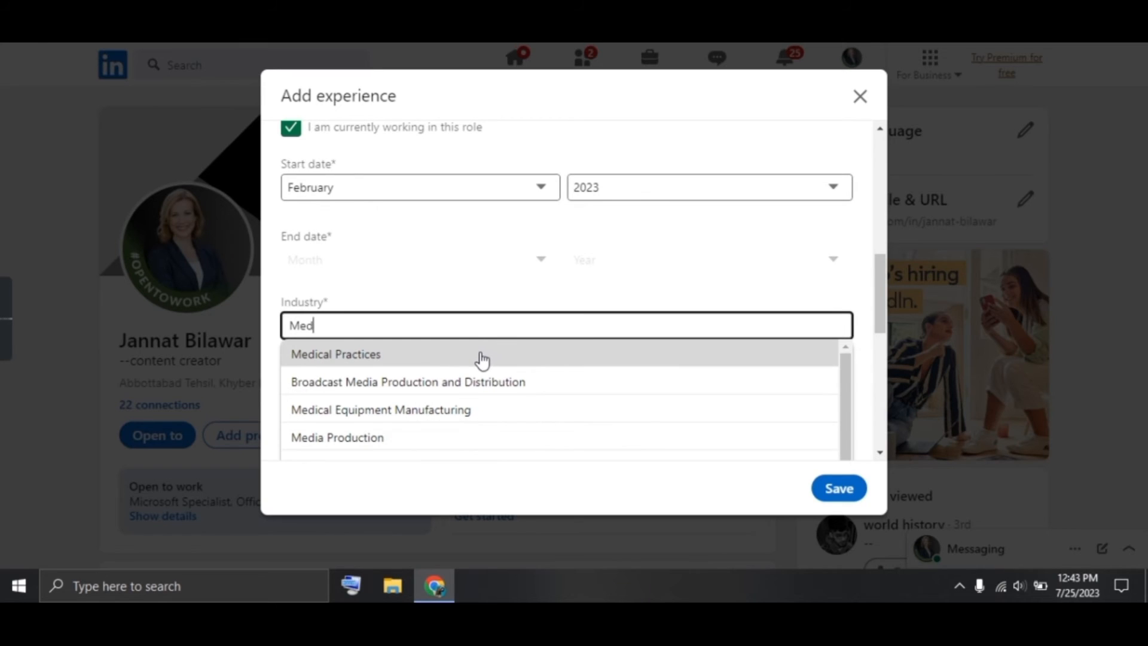
click(482, 355)
scroll(482, 352, down, 3)
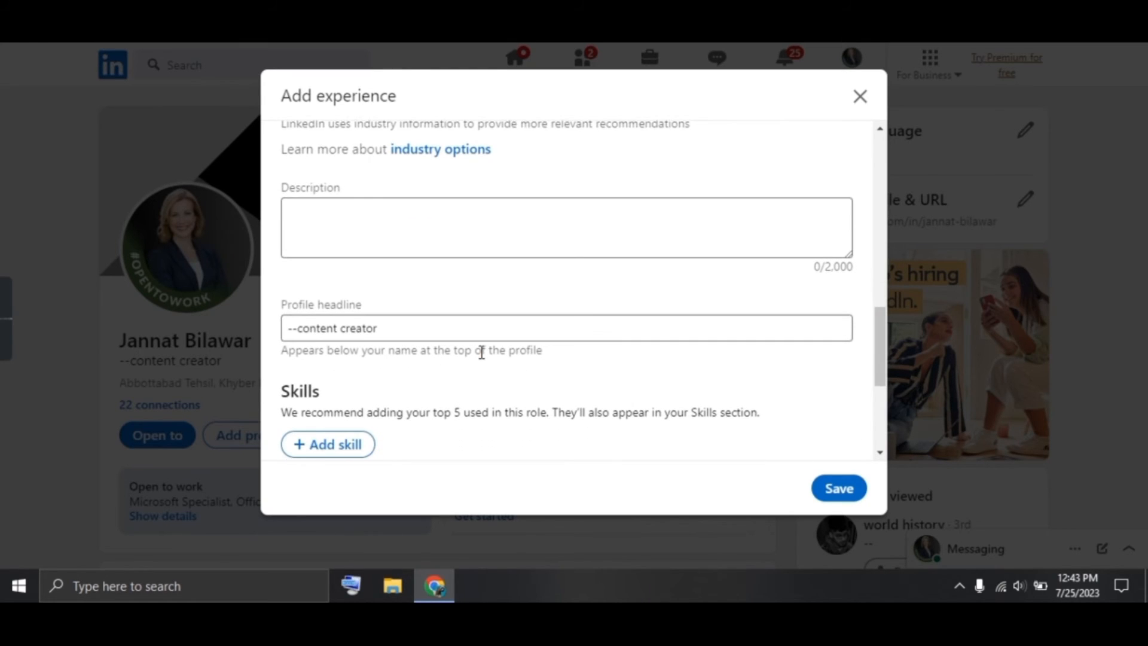
Add Adobe Audition and Video Production as skills for this role
scroll(490, 358, down, 2)
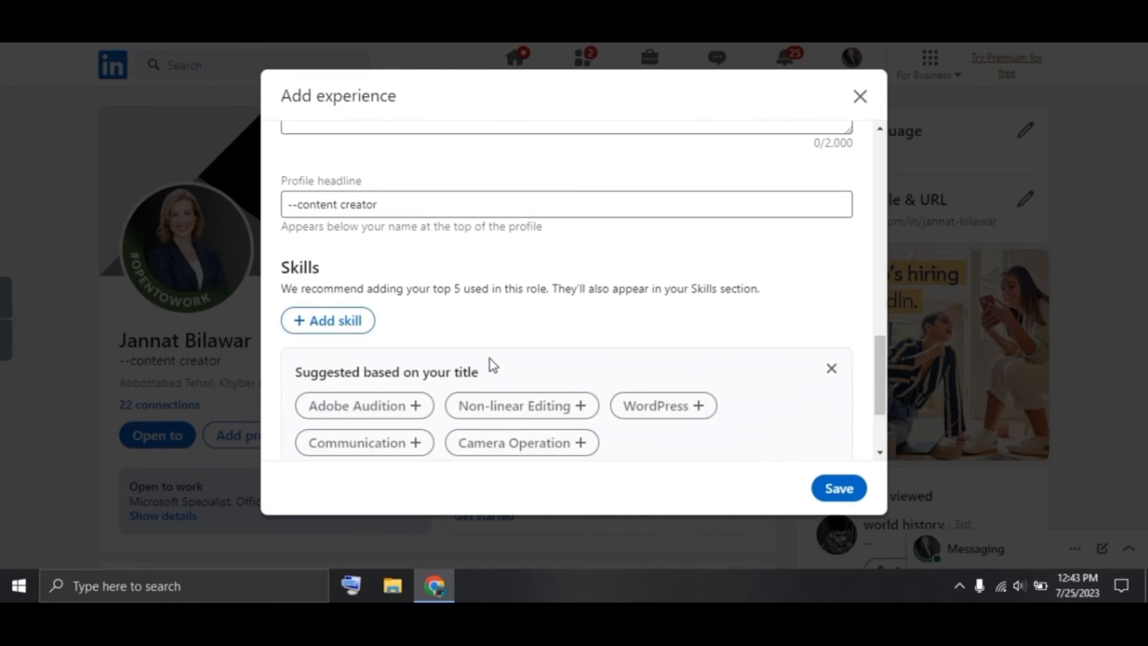
click(325, 321)
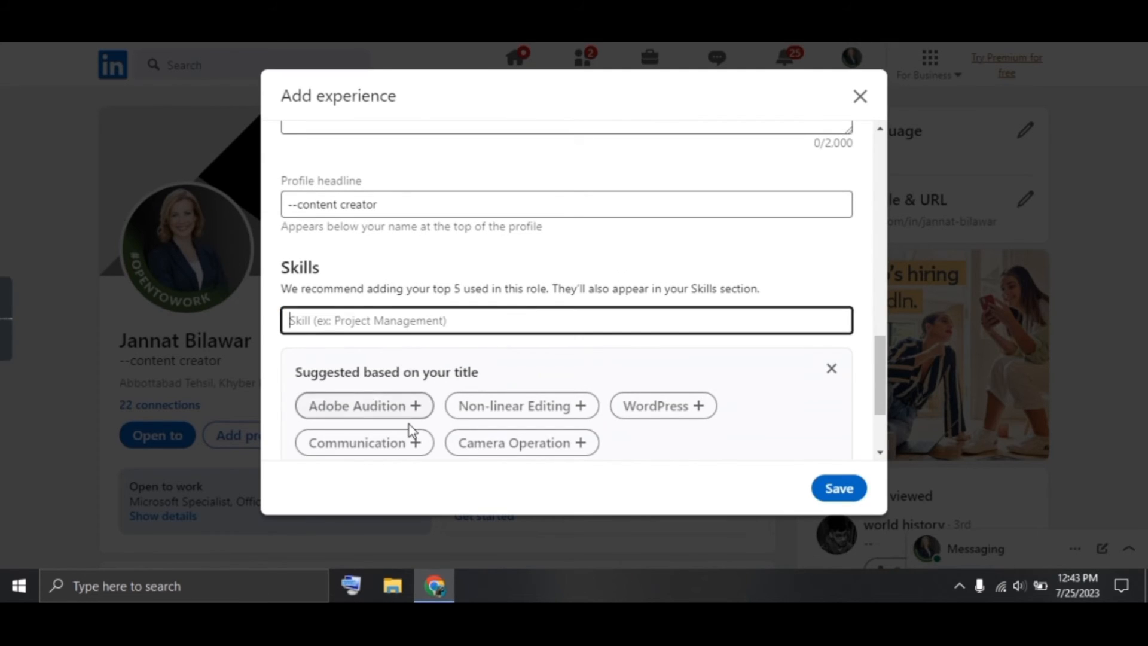
click(416, 408)
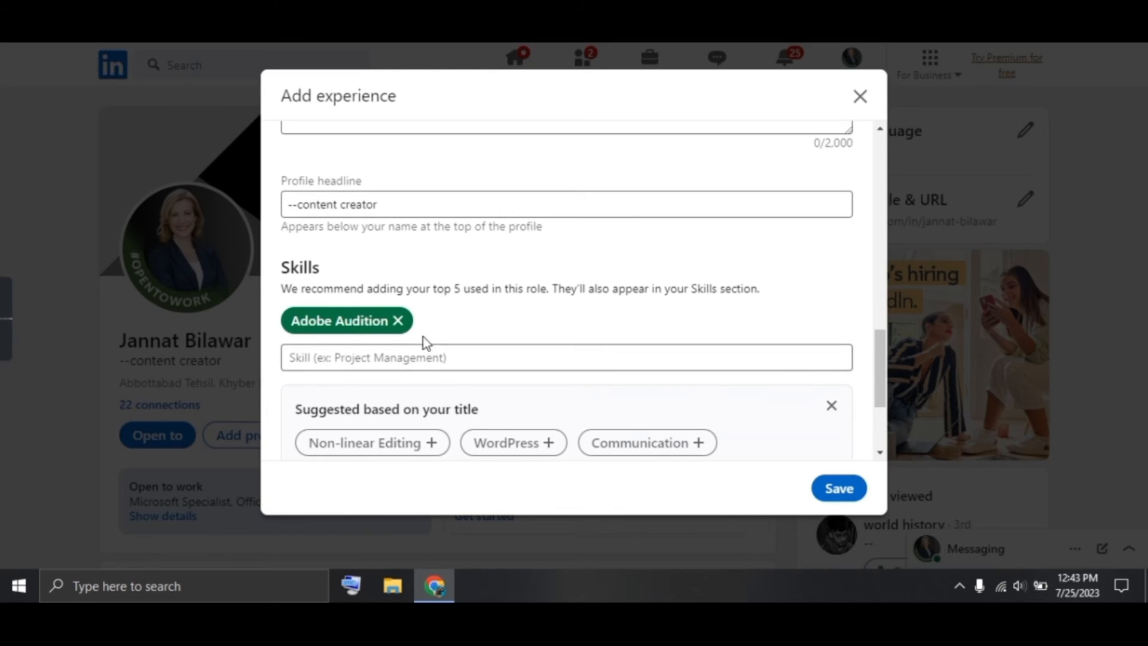
click(425, 358)
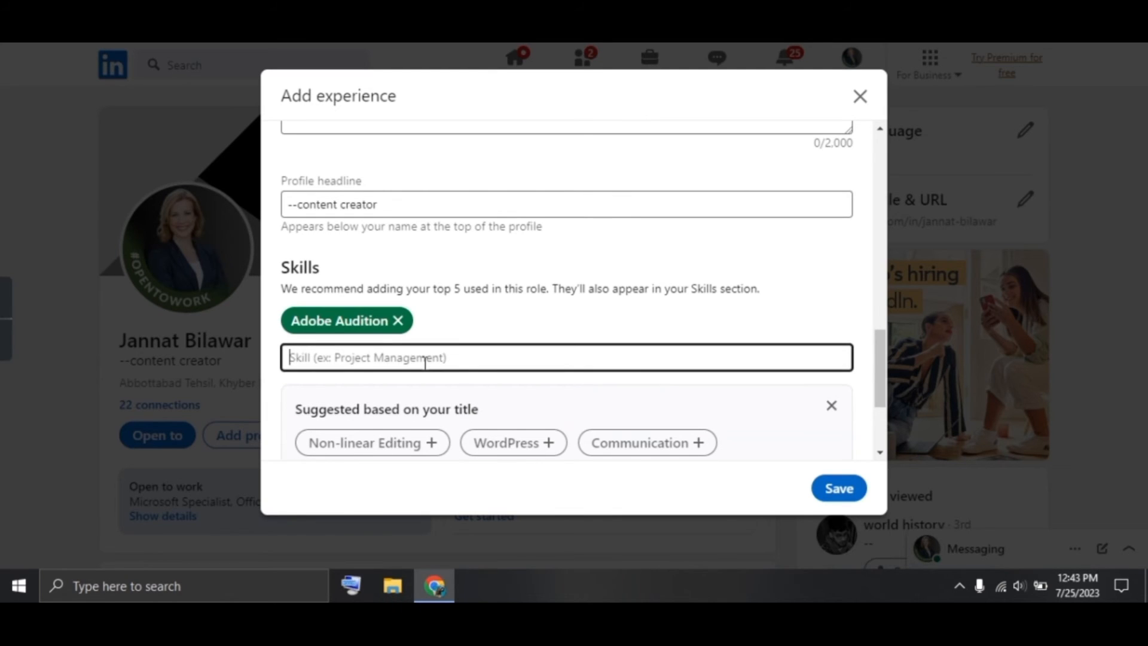
text(Vido)
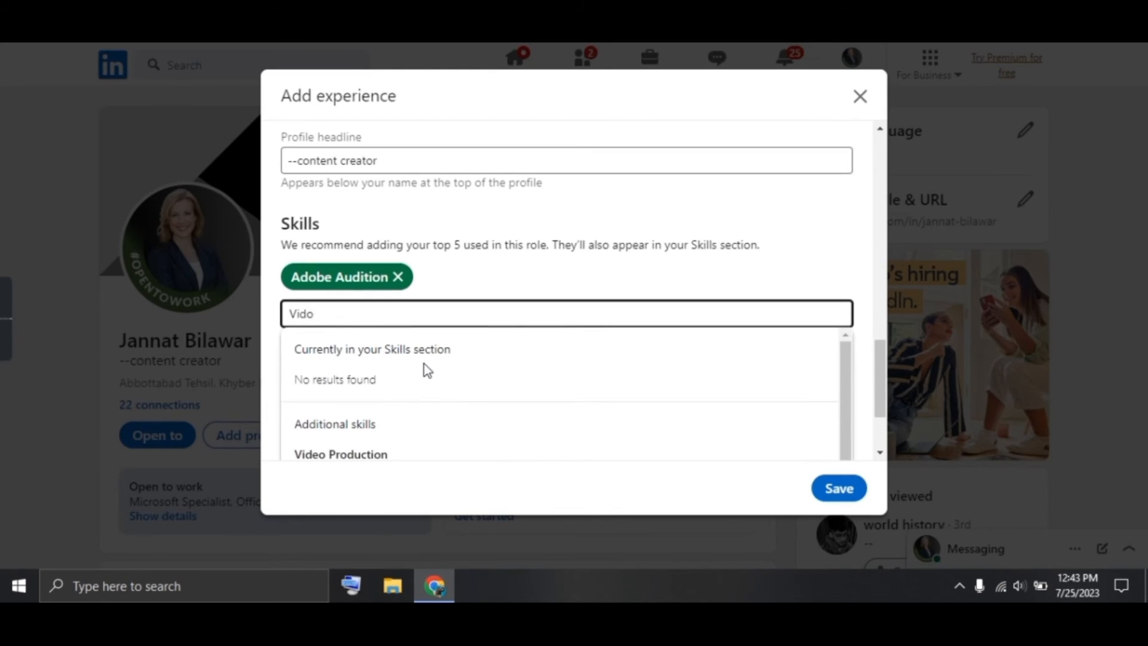
scroll(425, 364, down, 1)
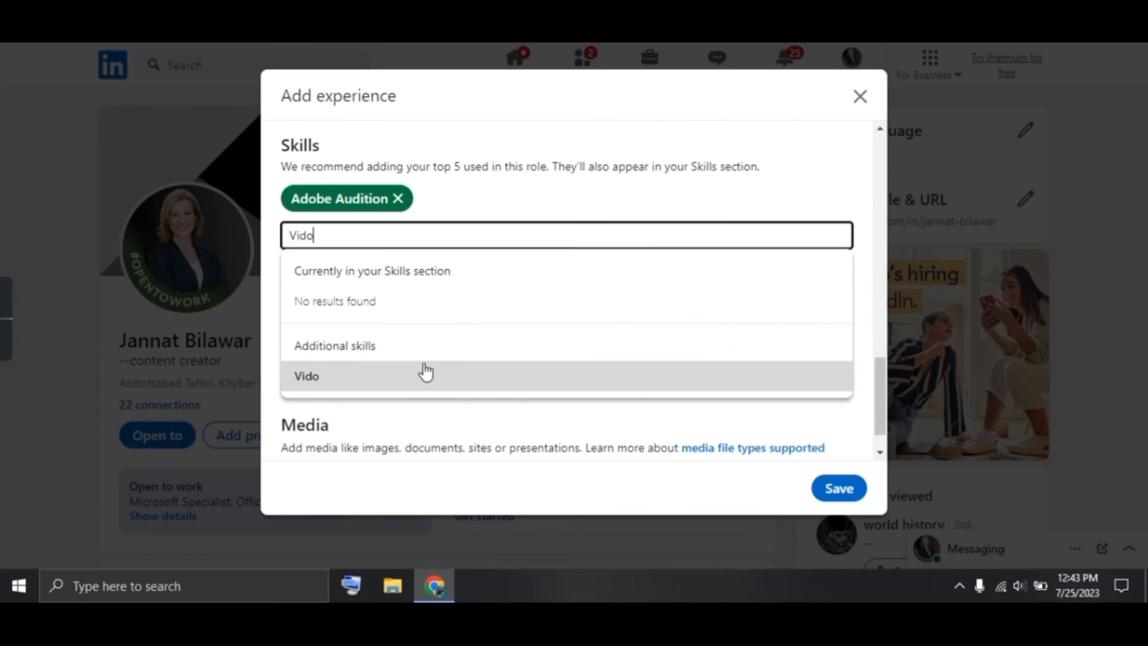
key(BackSpace)
text(eo)
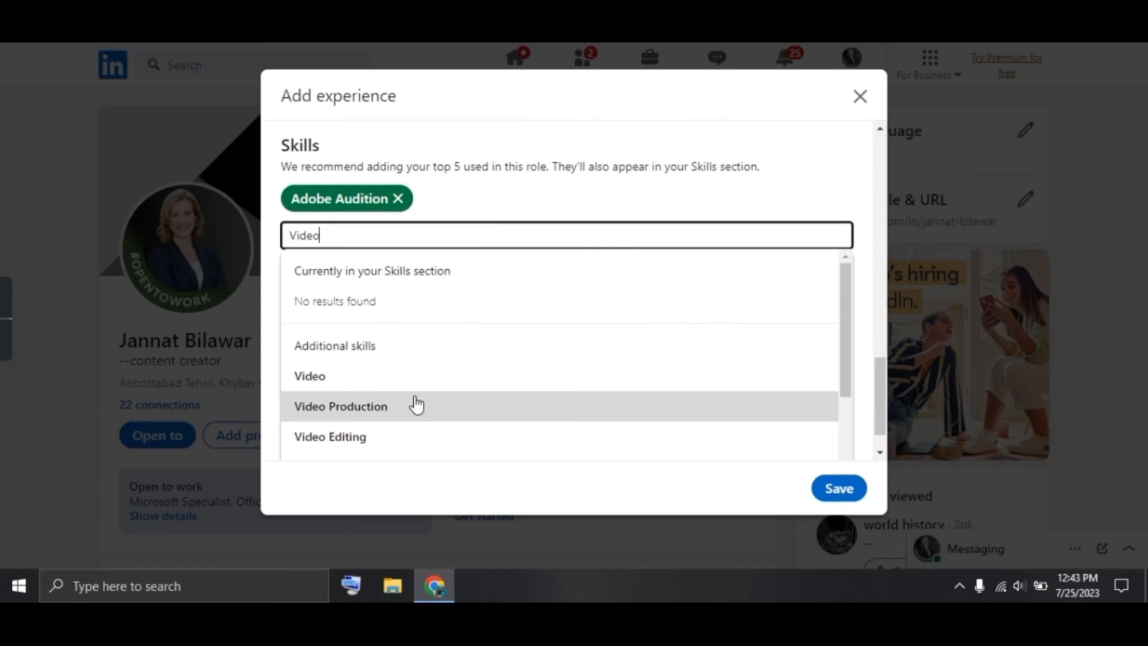
click(417, 409)
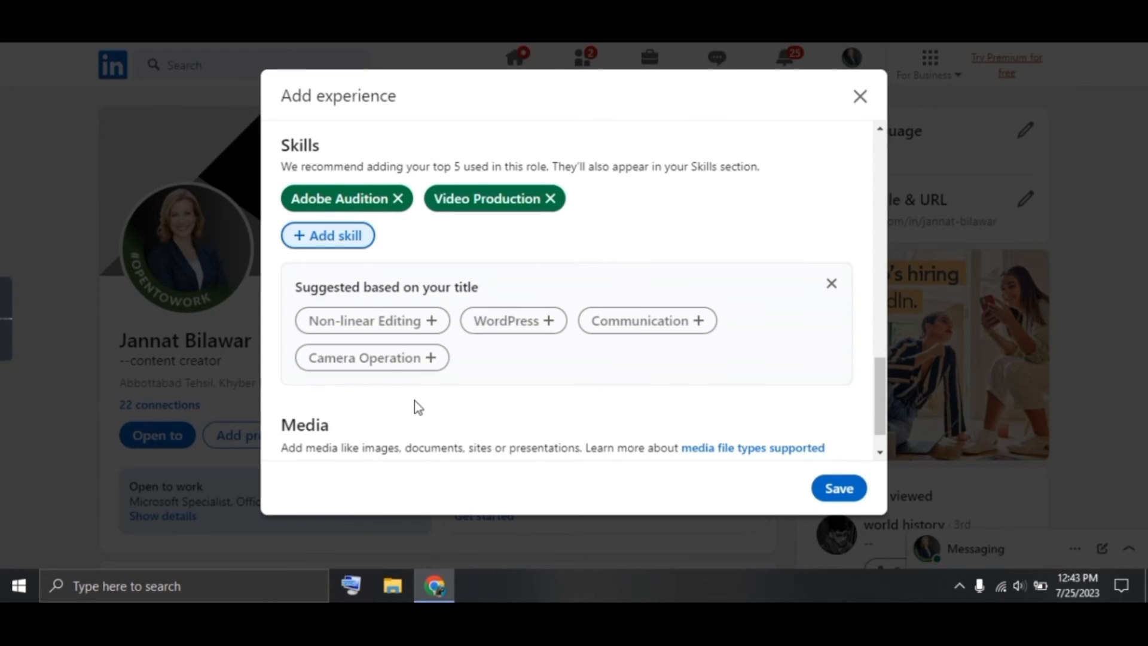
Add Video Editing as a third skill and save the experience
click(327, 235)
text(vi)
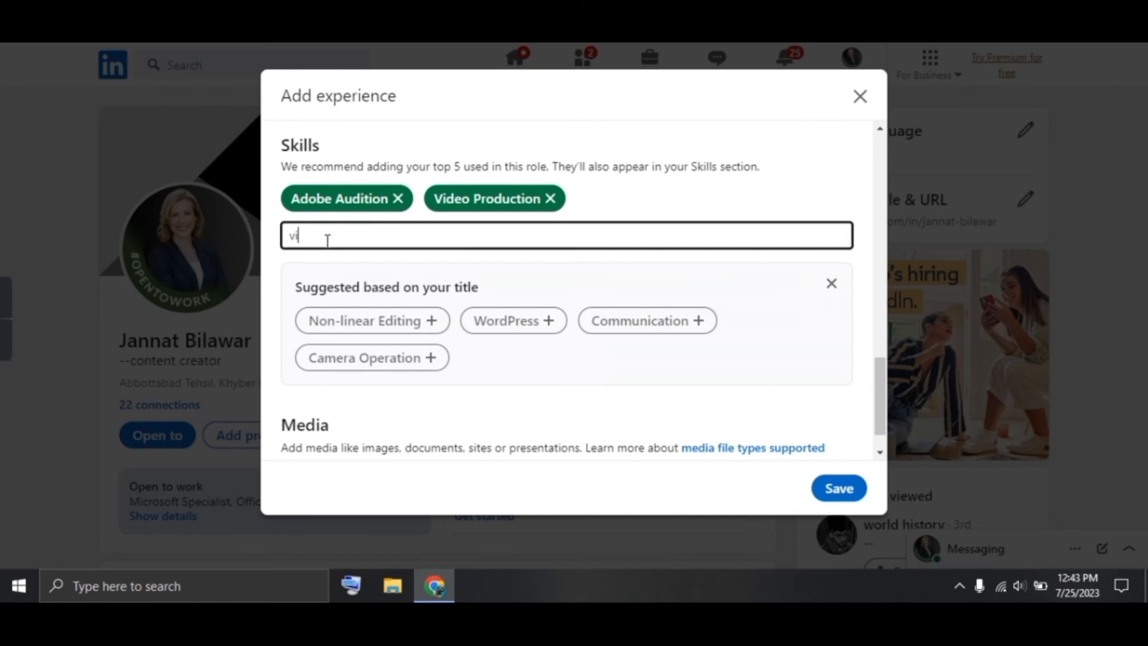
text(deo edi)
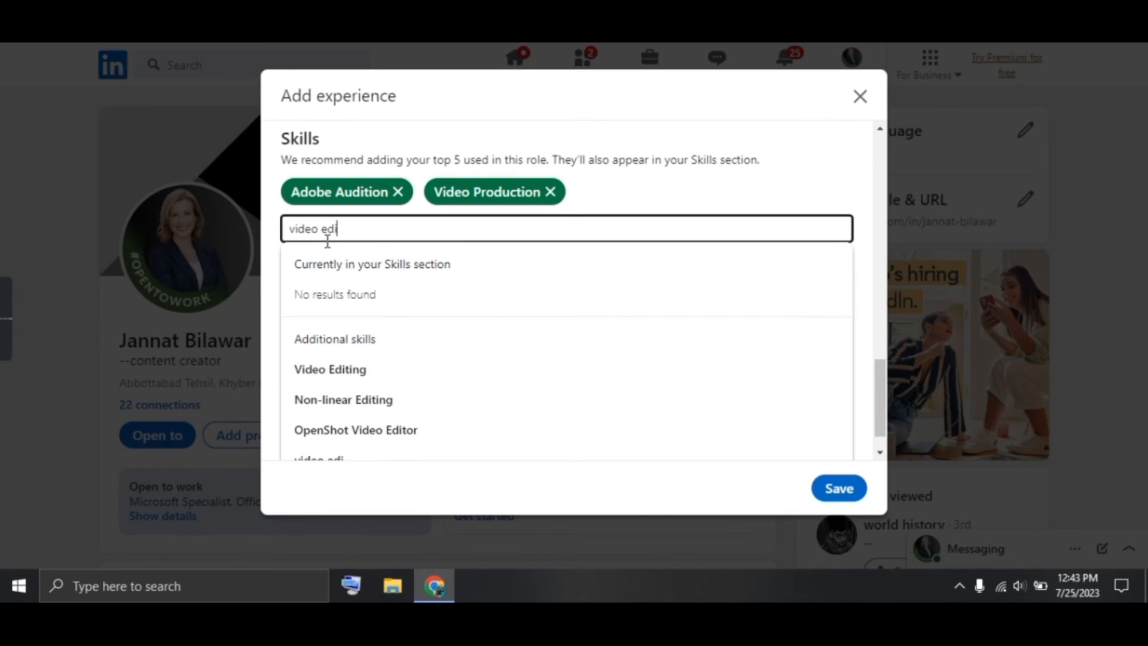
click(338, 374)
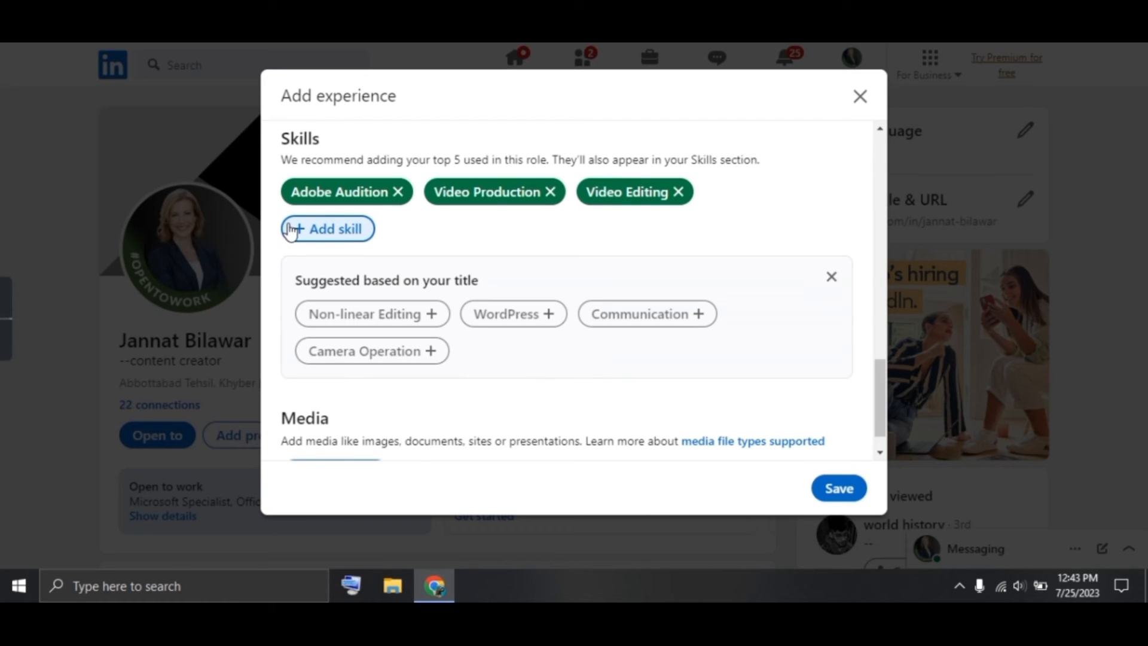
click(824, 484)
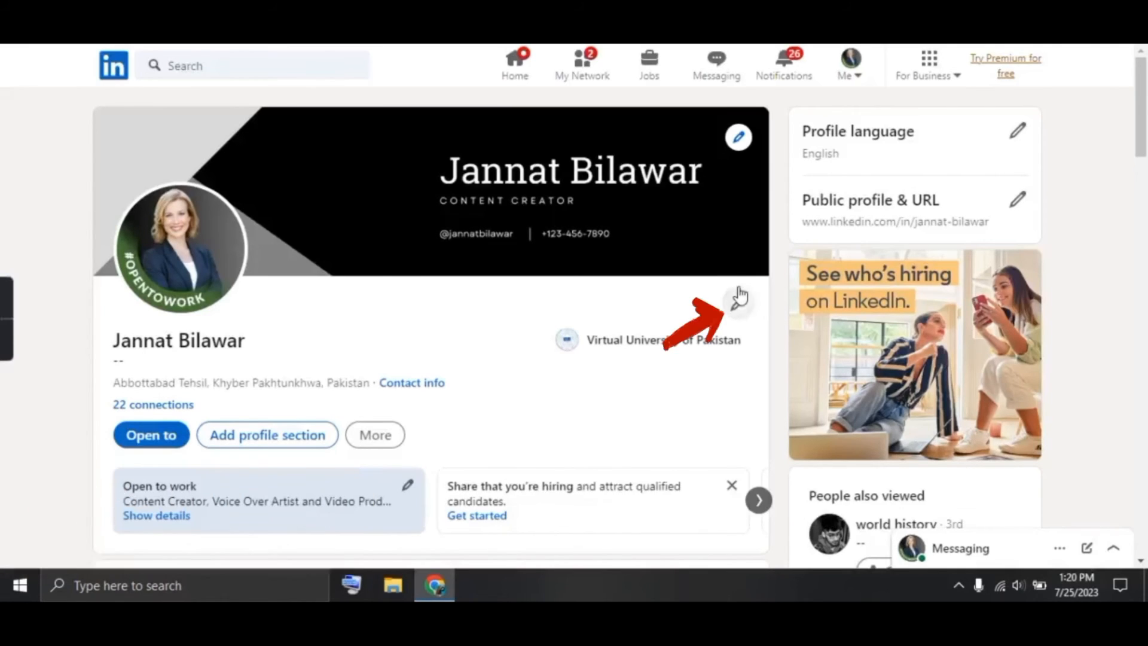
Open the Edit intro form from the profile intro card's pencil icon
click(739, 303)
Replace the headline with 'Content Creator | How-to-videos-easy | Voice Over VO | Screen Recording' and save
scroll(495, 330, down, 2)
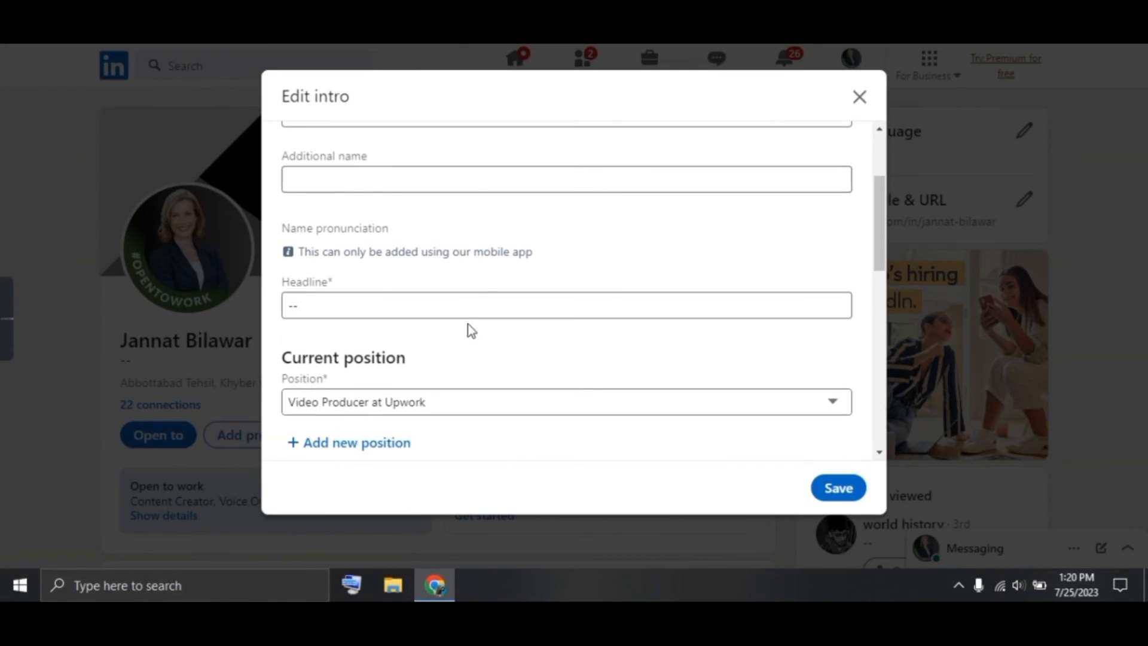
click(460, 310)
key(BackSpace)
key(BackSpace)
text(Content)
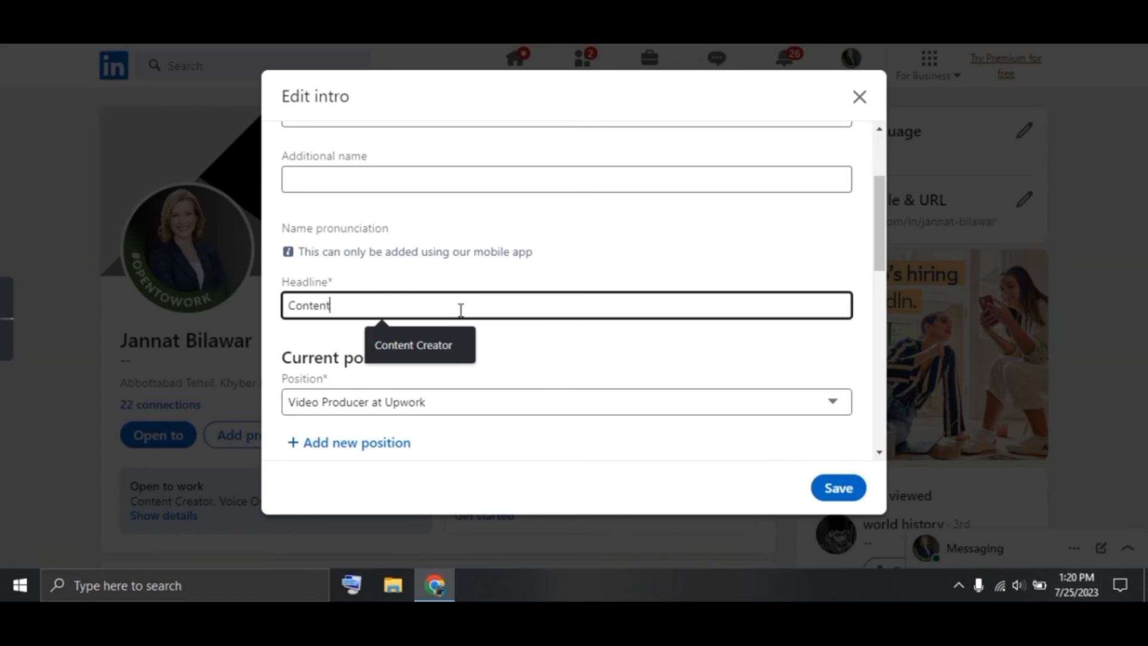
text( Creator )
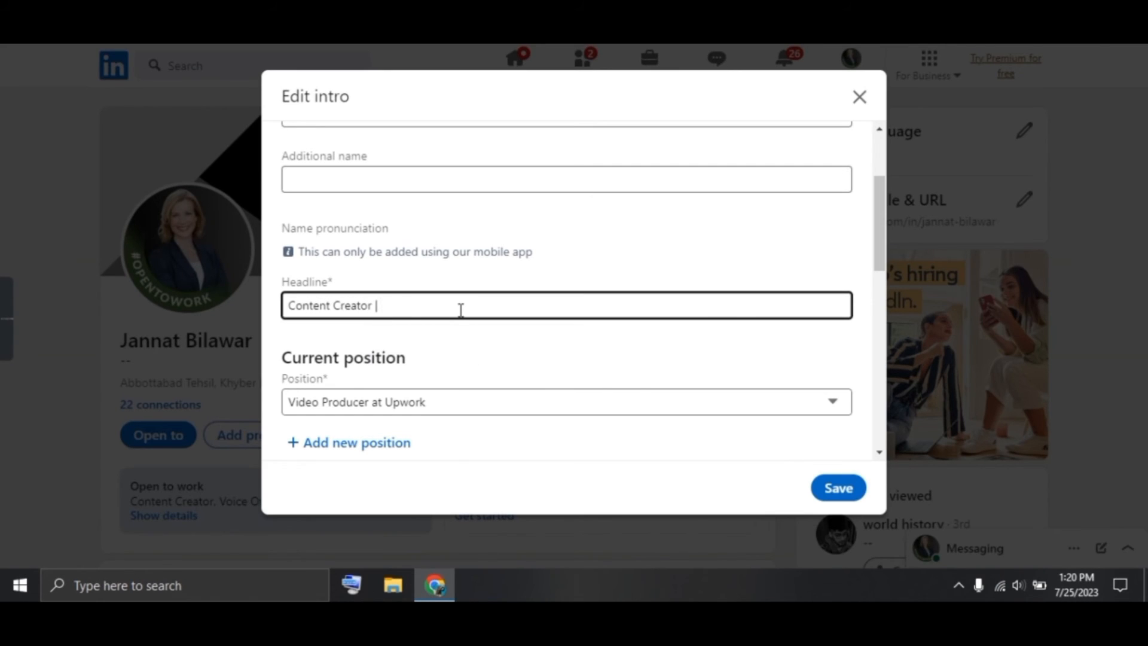
text(| How-to-videosreasy |Voic)
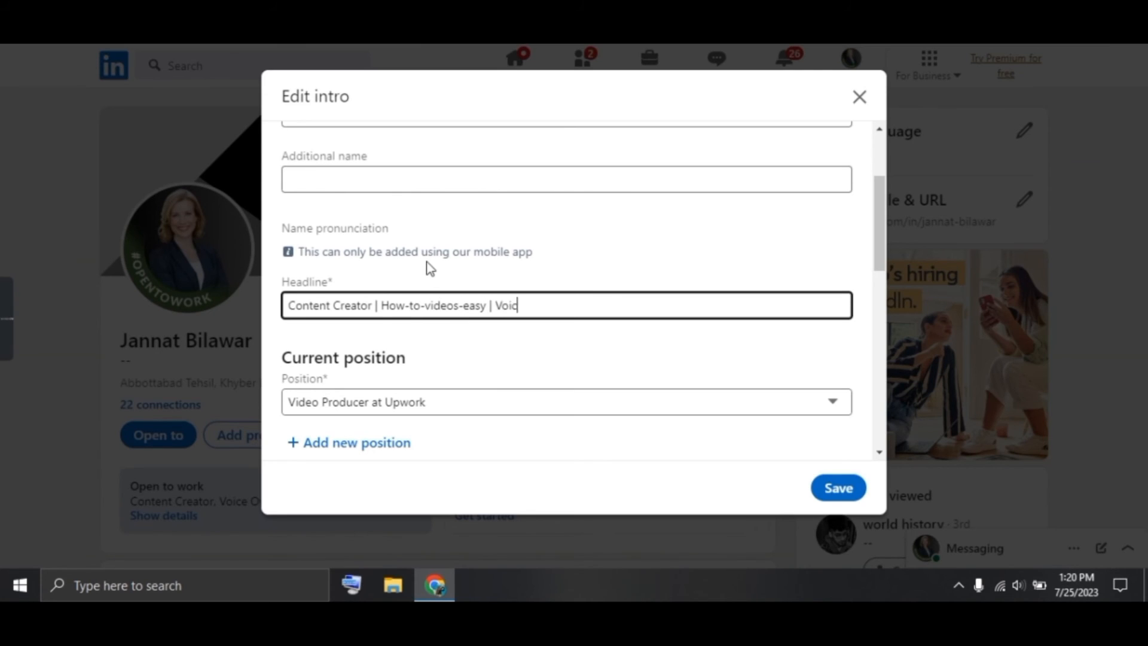
text(e Over VO | Screen Recording)
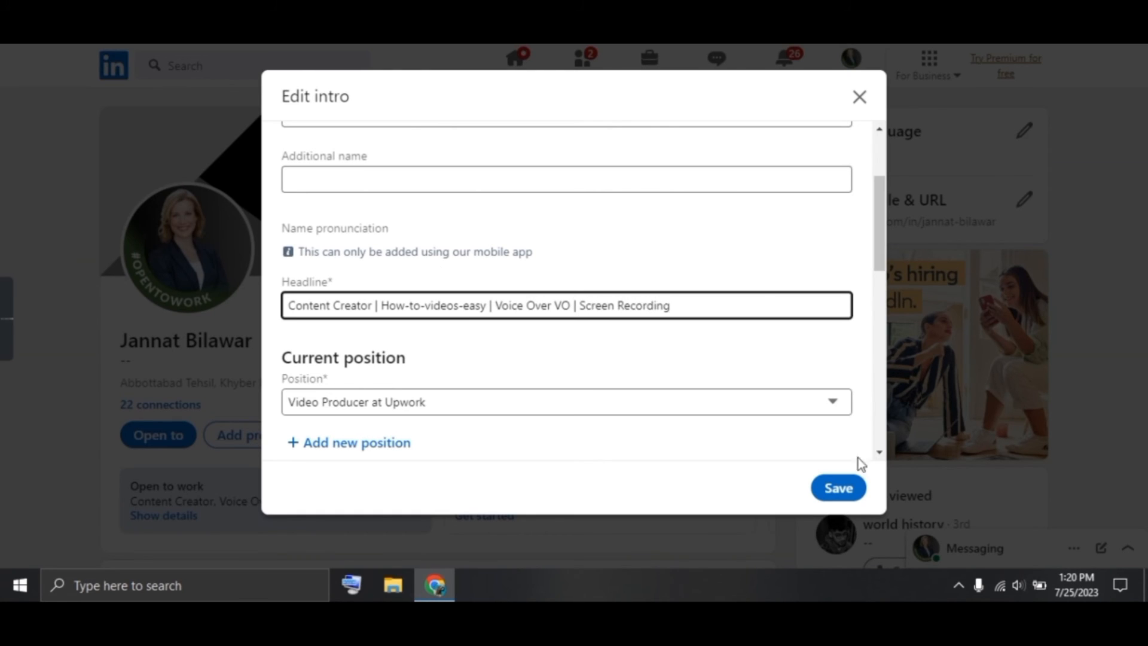
click(840, 487)
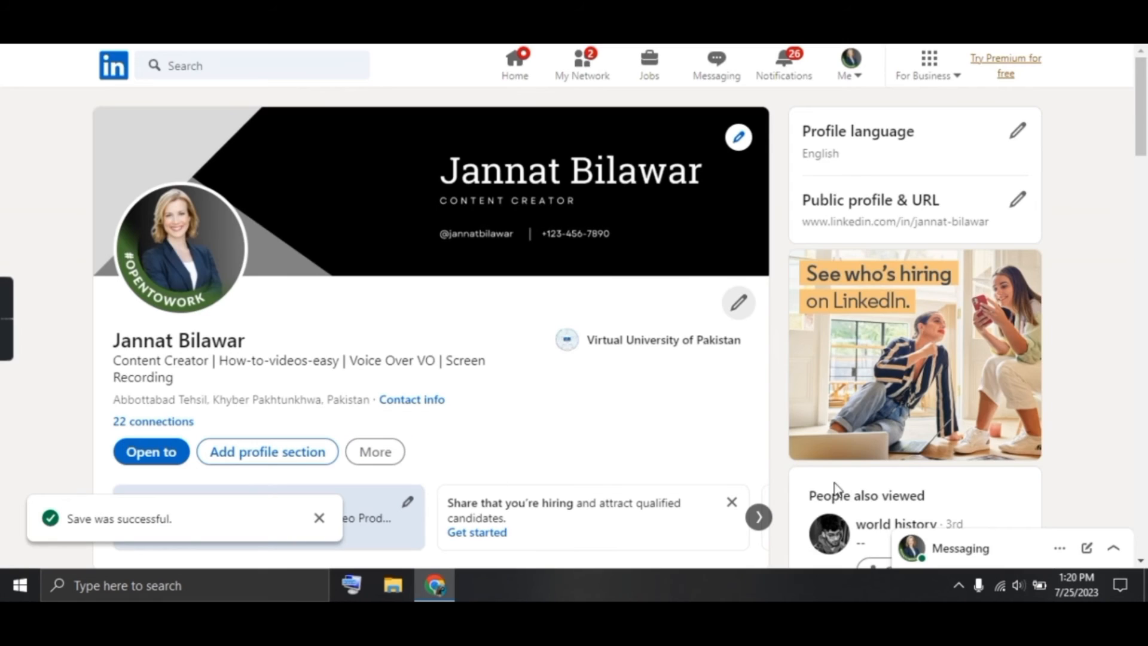
Reach the empty Featured page through Add profile section's Recommended options
drag(113, 359, 177, 379)
click(181, 383)
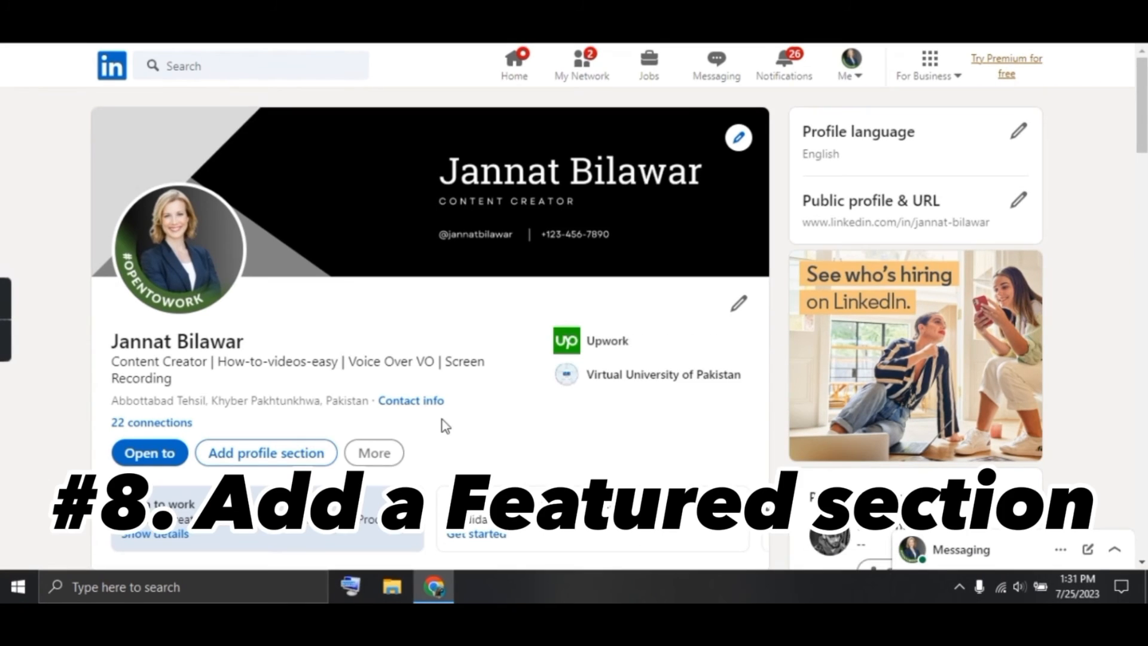
scroll(441, 423, down, 1)
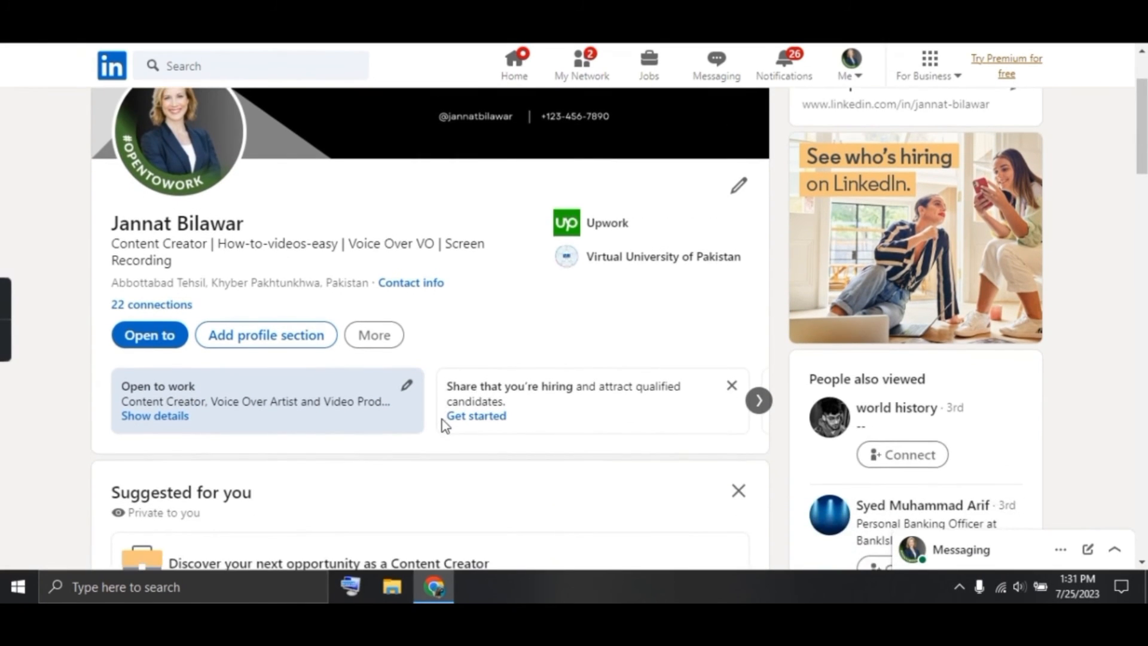
scroll(441, 425, up, 1)
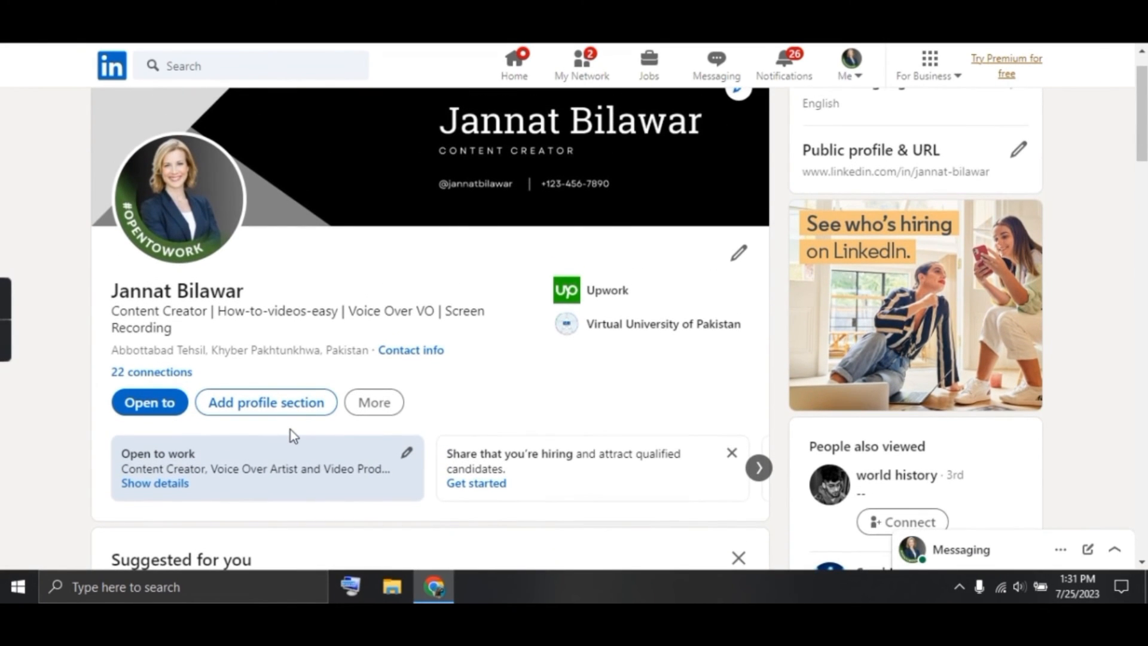
click(300, 406)
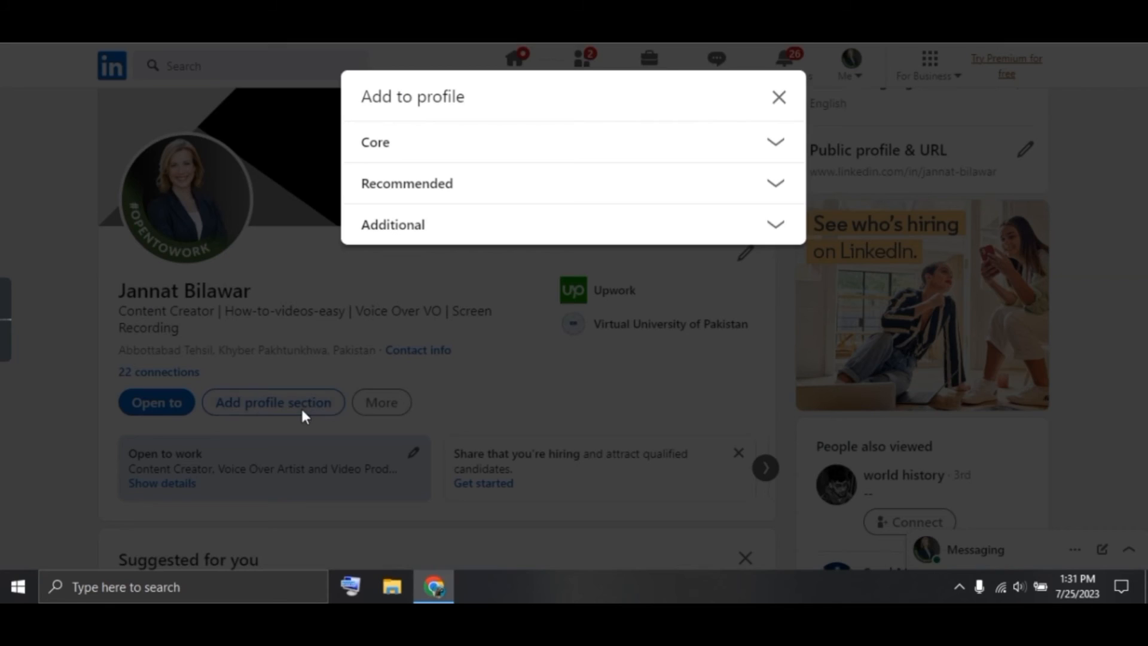
click(470, 186)
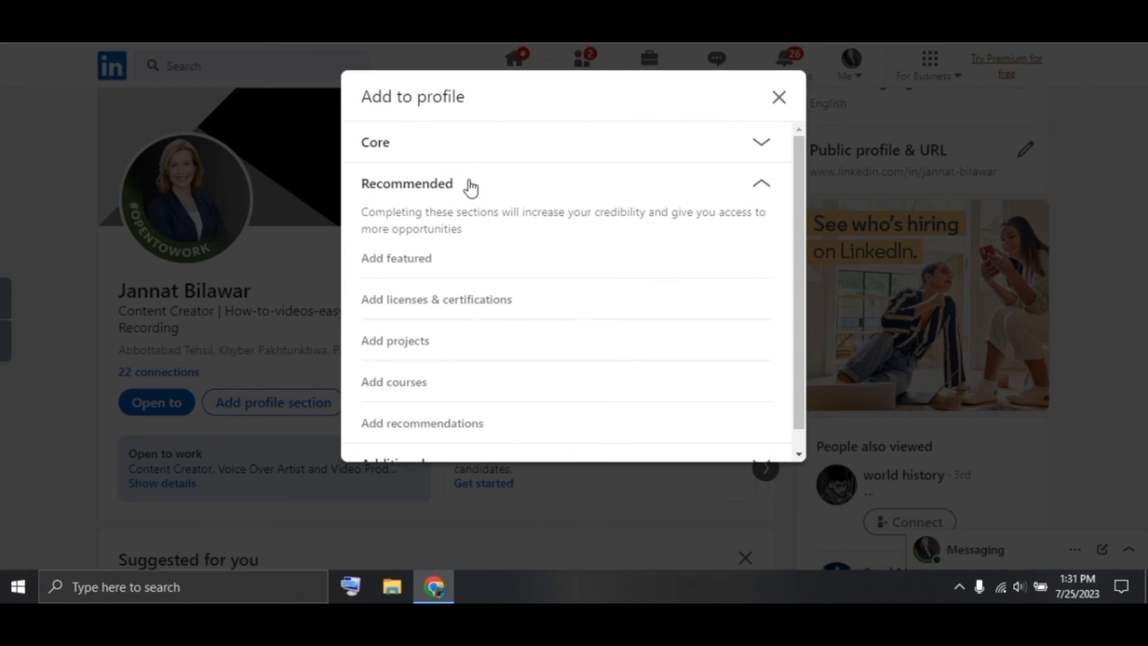
click(420, 273)
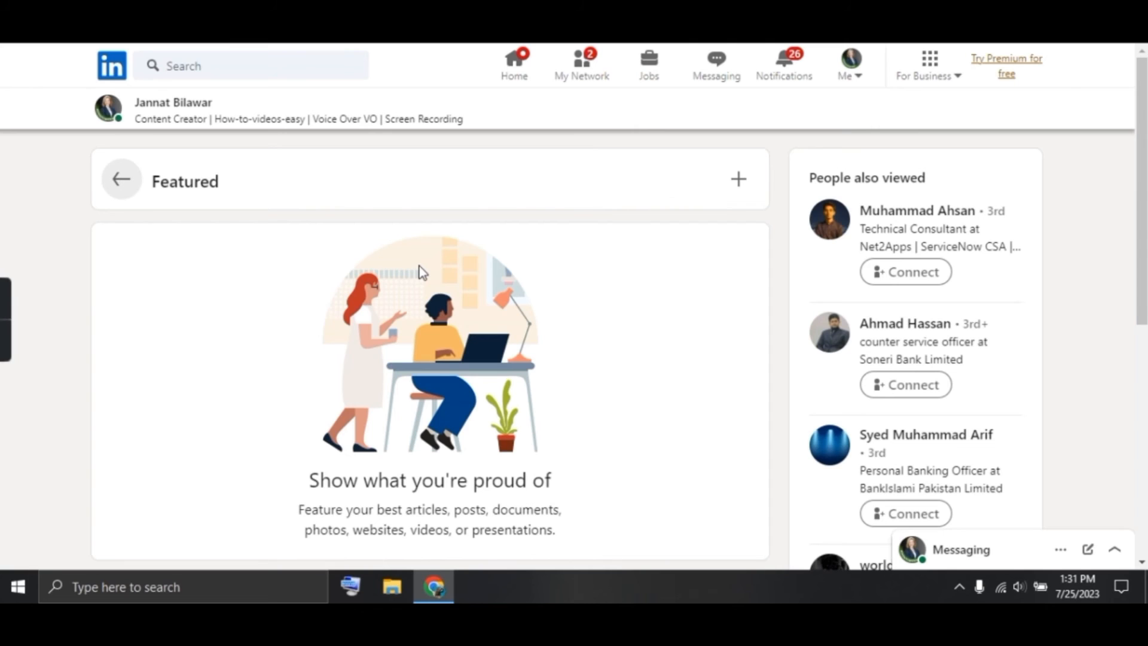
Feature the How to Video tutorial daily post and the Upwork new-position post
click(740, 183)
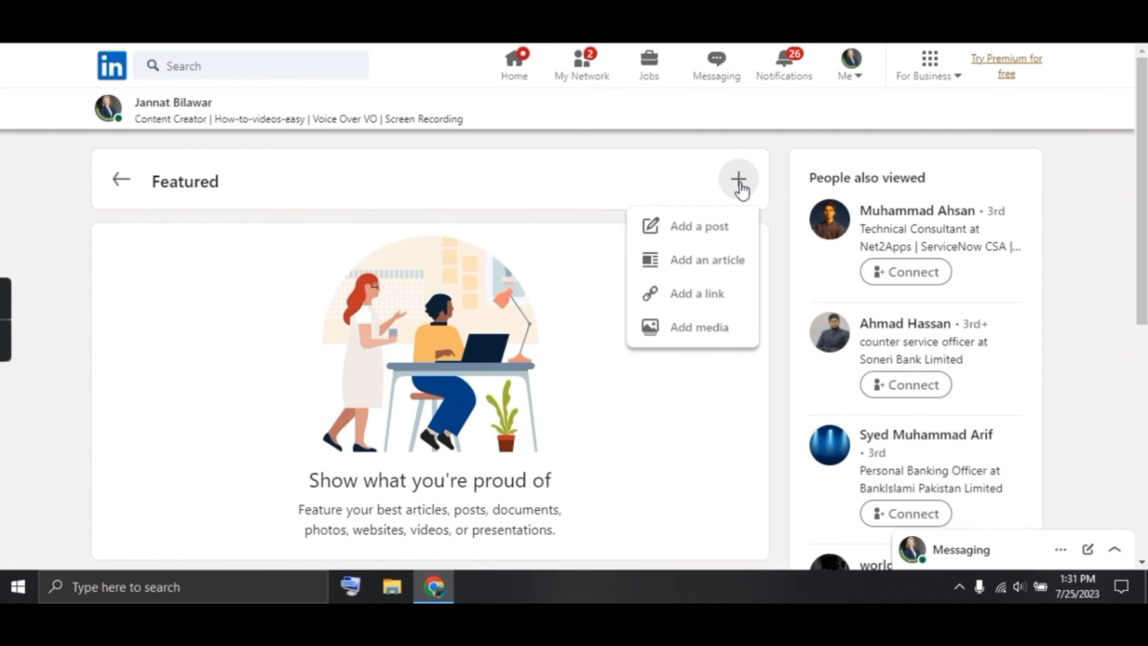
click(722, 227)
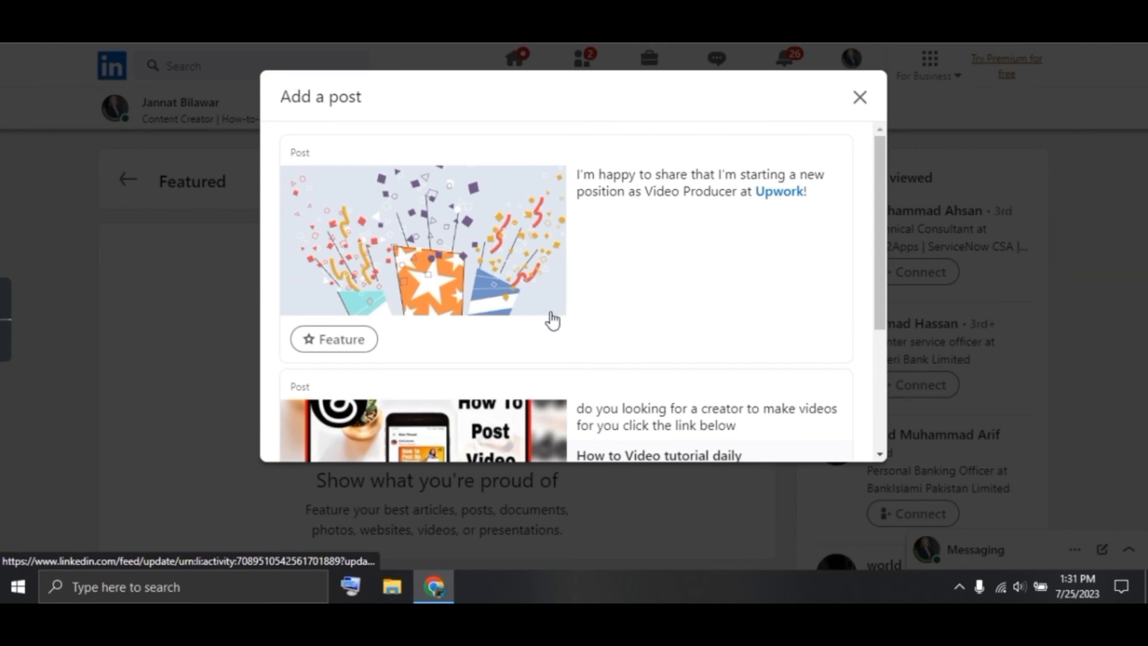
scroll(552, 321, down, 3)
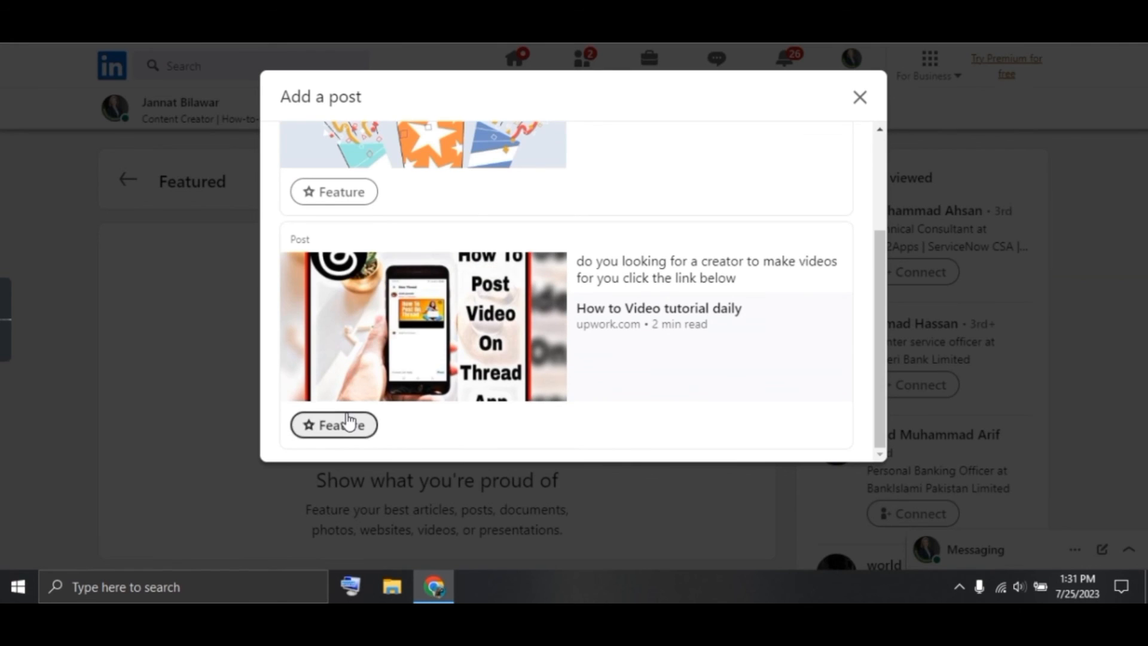
click(350, 422)
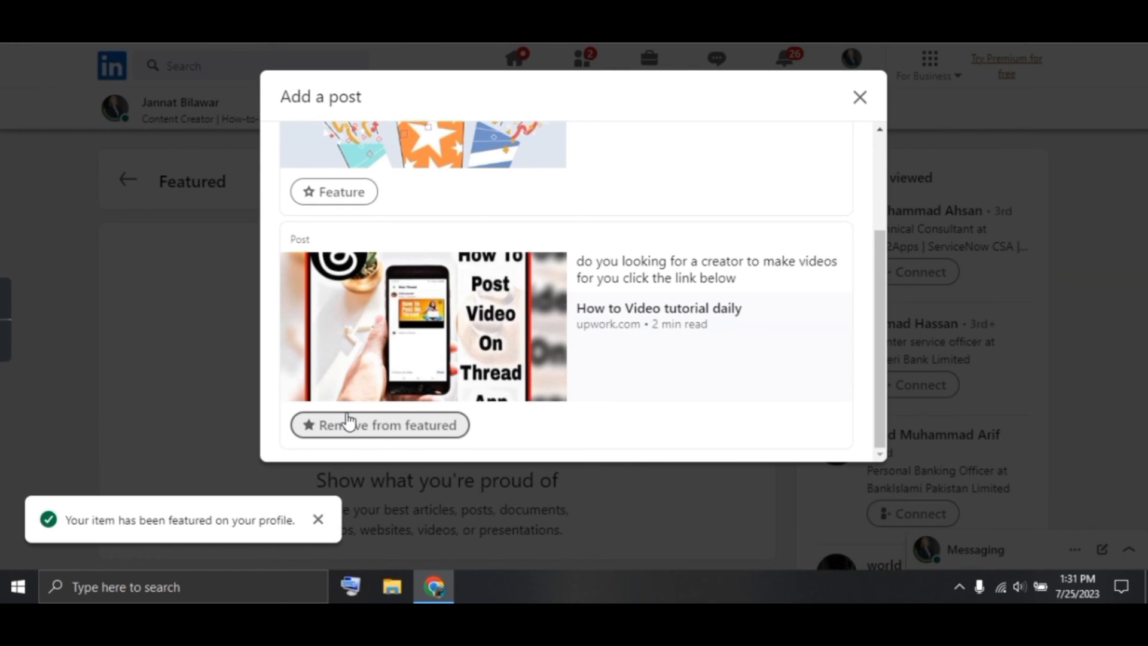
click(352, 192)
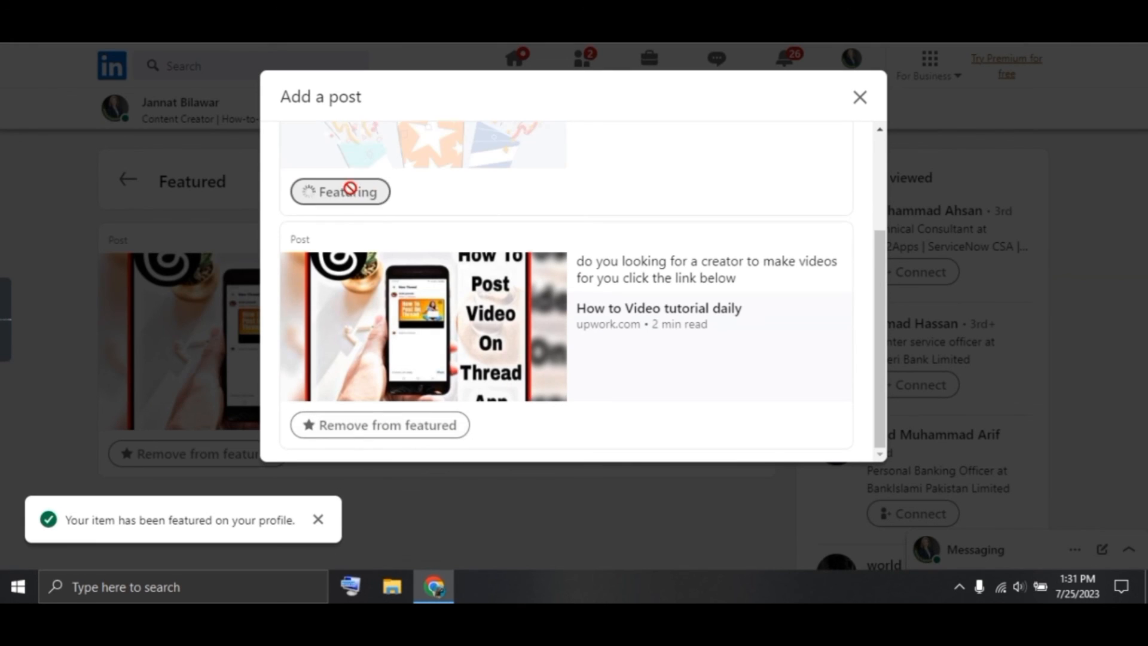
click(861, 99)
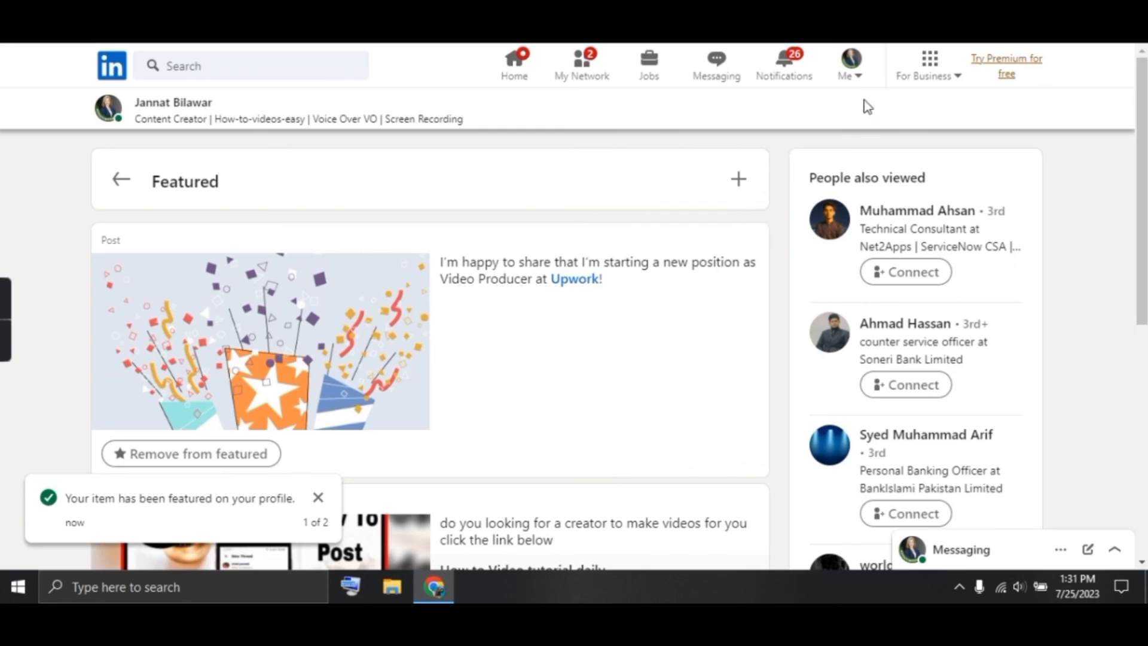
scroll(677, 383, down, 5)
scroll(679, 383, down, 2)
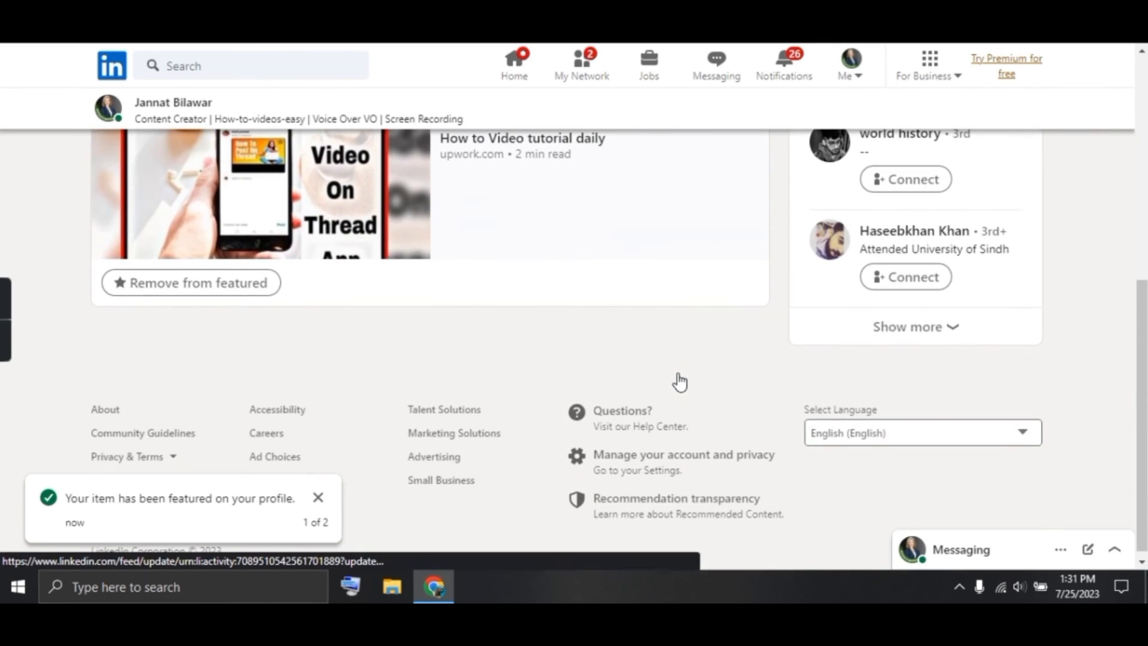
scroll(679, 383, up, 5)
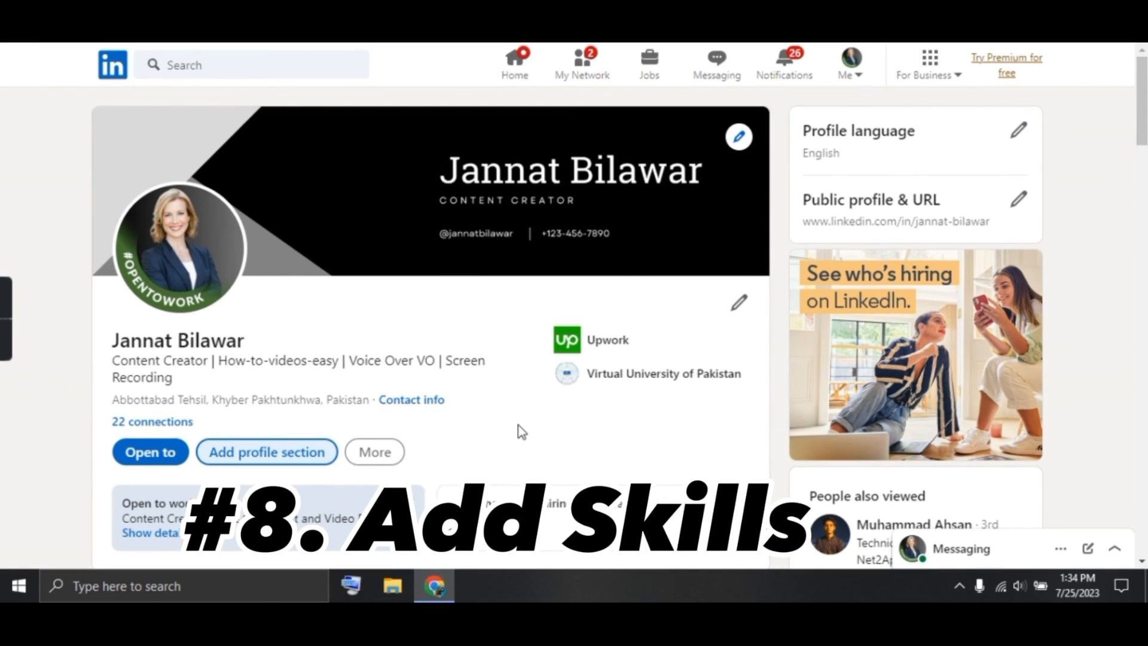
Add Content Creation as a profile skill linked to the Video Producer at Upwork role
scroll(476, 446, down, 3)
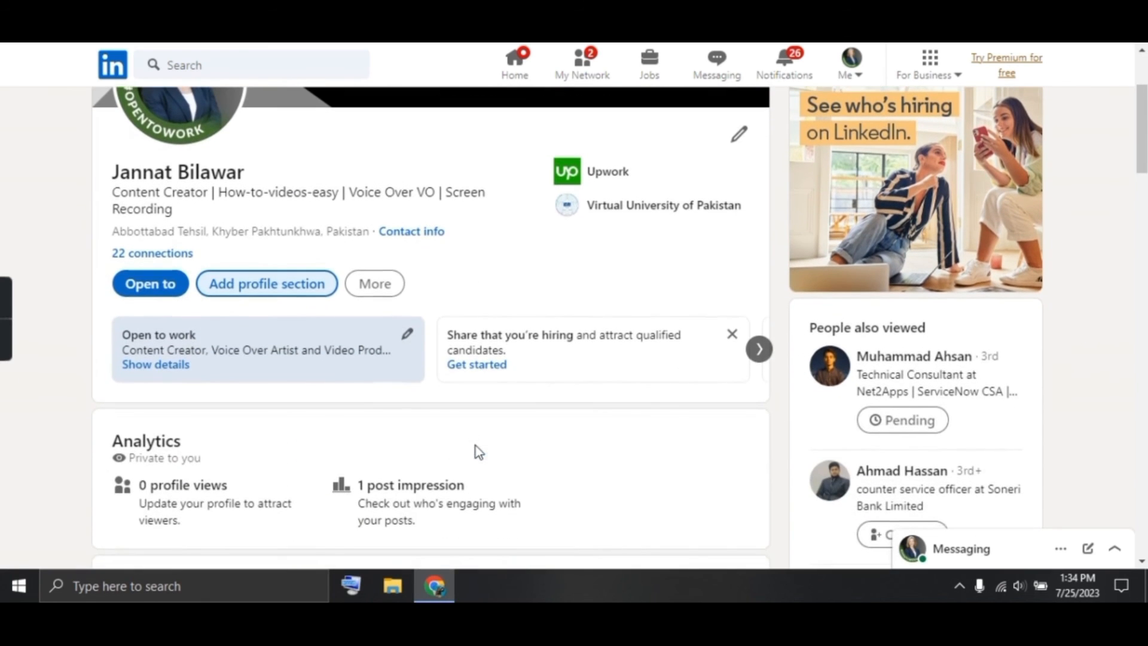
click(264, 285)
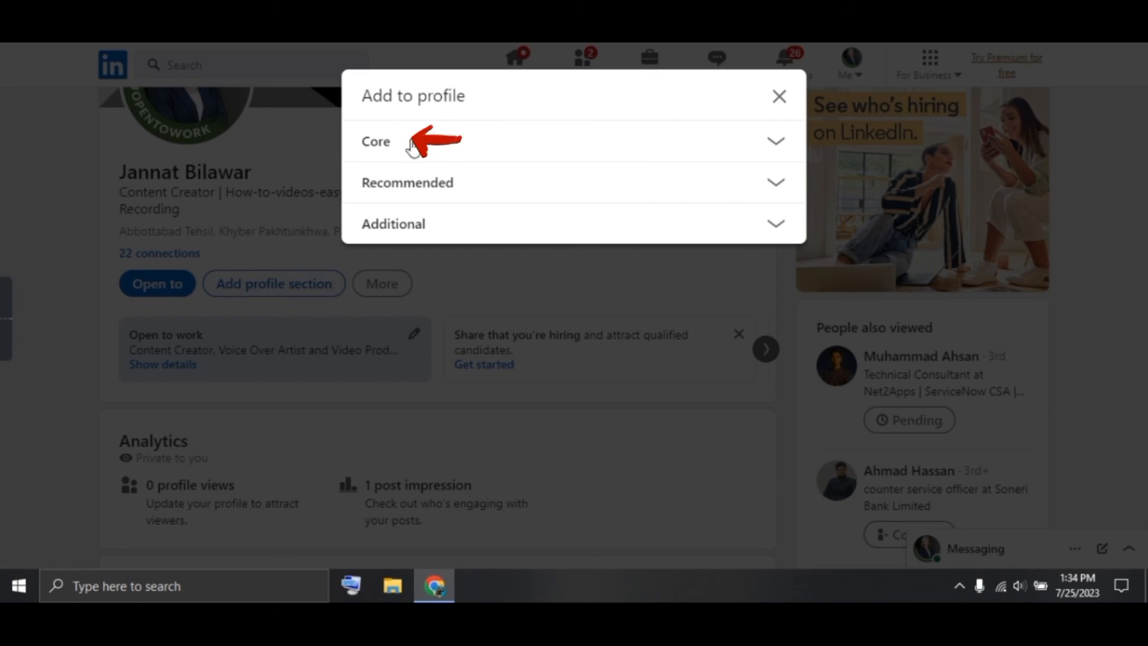
click(460, 150)
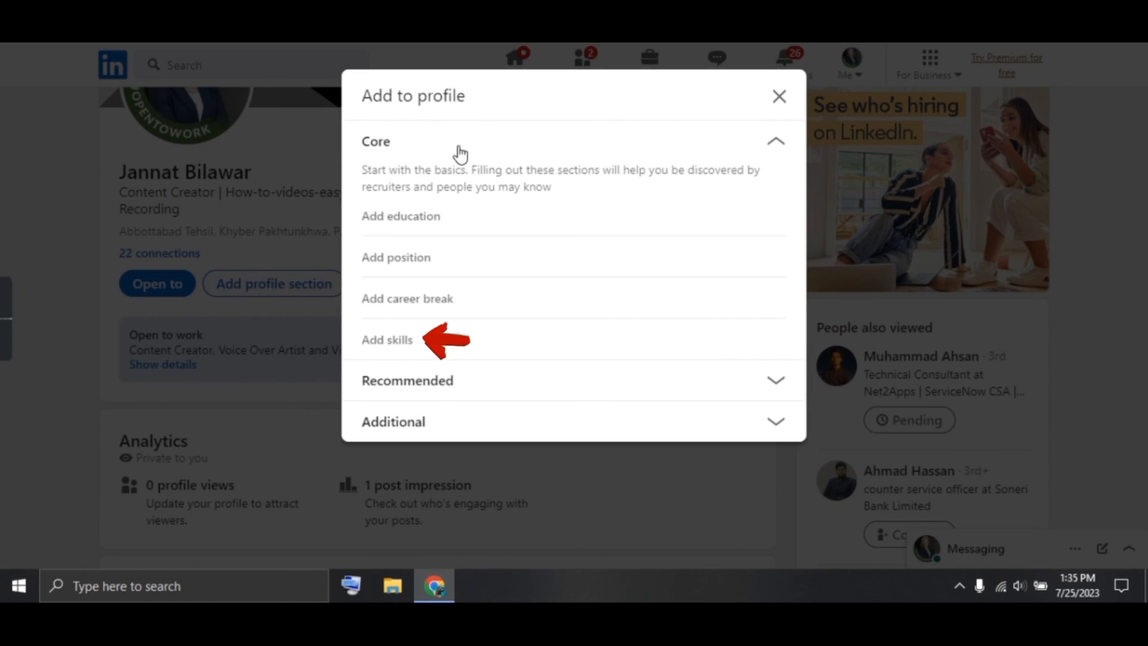
click(411, 339)
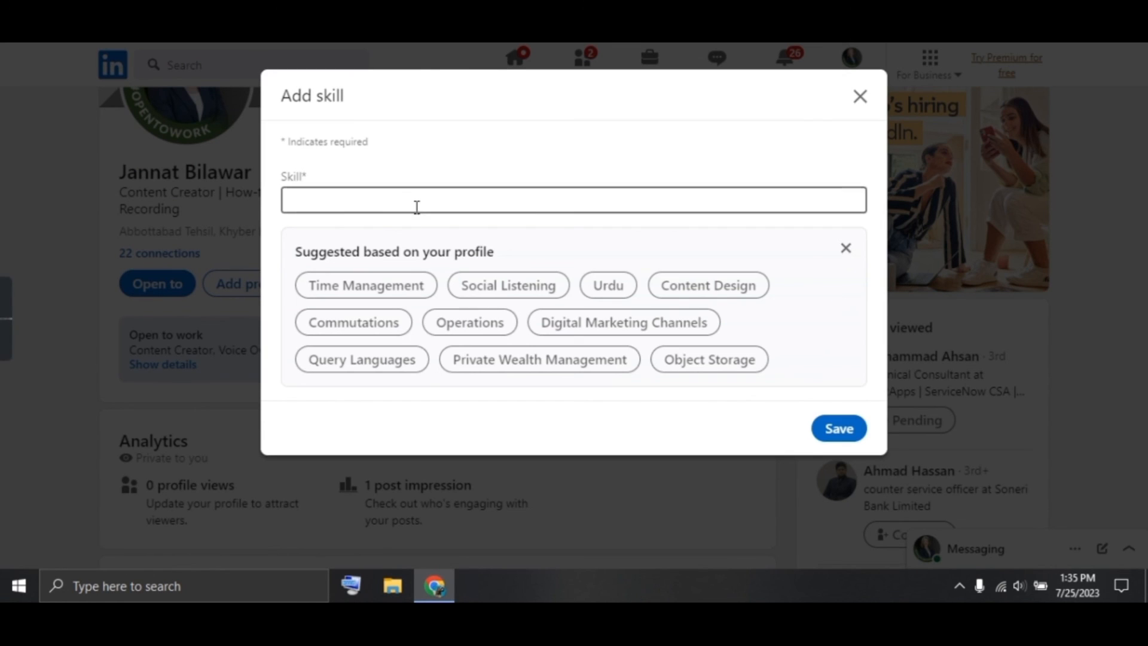
click(417, 206)
text(content creat)
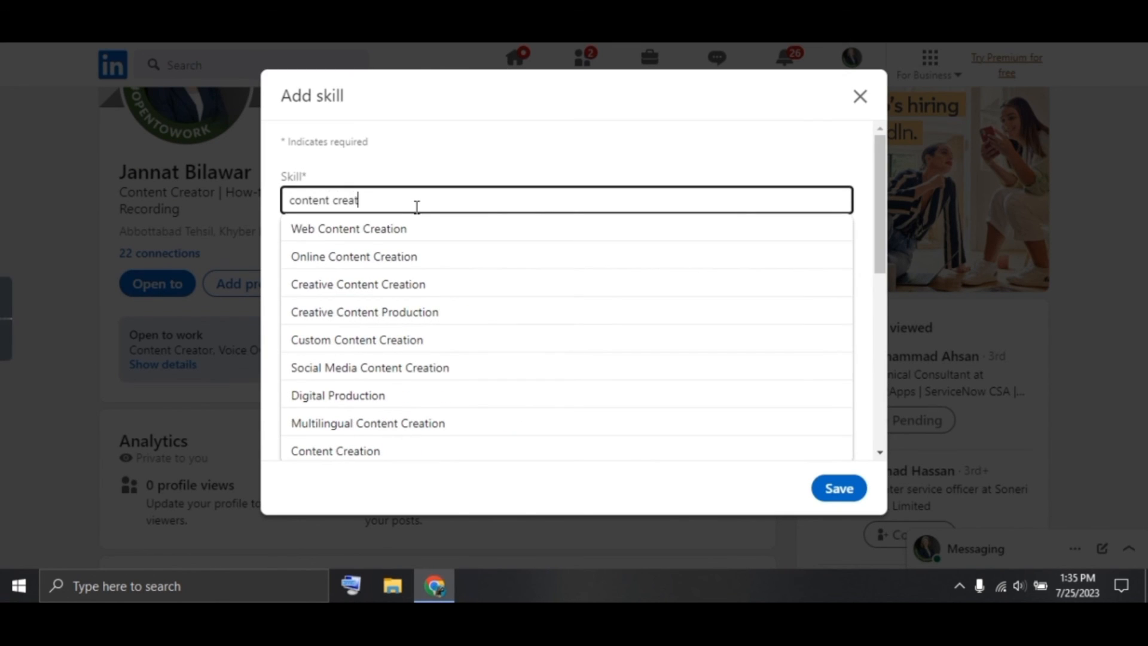
click(395, 308)
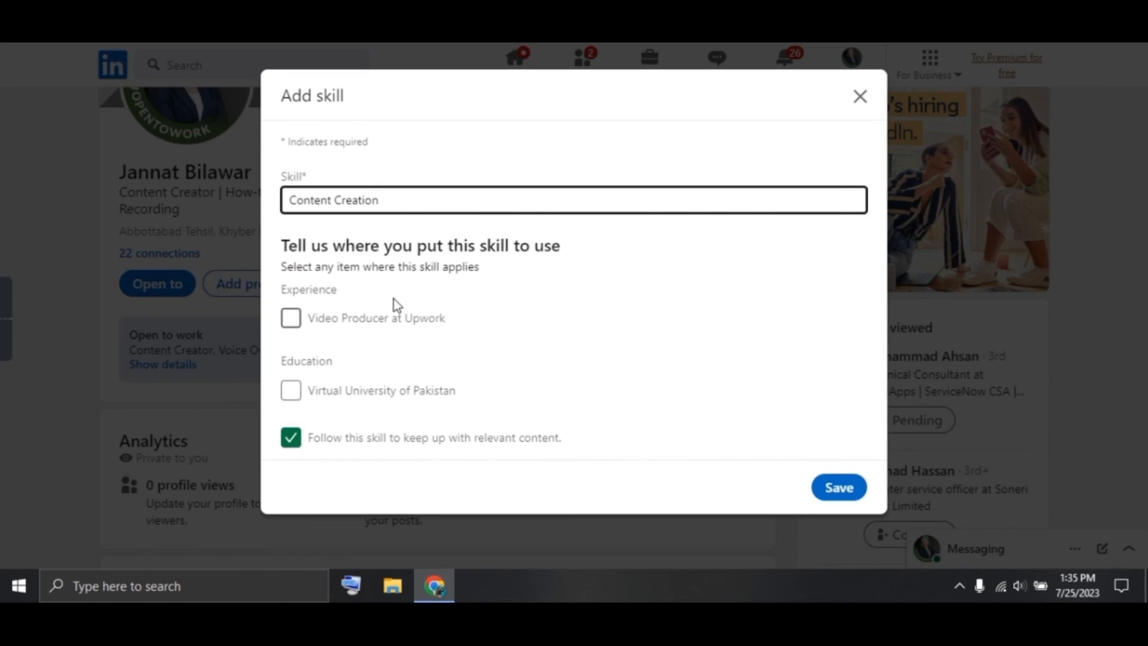
click(291, 315)
click(837, 485)
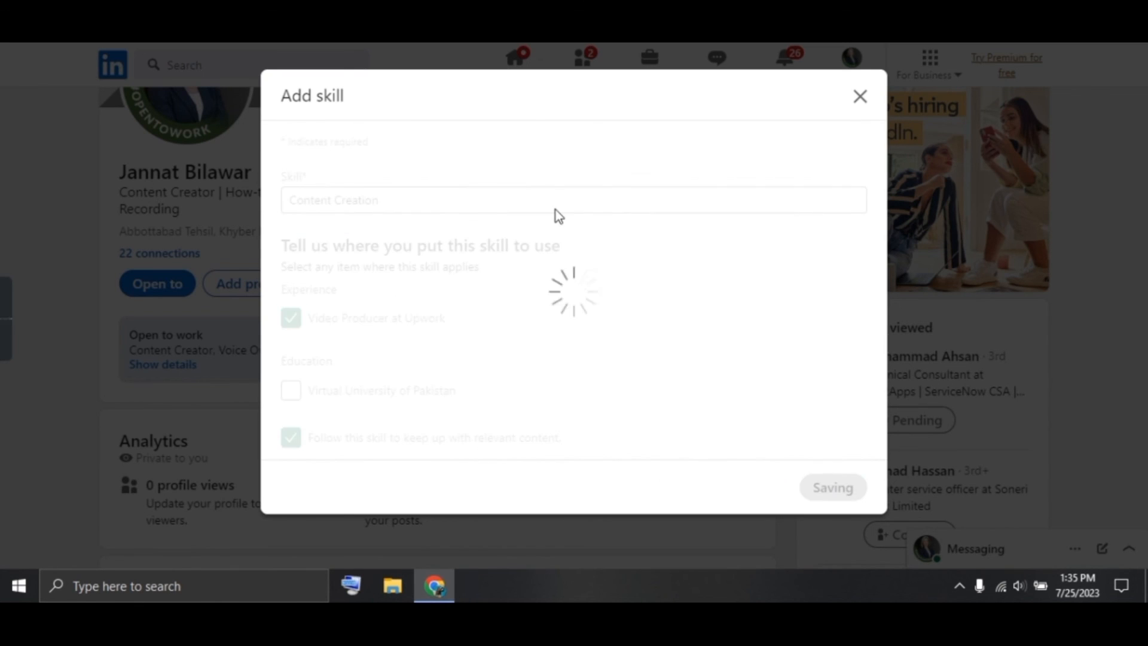
Add Voiceovers as another skill, also tied to the Video Producer role, and close the confirmation
click(758, 399)
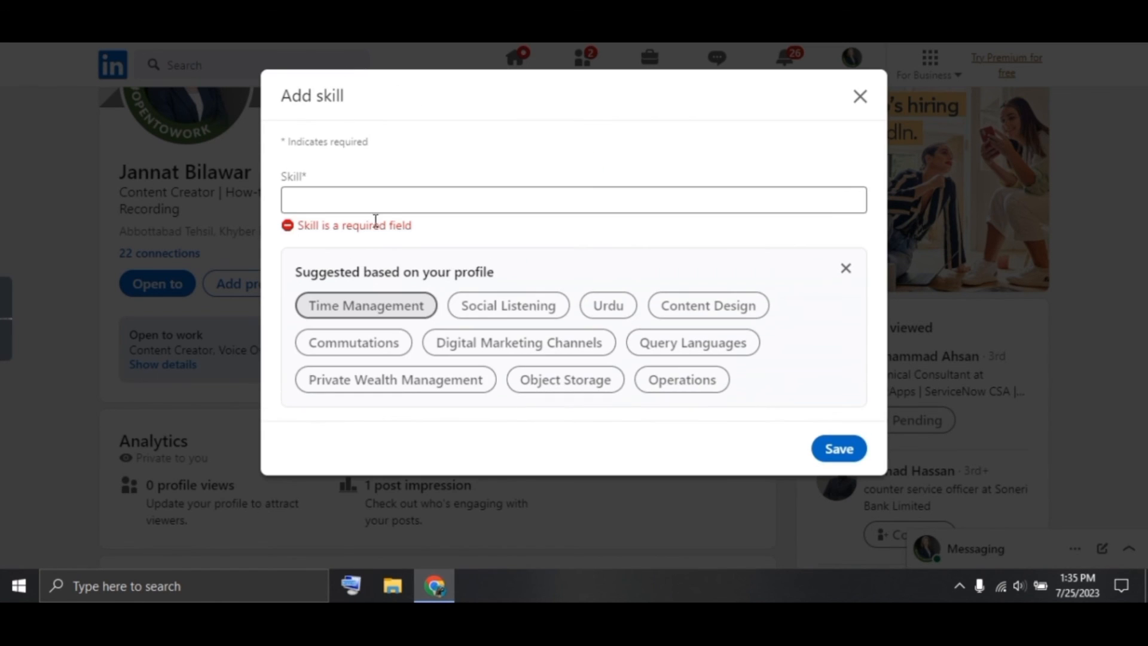
text(voice over)
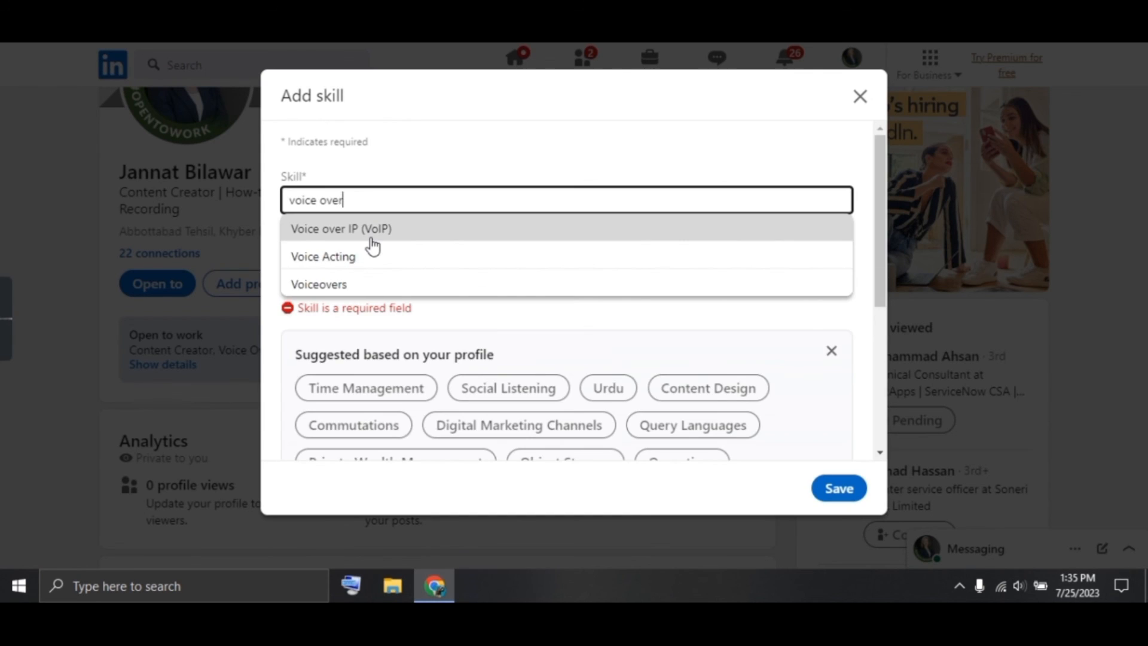
click(368, 283)
click(291, 317)
click(839, 488)
click(779, 97)
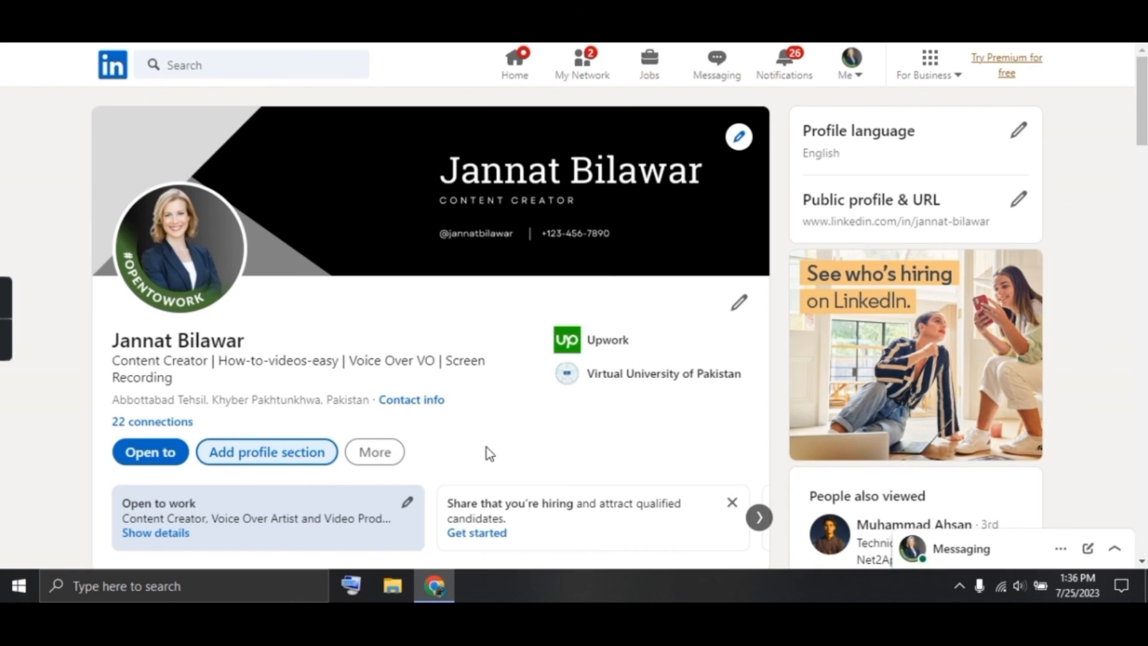
scroll(486, 446, down, 2)
scroll(486, 447, down, 5)
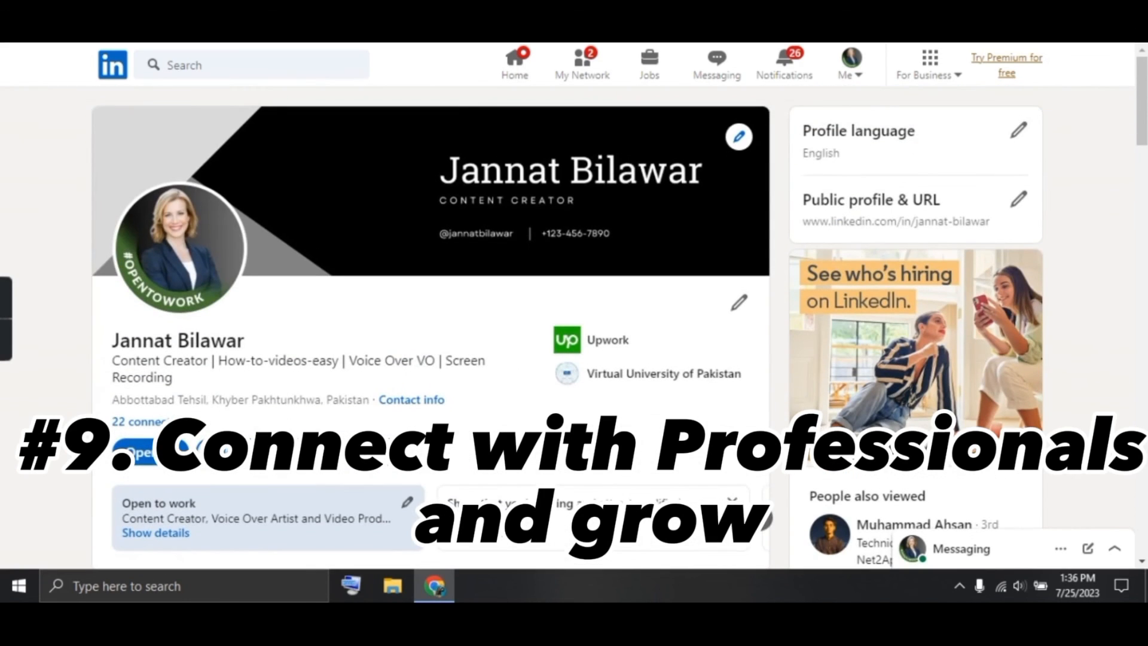
scroll(712, 393, down, 4)
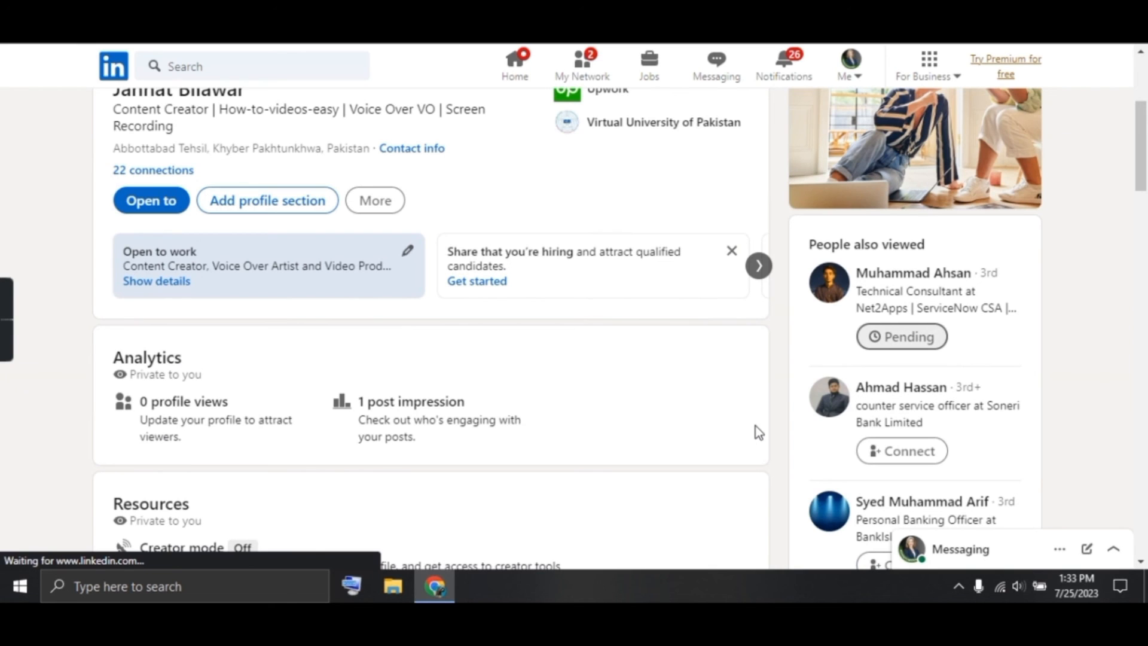
scroll(755, 426, down, 4)
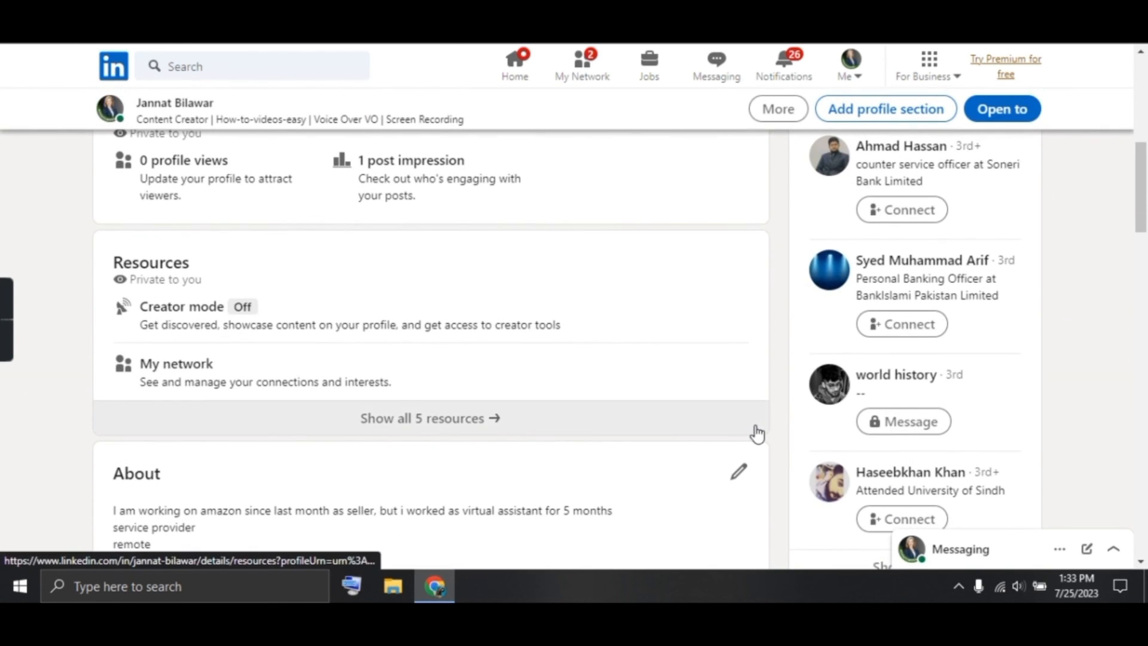
scroll(756, 426, down, 2)
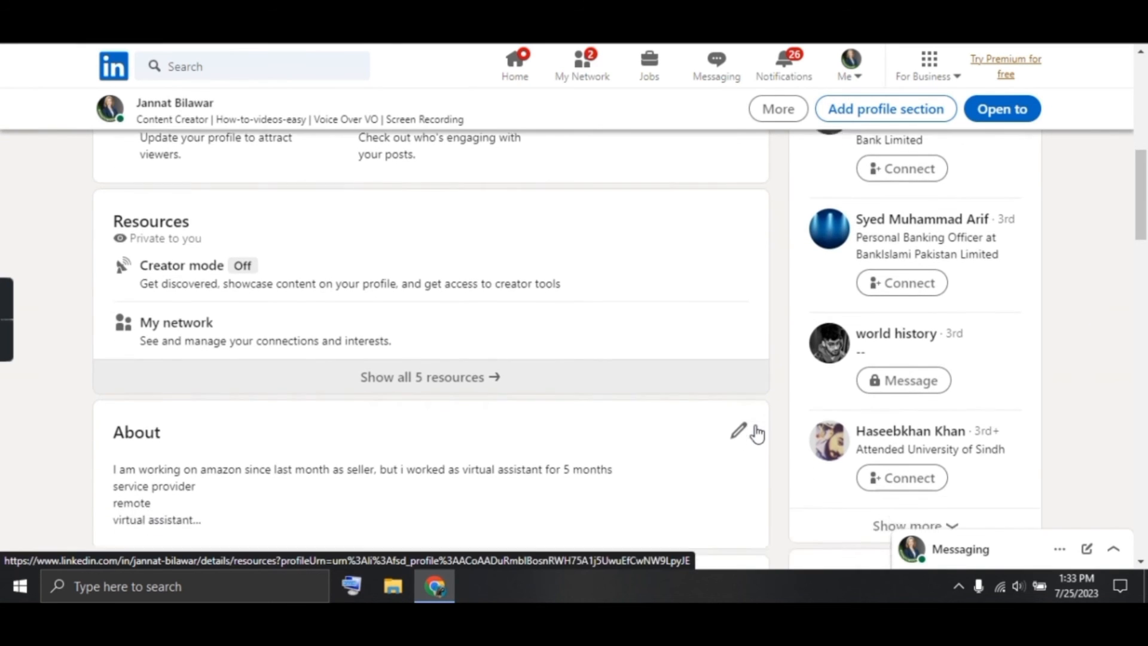
scroll(756, 426, down, 1)
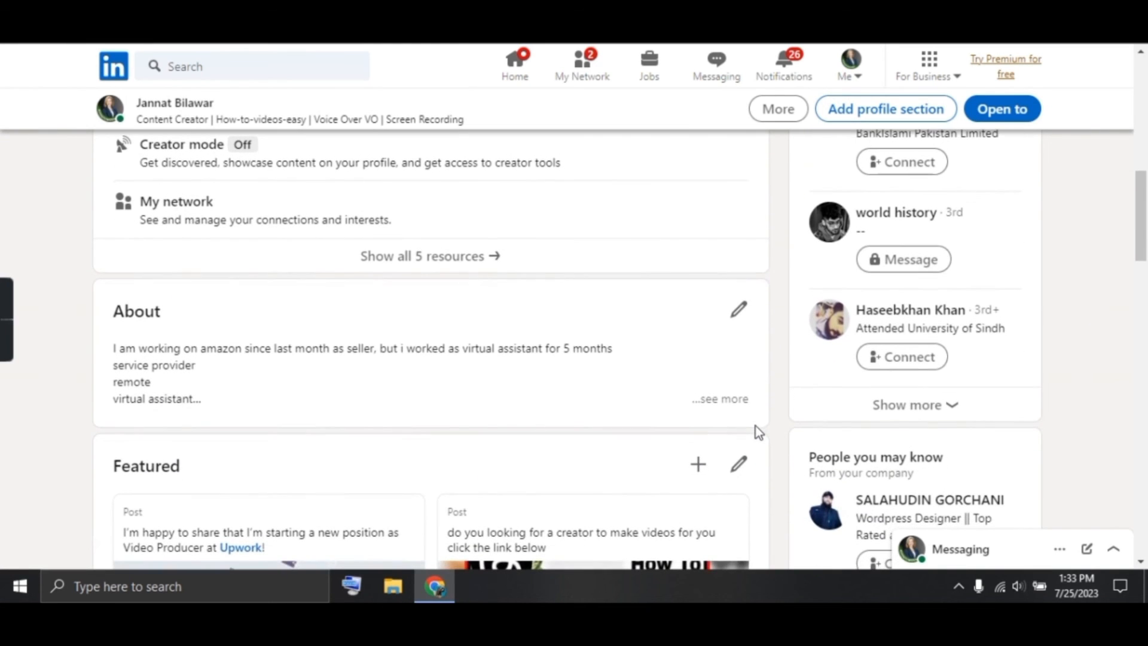